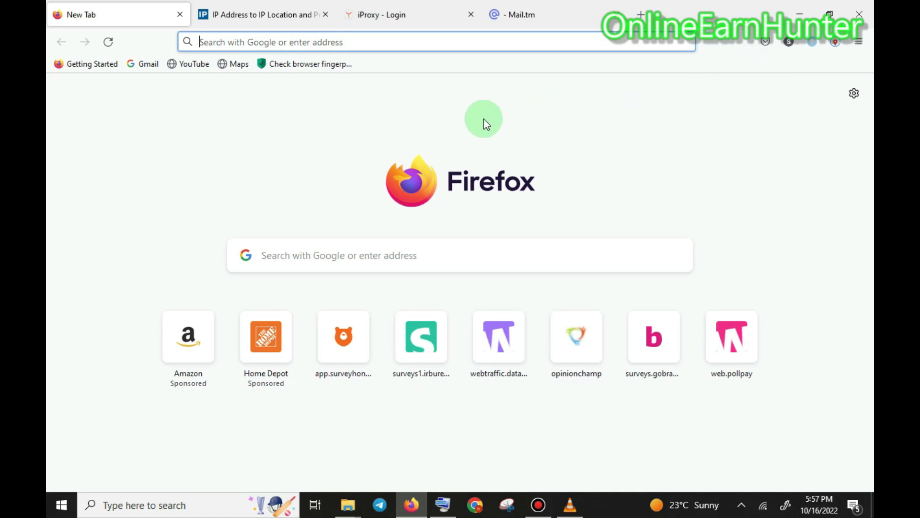
# Search the web for "gologin browser" using the on-screen keyboard, and minimize the keyboard.
pyautogui.click(443, 504)
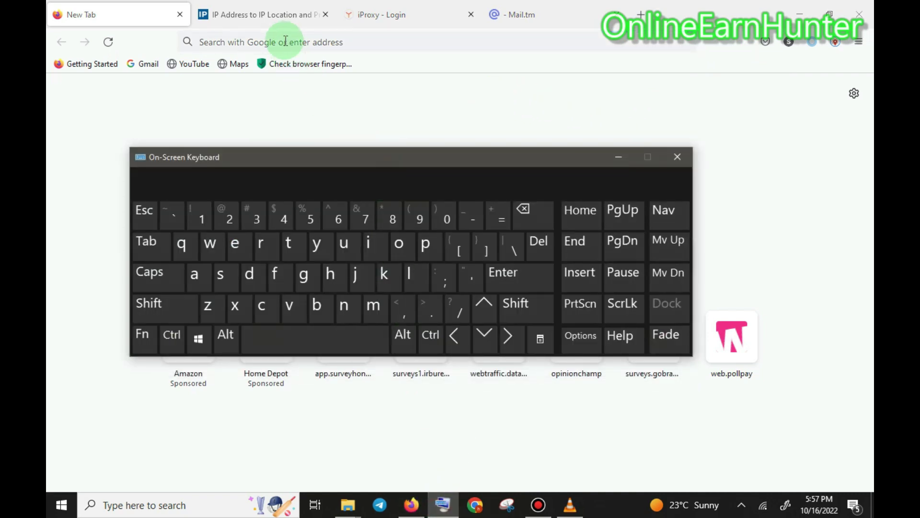
pyautogui.click(286, 41)
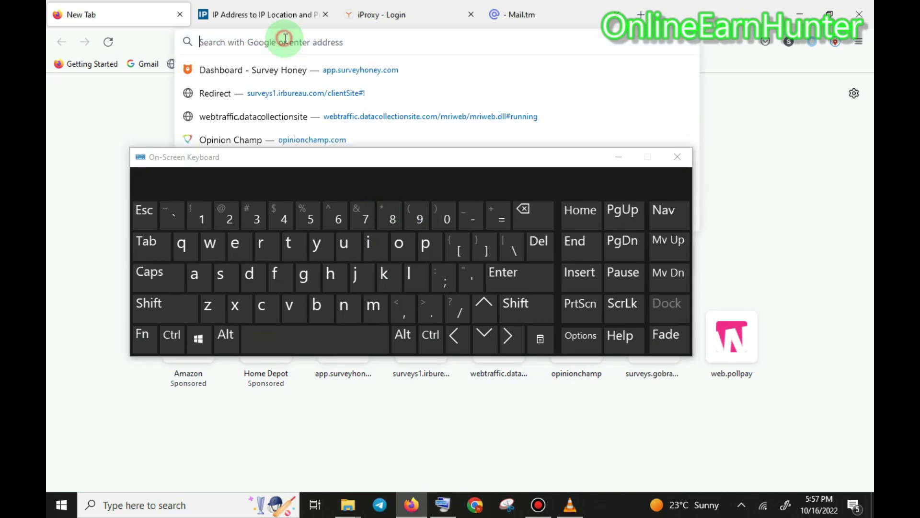
pyautogui.click(308, 281)
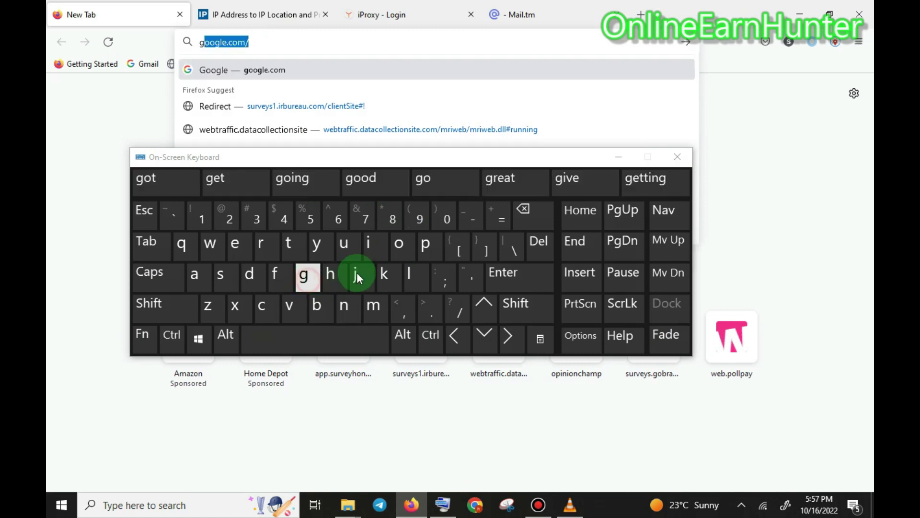
pyautogui.click(396, 249)
pyautogui.click(408, 273)
pyautogui.click(398, 244)
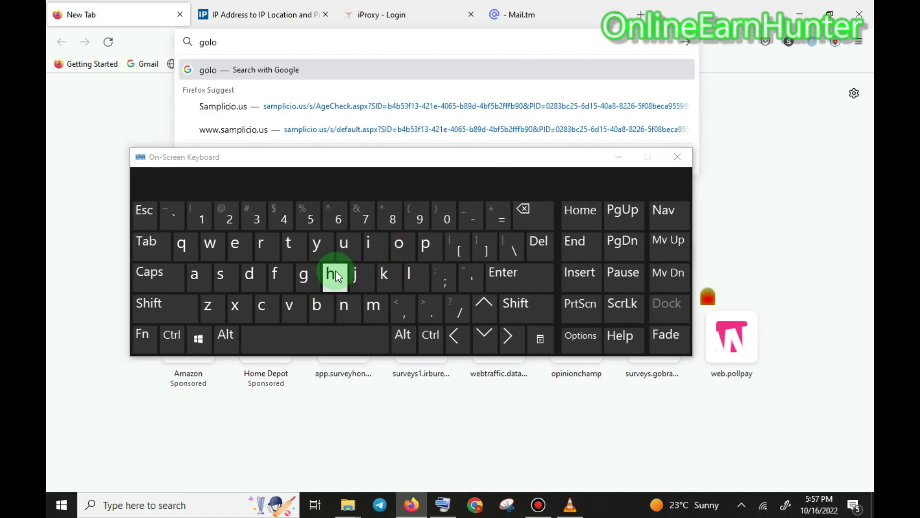
pyautogui.click(304, 275)
pyautogui.click(369, 244)
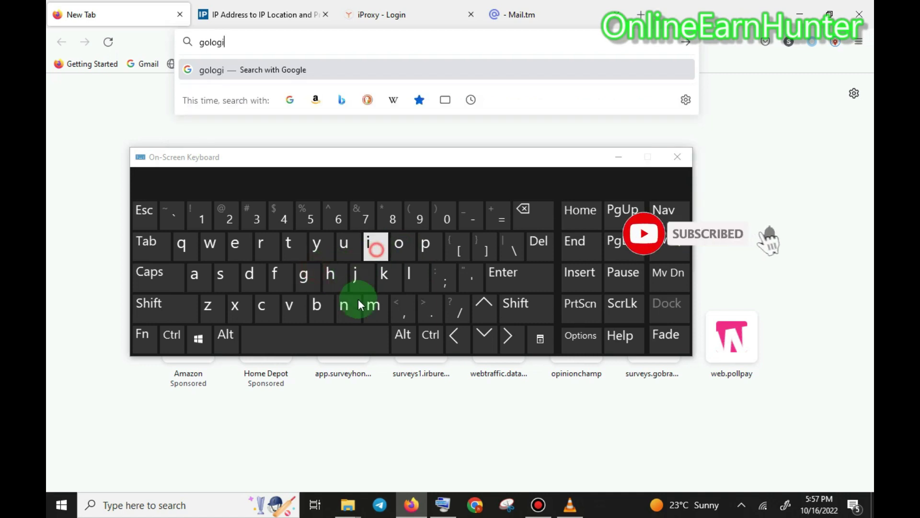
pyautogui.click(356, 306)
pyautogui.click(339, 335)
pyautogui.click(317, 305)
pyautogui.click(260, 249)
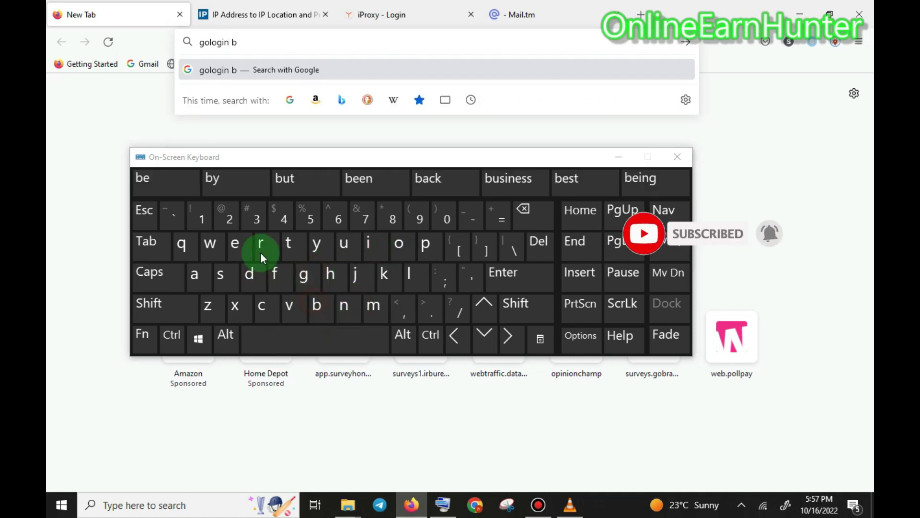
pyautogui.click(397, 244)
pyautogui.click(211, 245)
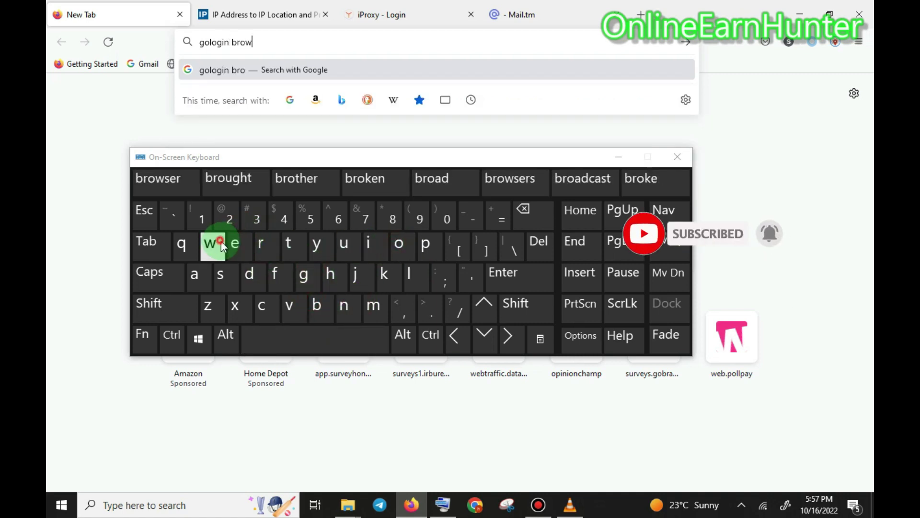
pyautogui.click(223, 277)
pyautogui.click(235, 245)
pyautogui.click(261, 245)
pyautogui.click(501, 277)
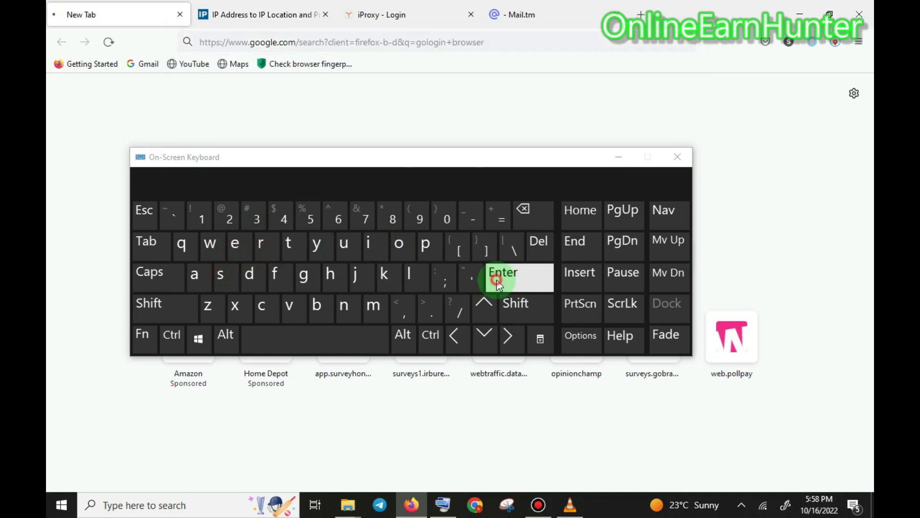
pyautogui.click(619, 157)
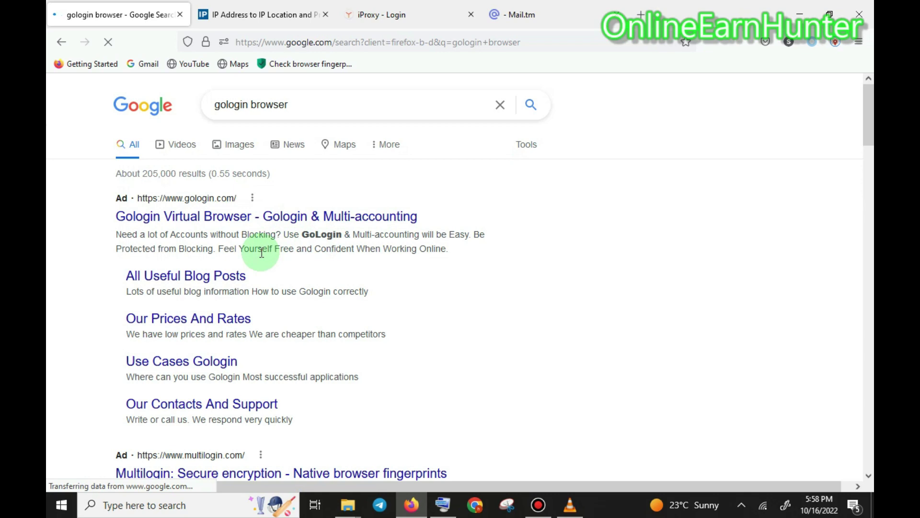
# Open the gologin.com search result "Antidetect Browser GoLogin" after highlighting its address and description.
pyautogui.moveTo(867, 120); pyautogui.dragTo(859, 192)
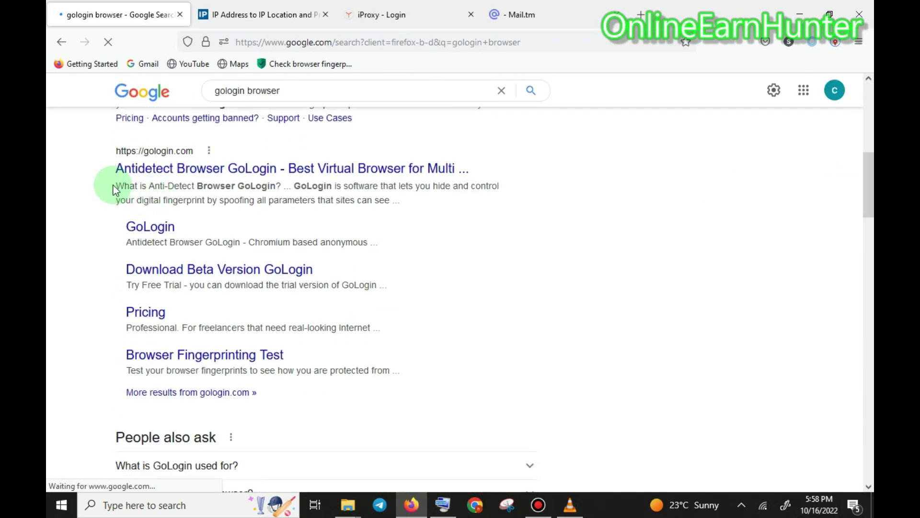
pyautogui.moveTo(114, 188); pyautogui.dragTo(117, 150)
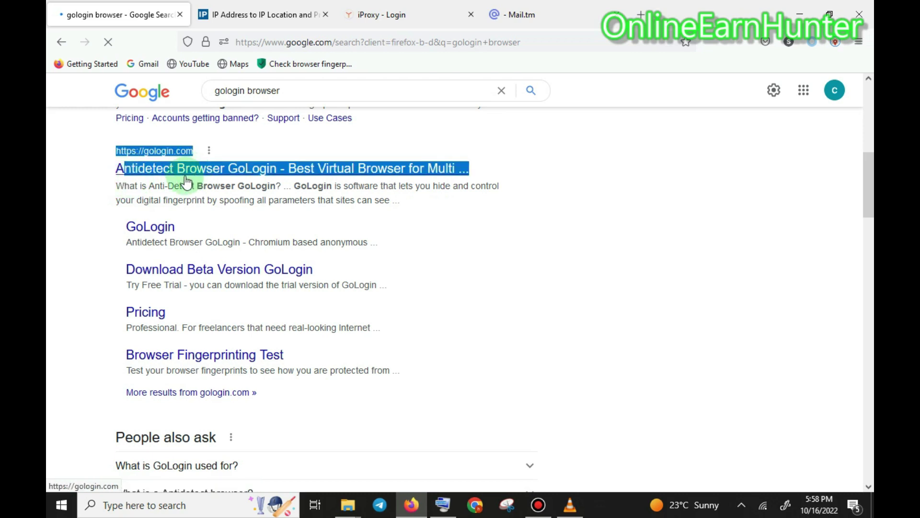
pyautogui.click(107, 184)
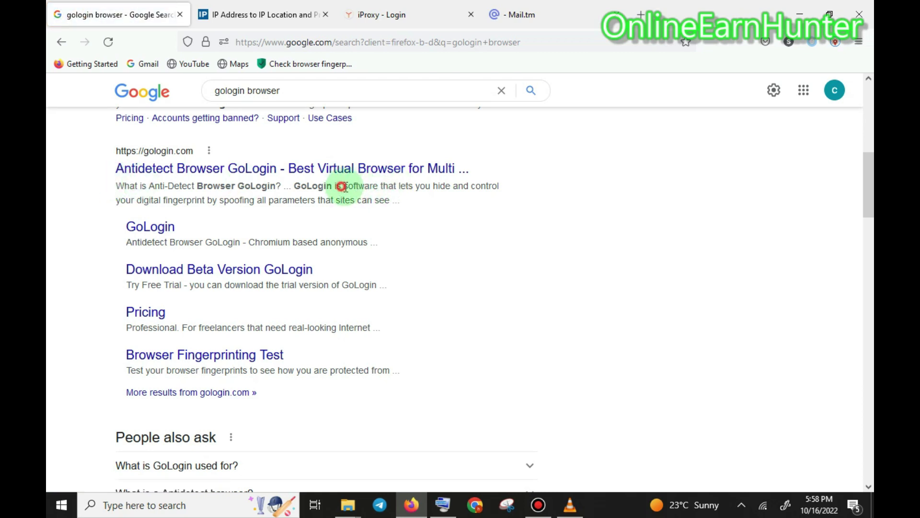
pyautogui.moveTo(342, 187); pyautogui.dragTo(387, 206)
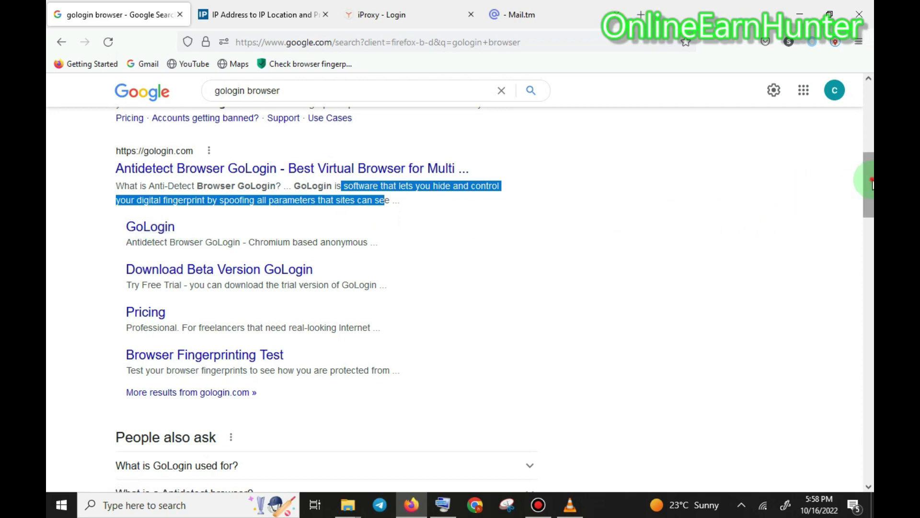
pyautogui.moveTo(870, 179); pyautogui.dragTo(872, 168)
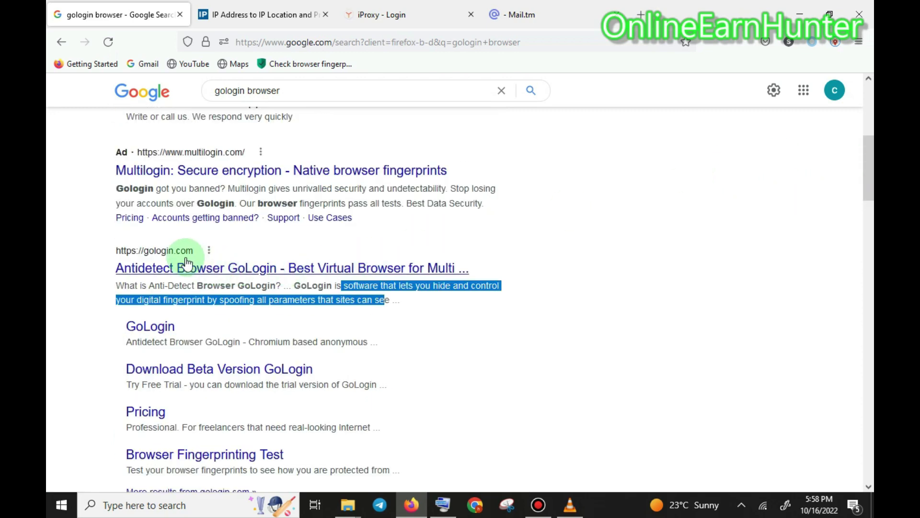
pyautogui.click(154, 271)
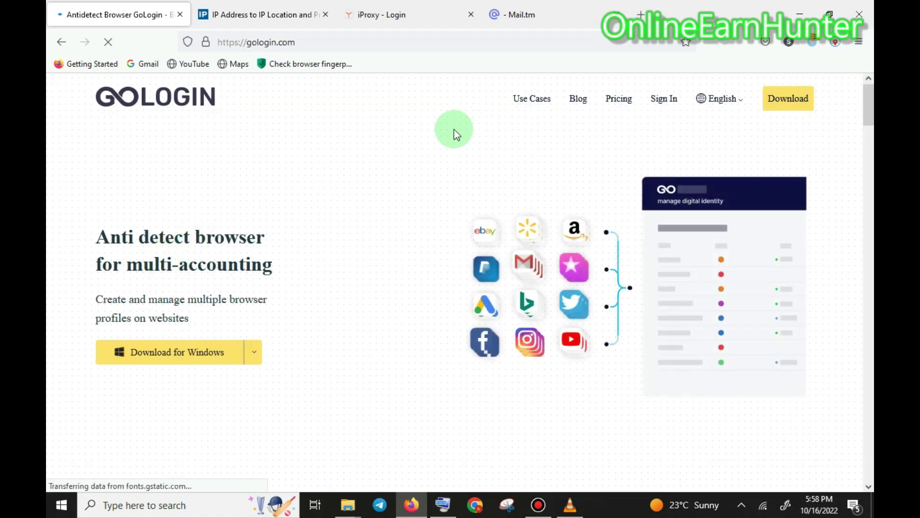
# Start downloading GoLogin for Windows from the GoLogin home page.
pyautogui.scroll(-3, 786, 110)
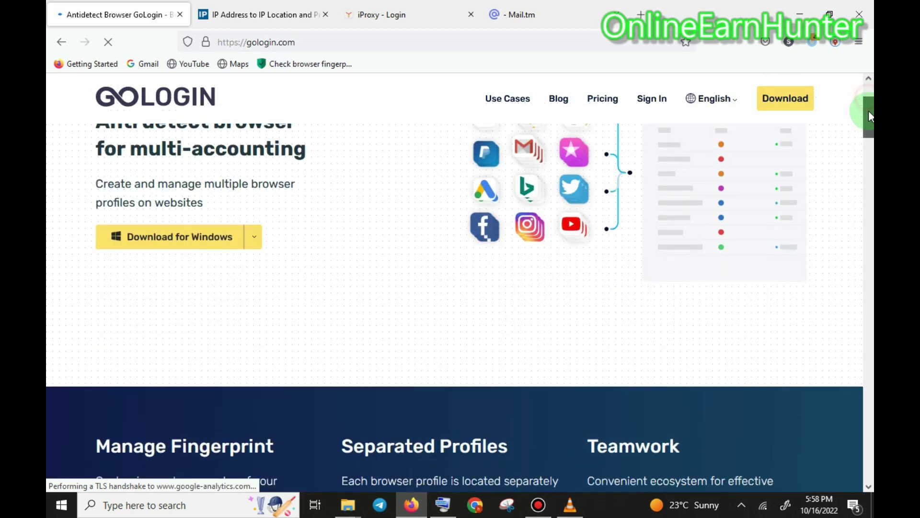
pyautogui.scroll(3, 791, 106)
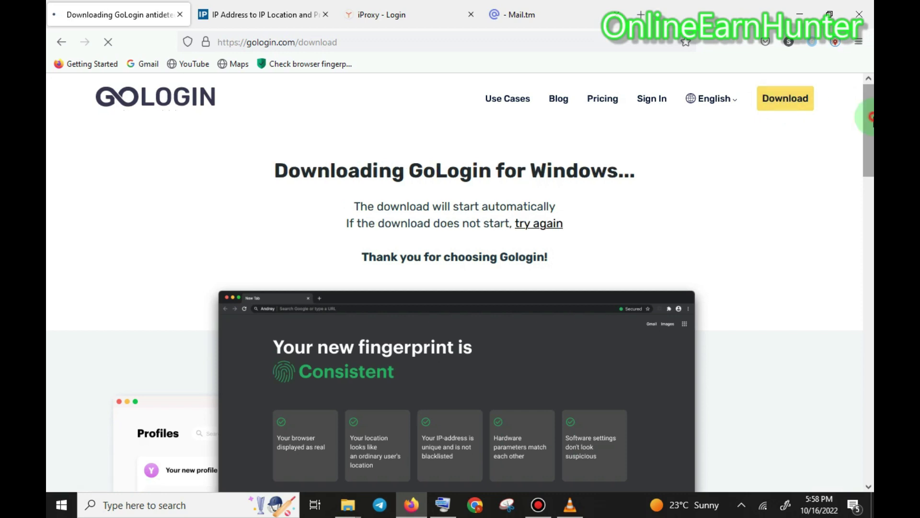
pyautogui.moveTo(869, 116); pyautogui.dragTo(865, 145)
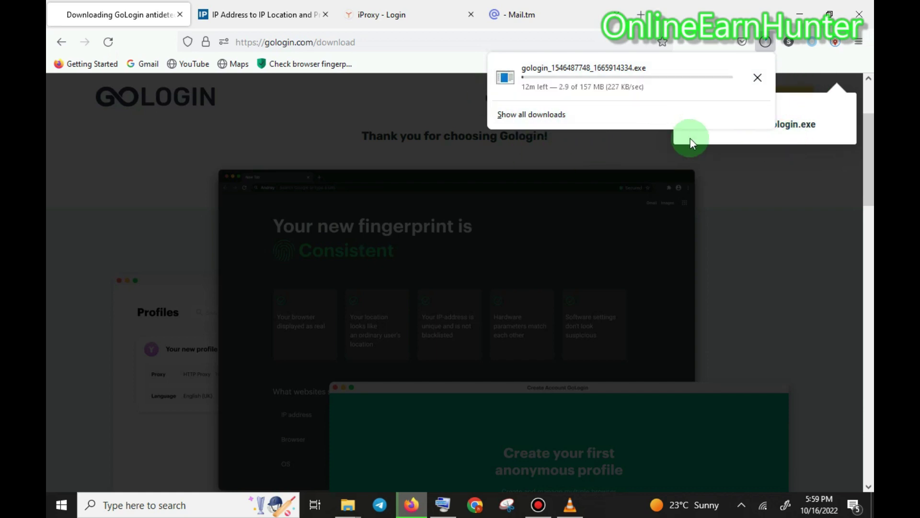
# Show all downloads, cancel the GoLogin installer download, and dismiss the downloads list and the page's download hint.
pyautogui.click(561, 117)
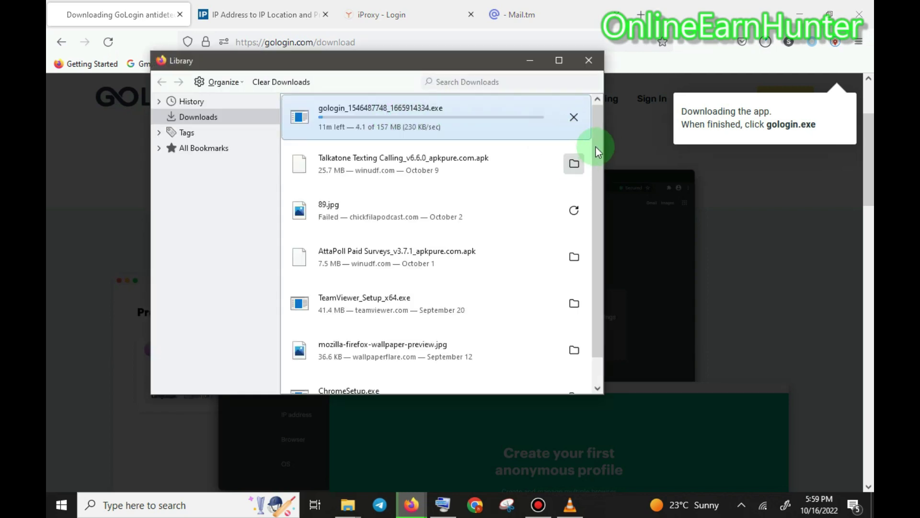
pyautogui.moveTo(596, 165); pyautogui.dragTo(611, 258)
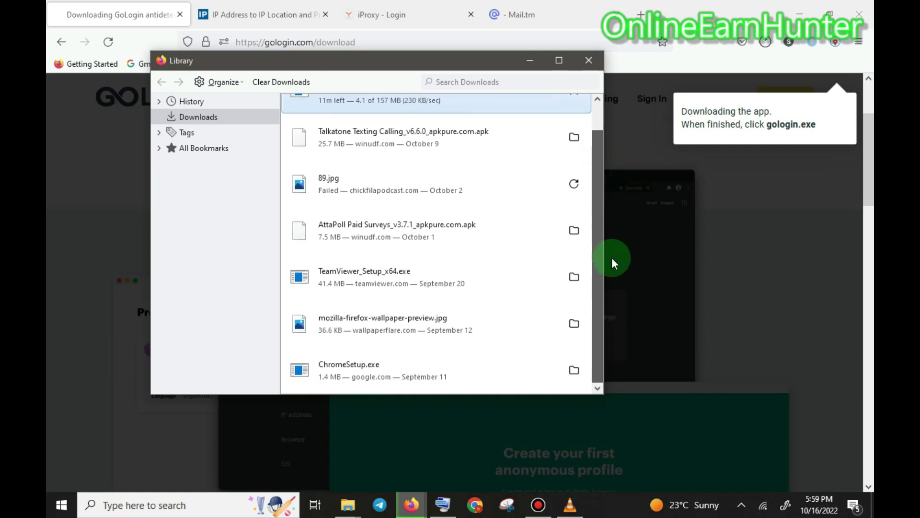
pyautogui.moveTo(596, 163); pyautogui.dragTo(594, 131)
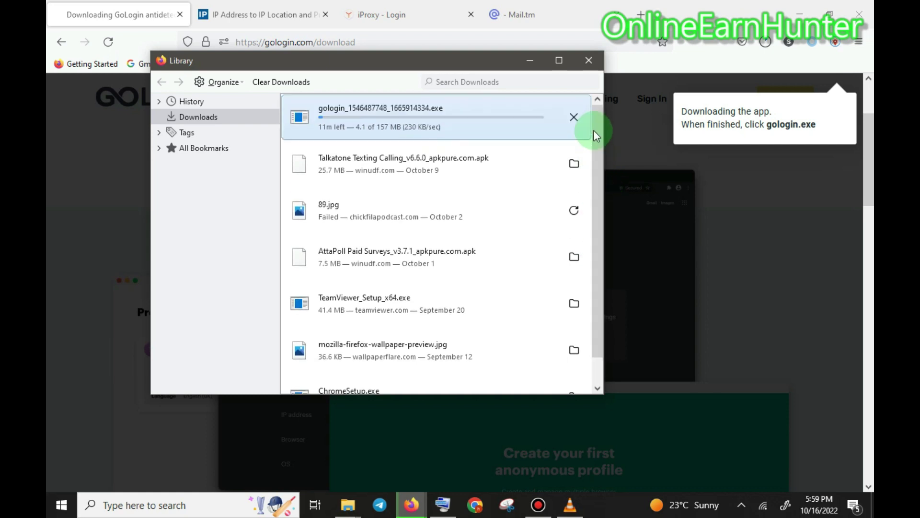
pyautogui.click(571, 120)
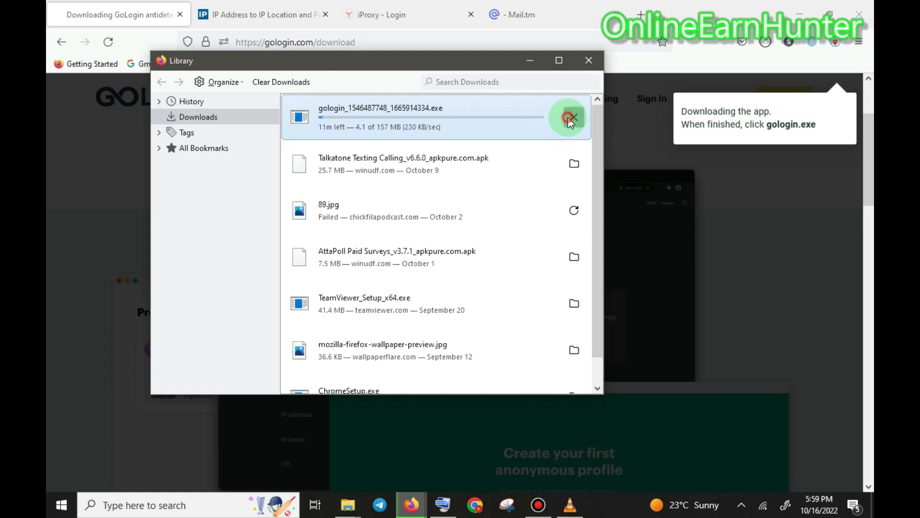
pyautogui.click(589, 60)
pyautogui.click(822, 102)
pyautogui.click(786, 168)
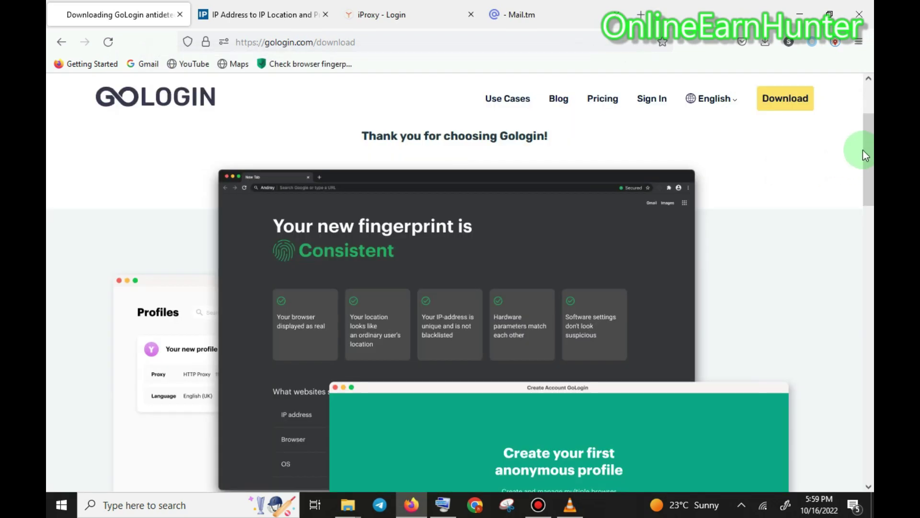
# Open GoLogin's sign-in page and reload it after checking the Mail.tm tab.
pyautogui.moveTo(869, 148); pyautogui.dragTo(865, 120)
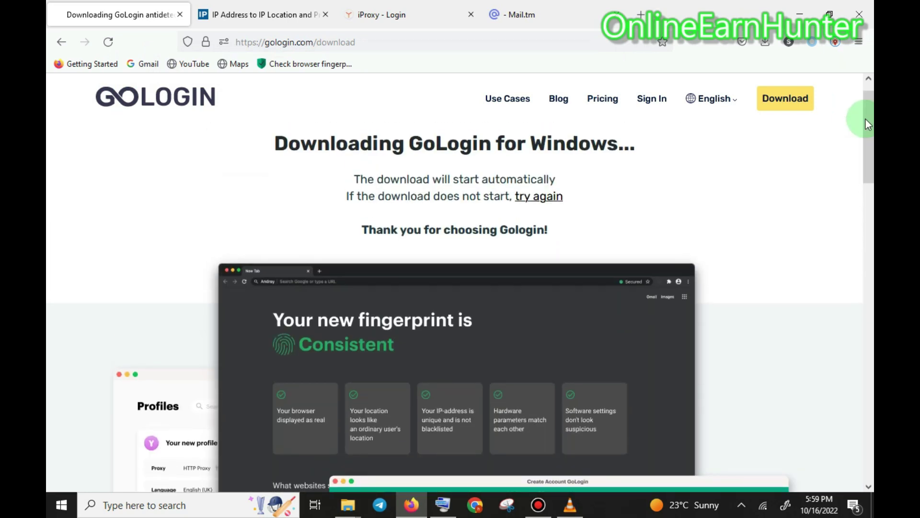
pyautogui.click(651, 104)
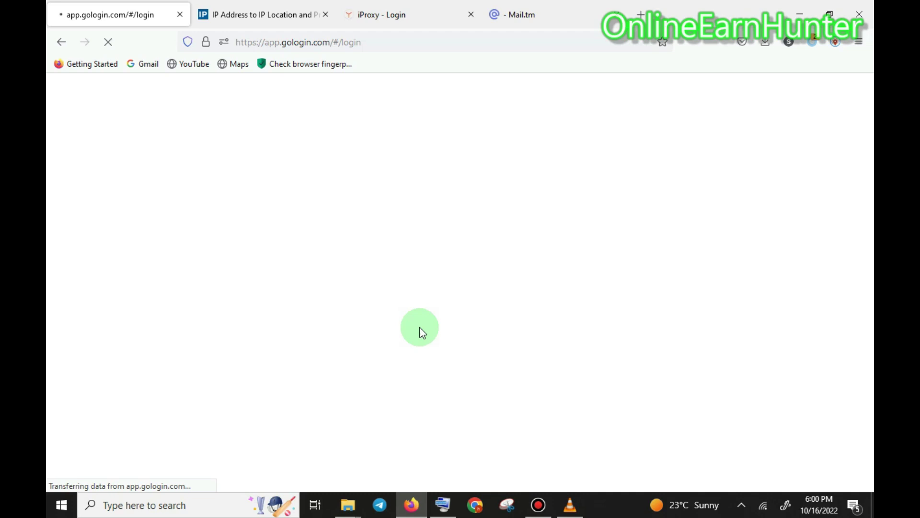
pyautogui.click(530, 13)
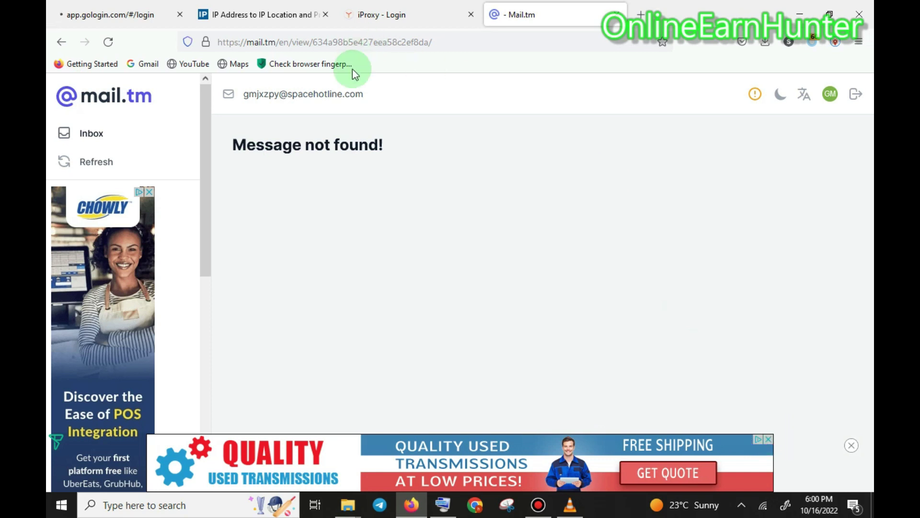
pyautogui.click(122, 7)
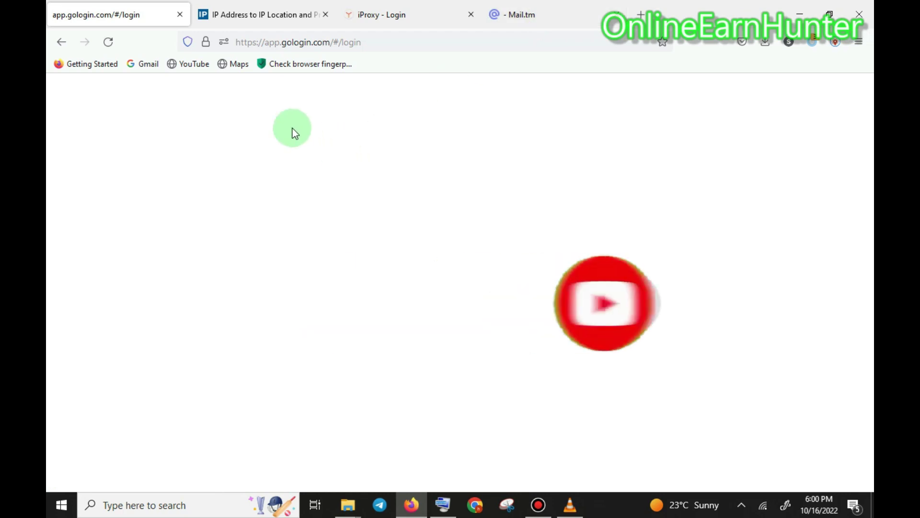
pyautogui.click(108, 47)
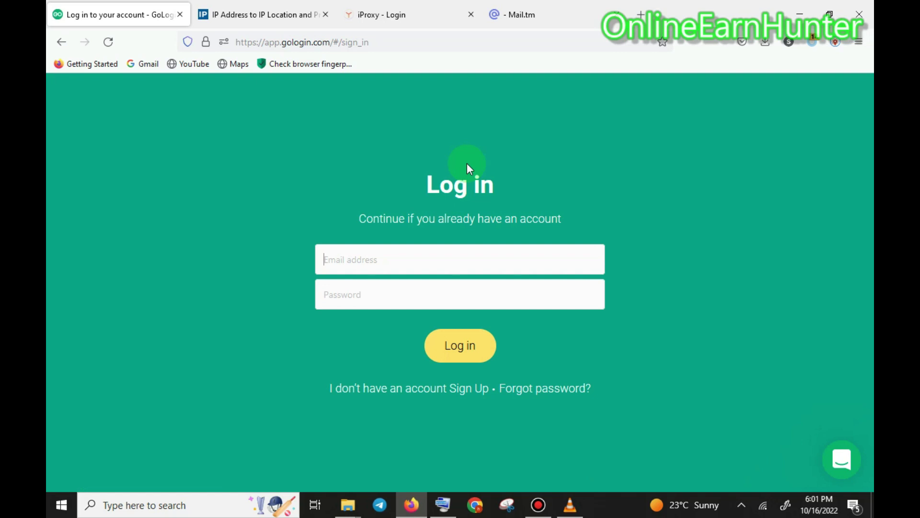
# Check the Mail.tm tab again and open the GoLogin Sign Up form for a new account.
pyautogui.click(517, 12)
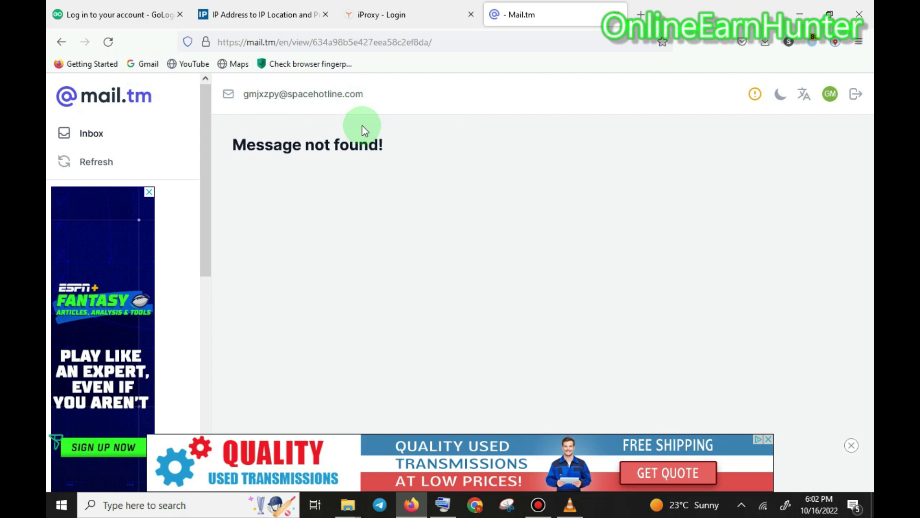
pyautogui.click(82, 12)
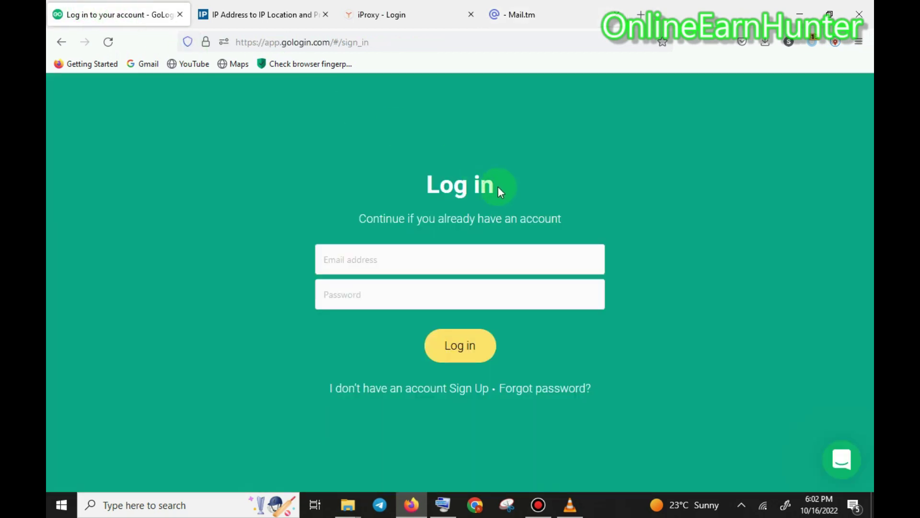
pyautogui.click(466, 392)
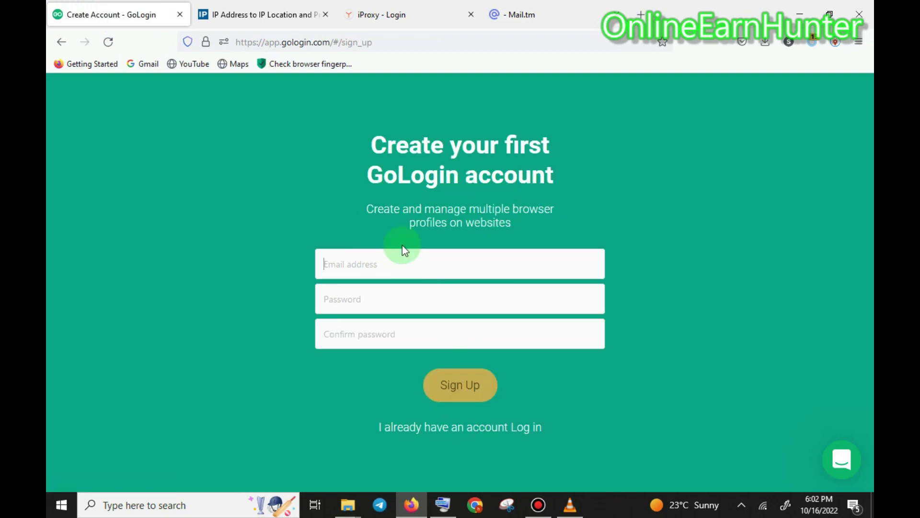
# Sign out of the current Mail.tm mailbox, open the login form, and fill in the saved mailbox's email and account password.
pyautogui.click(540, 9)
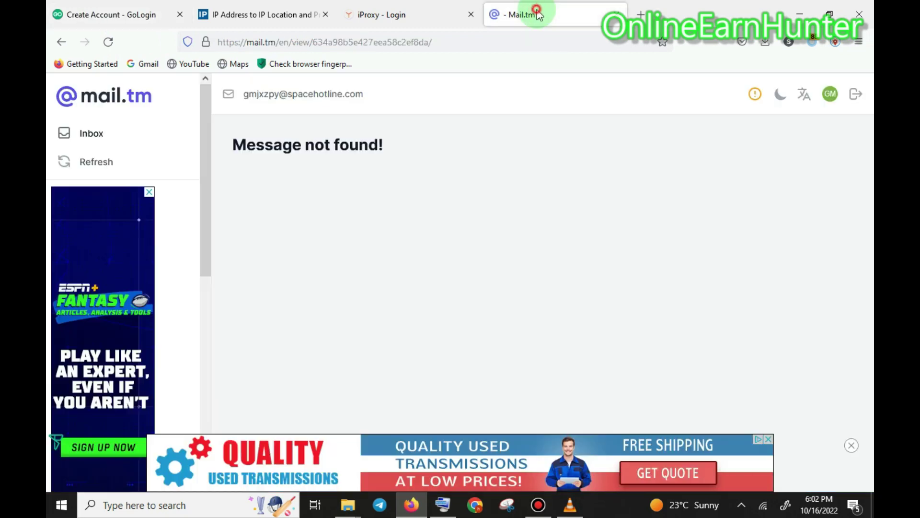
pyautogui.click(851, 96)
pyautogui.click(827, 95)
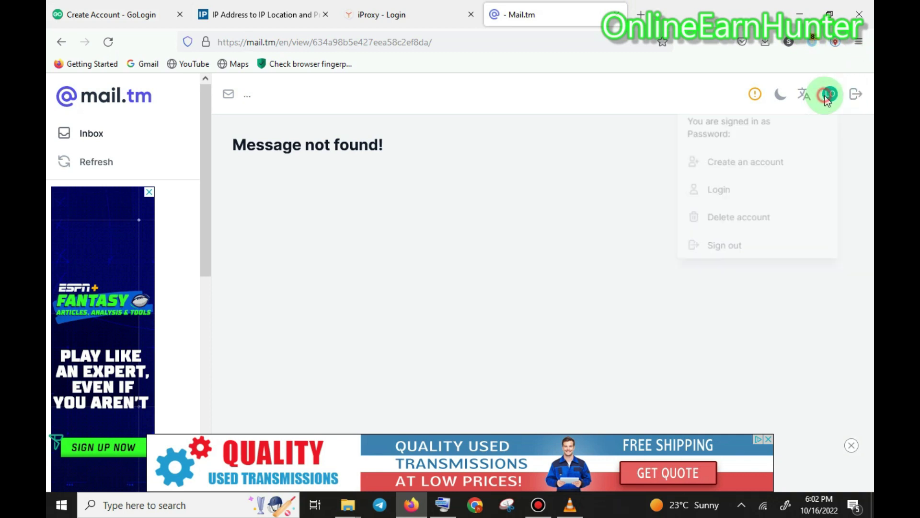
pyautogui.click(714, 194)
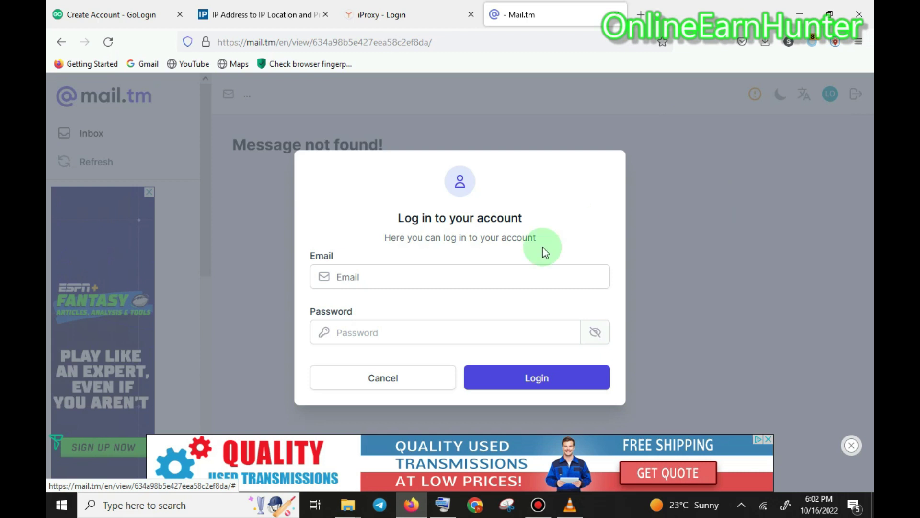
pyautogui.click(456, 280)
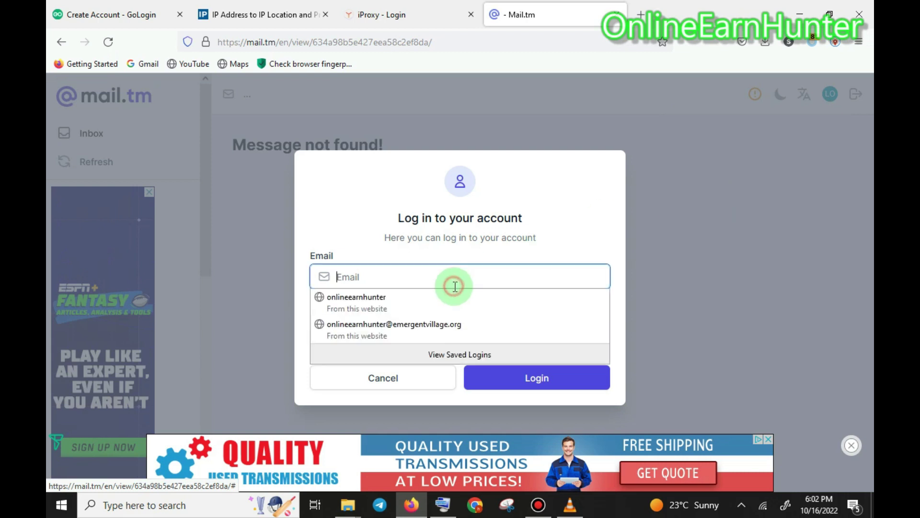
pyautogui.click(398, 330)
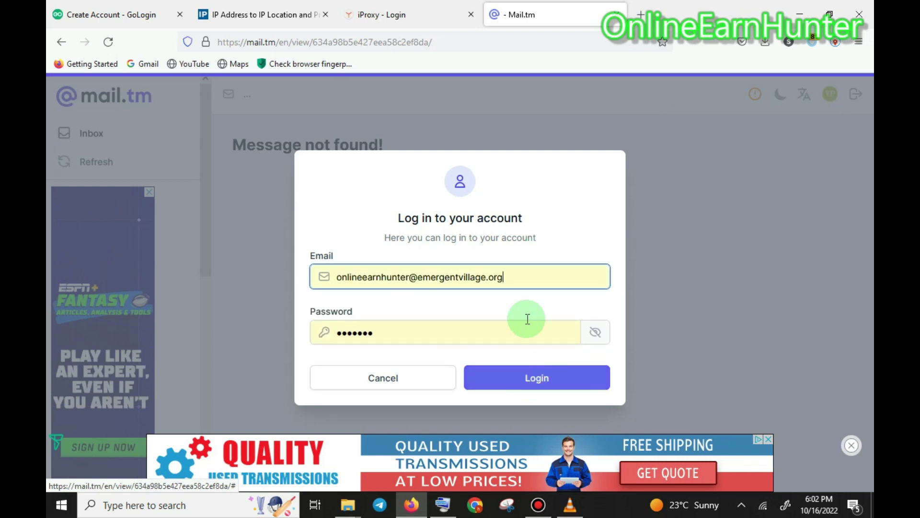
# Copy the email address from the Mail.tm login form and log in to that mailbox.
pyautogui.moveTo(514, 277); pyautogui.dragTo(335, 278)
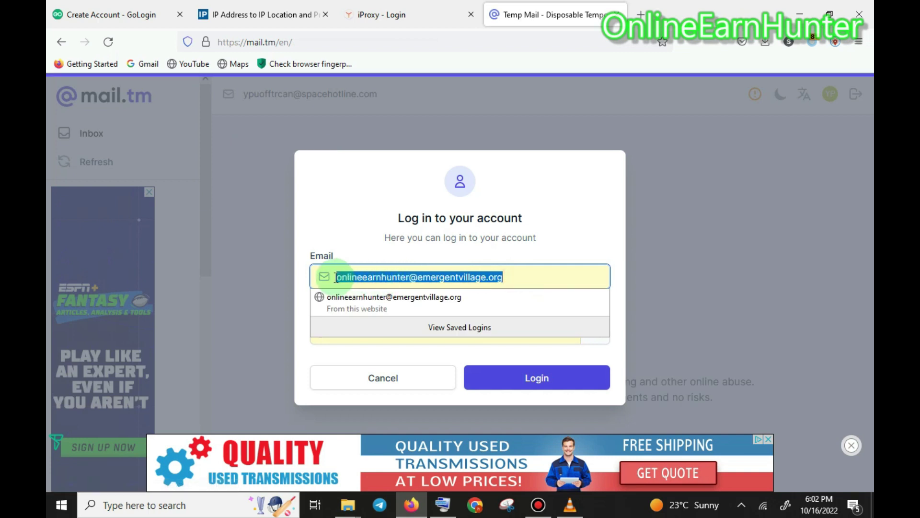
pyautogui.rightClick(346, 276)
pyautogui.click(393, 137)
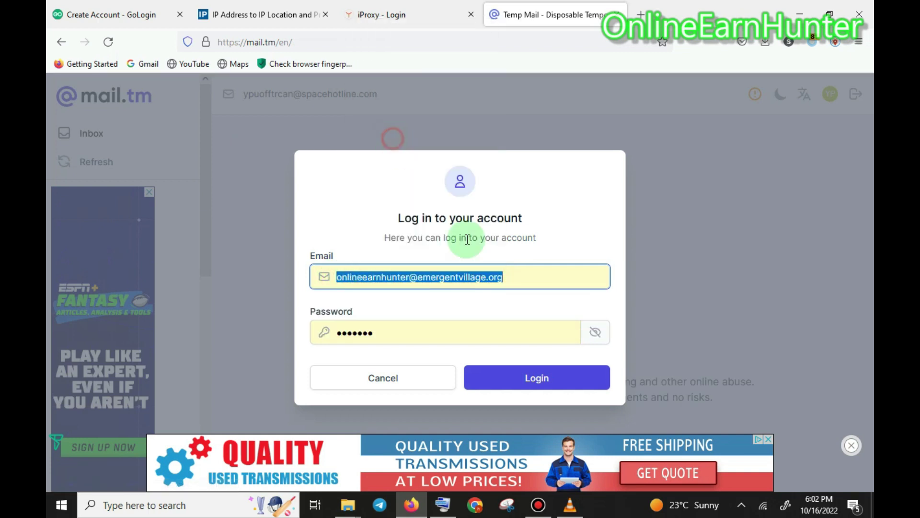
pyautogui.click(525, 381)
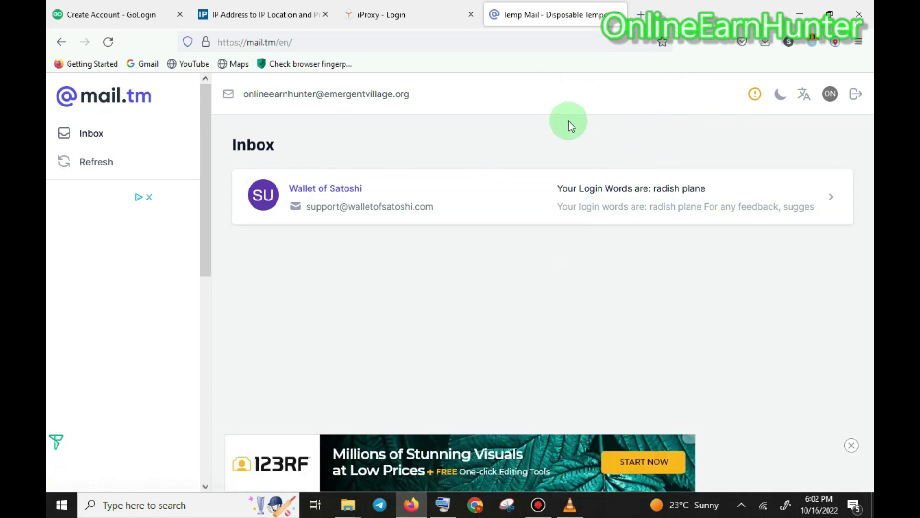
# Paste the copied mailbox address as the email address in GoLogin's account creation form.
pyautogui.click(126, 8)
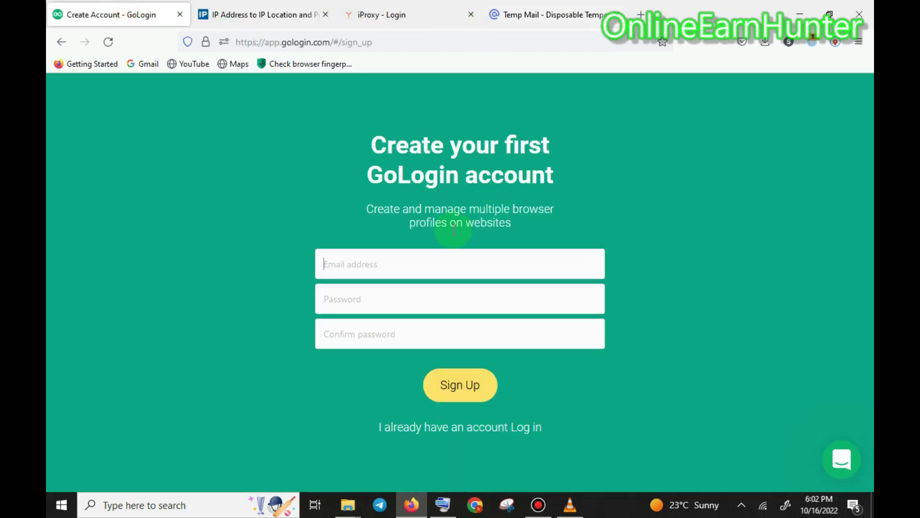
pyautogui.rightClick(369, 269)
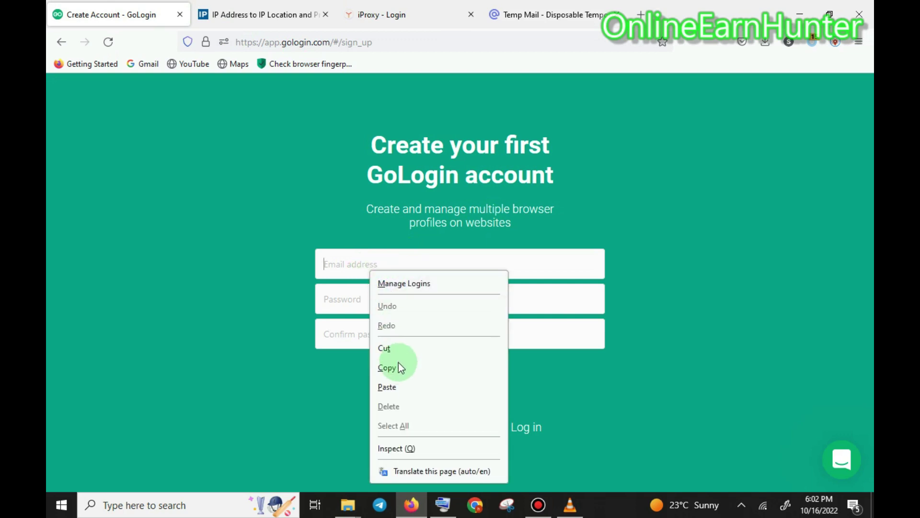
pyautogui.click(396, 387)
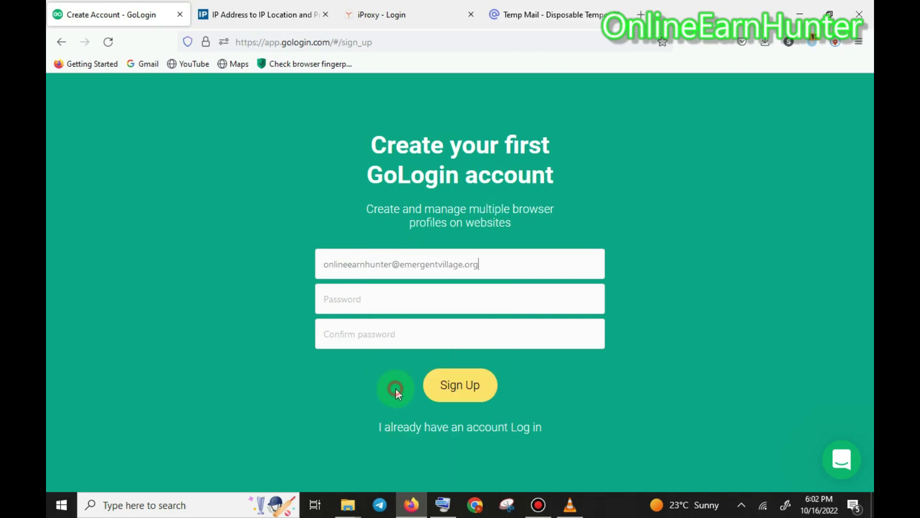
# Bring up the On-Screen Keyboard for the Password field and place it clear of the password entries.
pyautogui.click(388, 299)
pyautogui.click(443, 504)
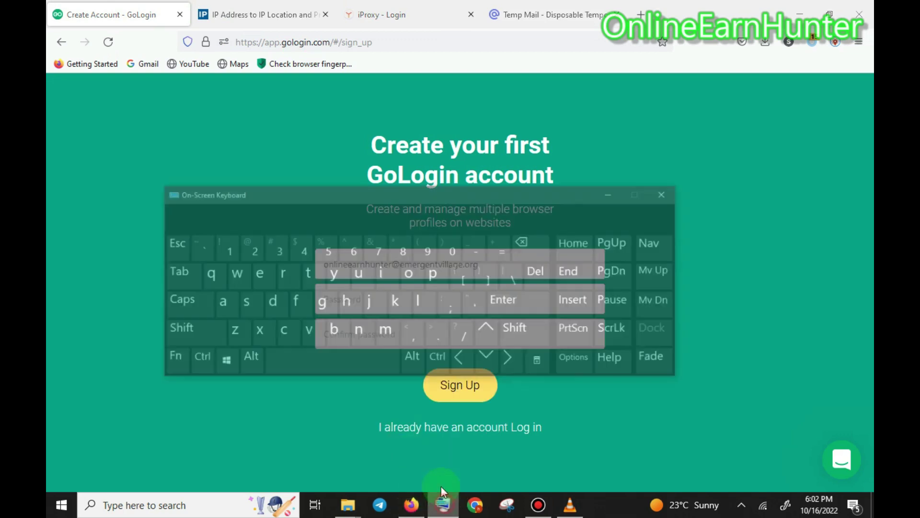
pyautogui.moveTo(399, 154); pyautogui.dragTo(428, 55)
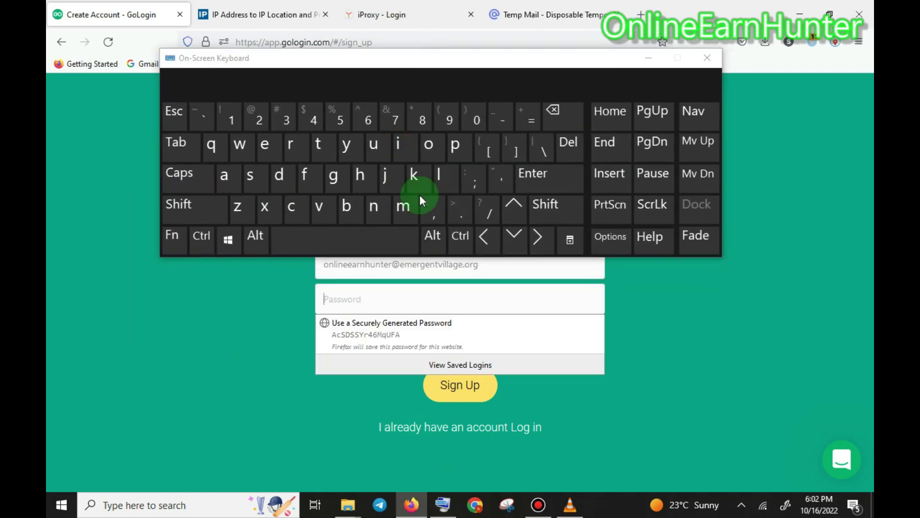
# Enter the new account password in the Password field using the On-Screen Keyboard.
pyautogui.click(182, 178)
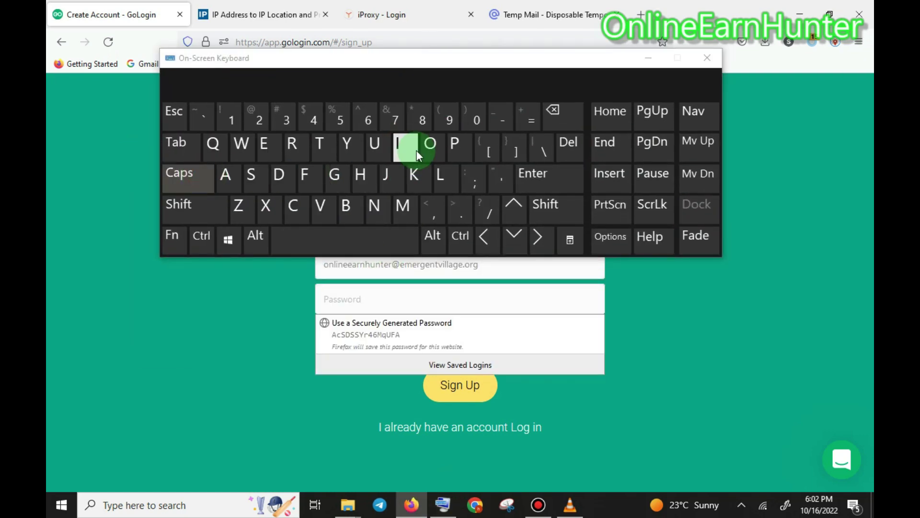
pyautogui.click(430, 144)
pyautogui.click(205, 188)
pyautogui.click(376, 206)
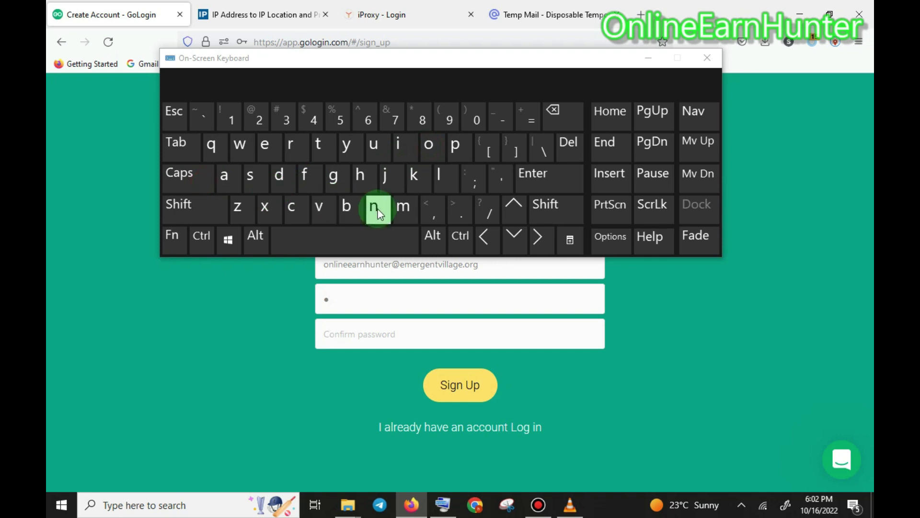
pyautogui.click(440, 176)
pyautogui.click(415, 153)
pyautogui.click(374, 207)
pyautogui.click(275, 151)
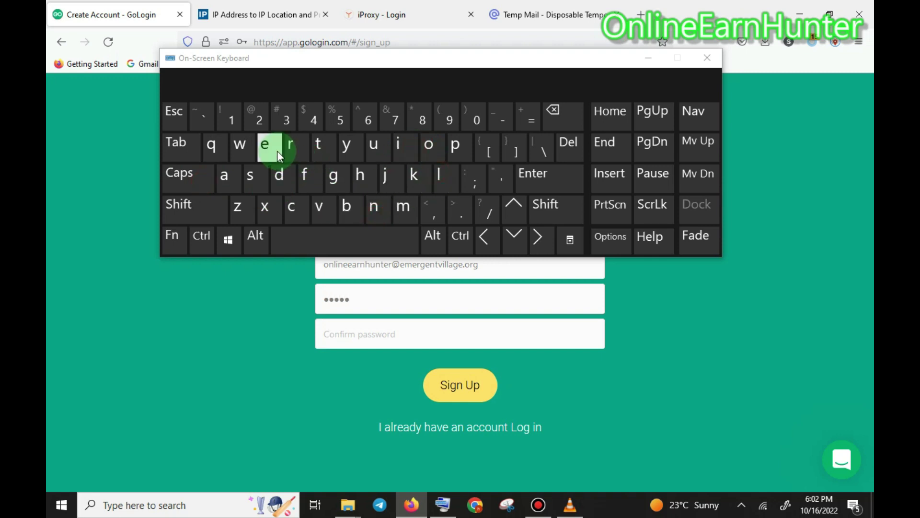
pyautogui.click(291, 148)
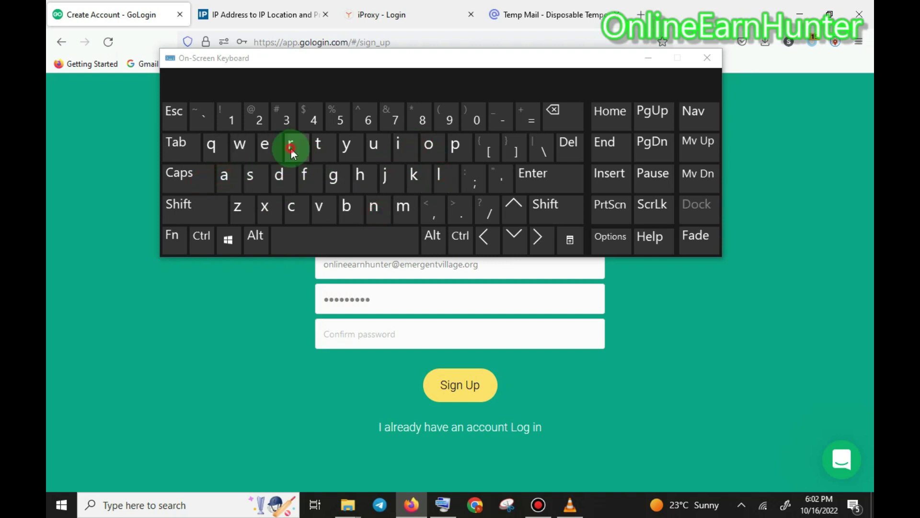
pyautogui.click(375, 206)
pyautogui.click(361, 175)
pyautogui.click(374, 144)
pyautogui.click(374, 207)
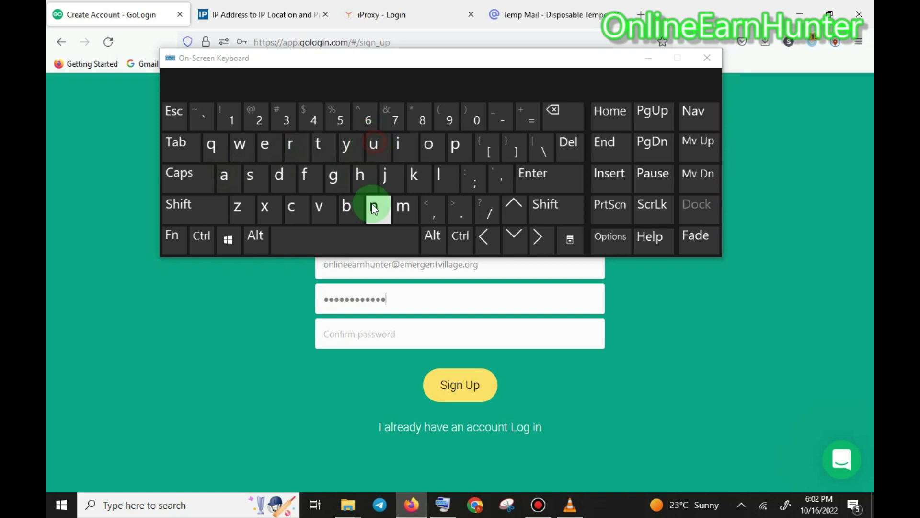
pyautogui.click(320, 153)
pyautogui.click(266, 146)
pyautogui.click(292, 146)
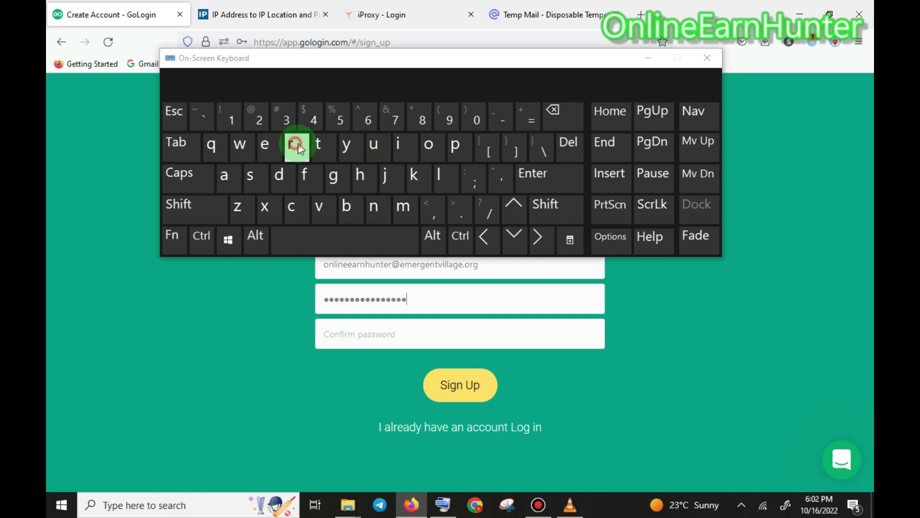
pyautogui.click(314, 117)
pyautogui.click(313, 118)
# Enter the same account password again in the Confirm password field.
pyautogui.click(350, 333)
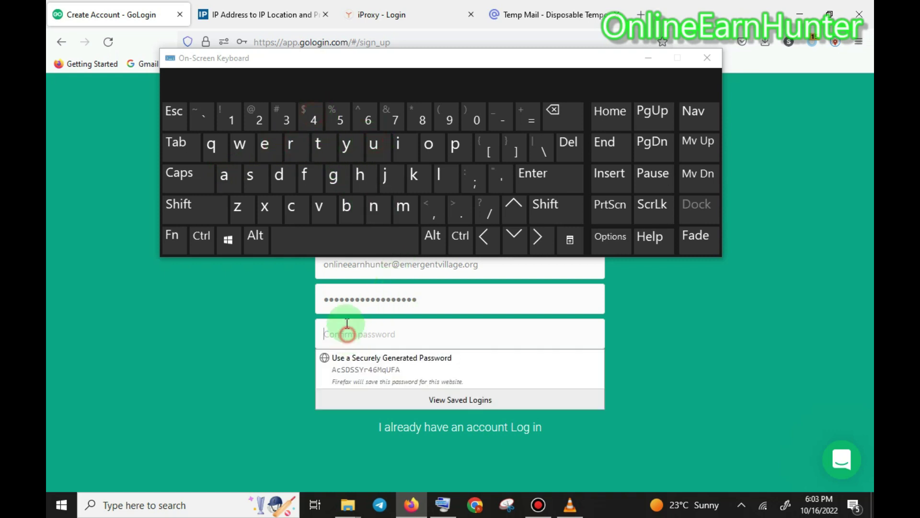
pyautogui.click(185, 176)
pyautogui.click(430, 143)
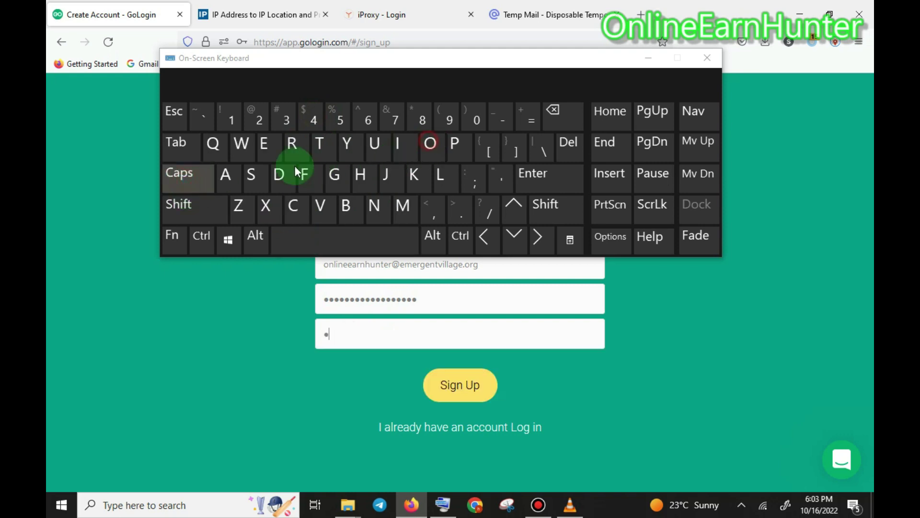
pyautogui.click(192, 175)
pyautogui.click(398, 211)
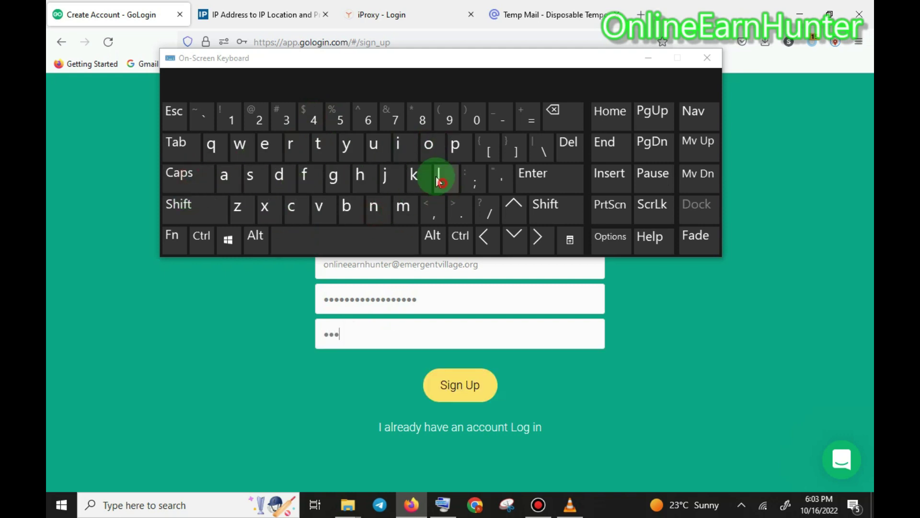
pyautogui.click(403, 149)
pyautogui.click(374, 220)
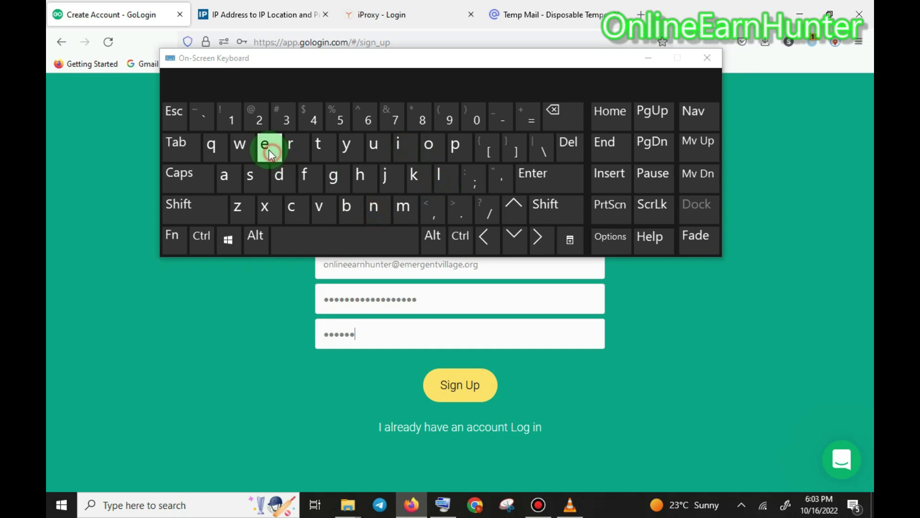
pyautogui.click(230, 177)
pyautogui.click(287, 147)
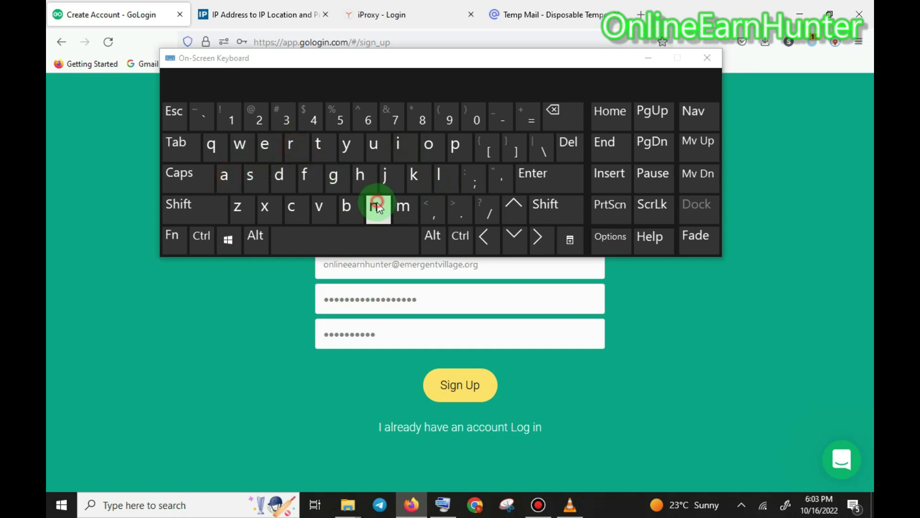
pyautogui.click(363, 173)
pyautogui.click(317, 144)
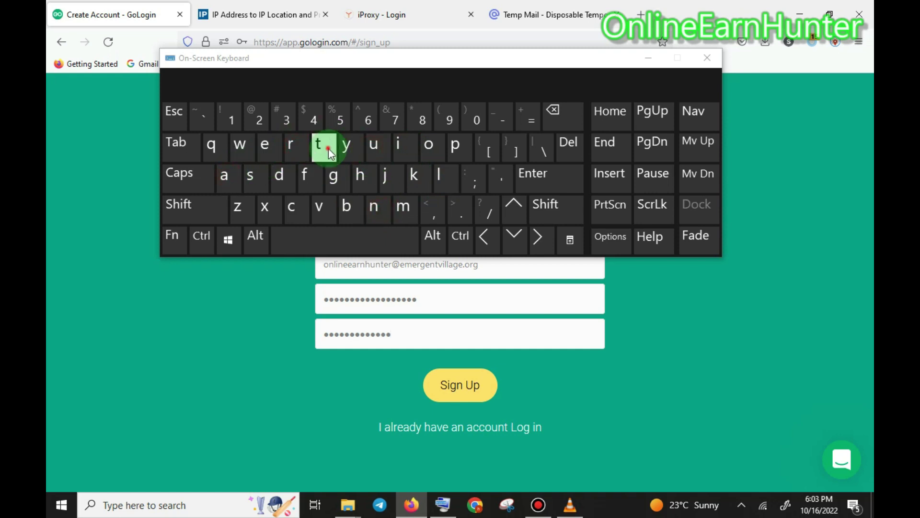
pyautogui.click(280, 149)
pyautogui.click(292, 145)
pyautogui.click(318, 119)
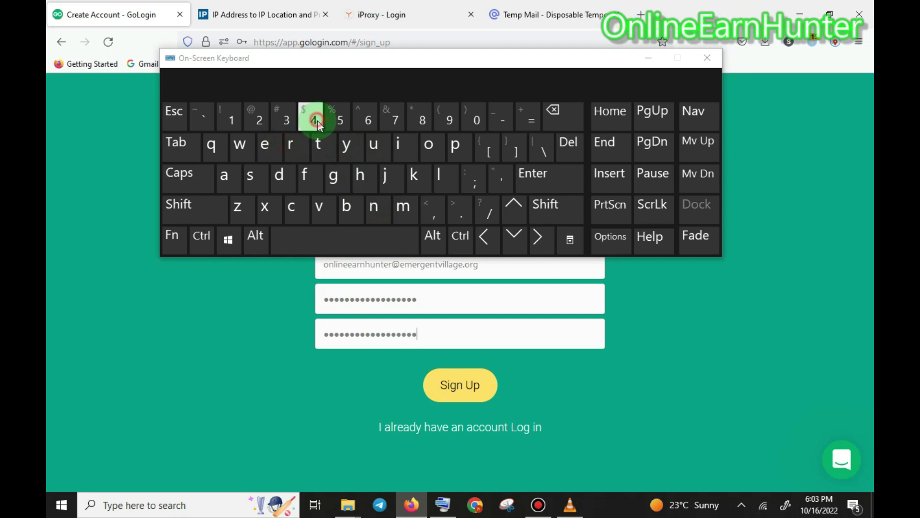
# Submit the GoLogin sign-up, minimize the On-Screen Keyboard, and save the gologin.com login in the browser.
pyautogui.click(463, 382)
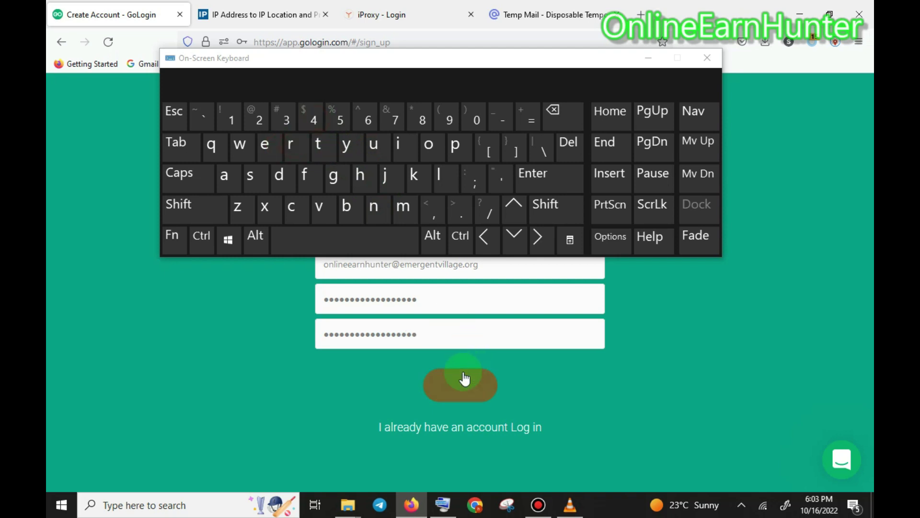
pyautogui.click(646, 56)
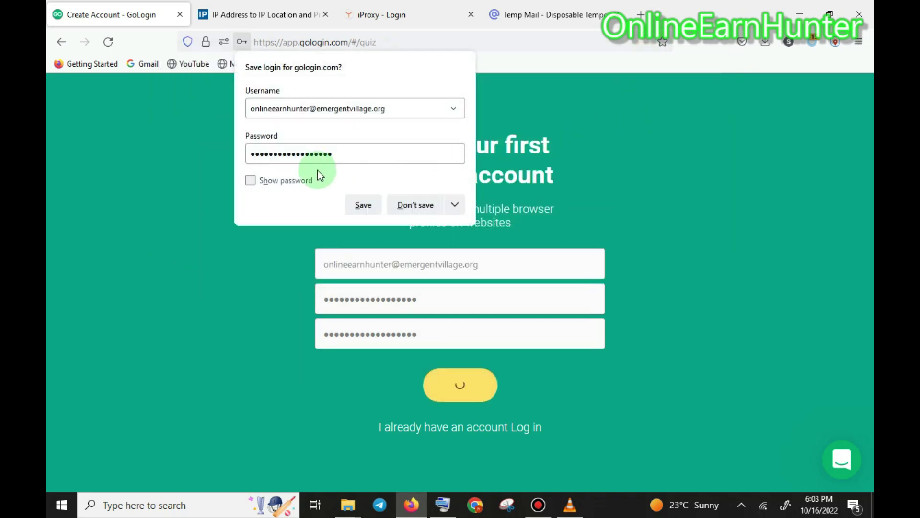
pyautogui.click(363, 205)
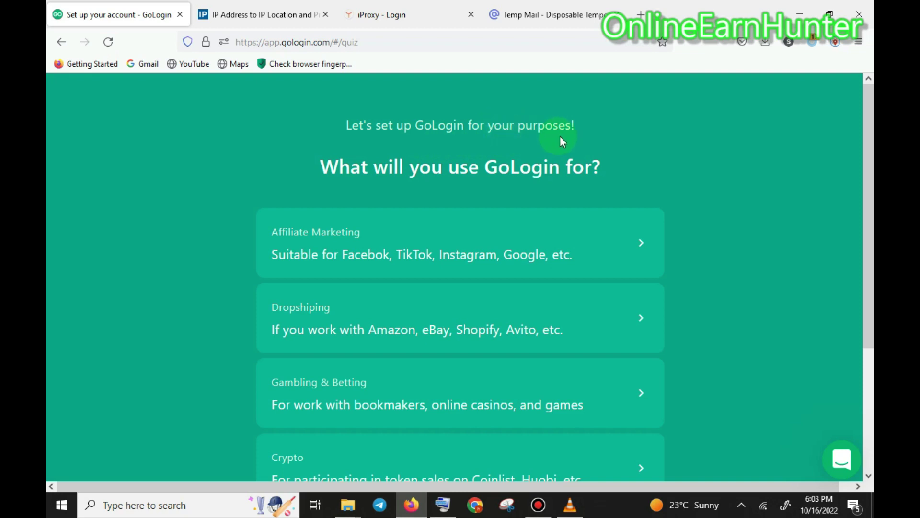
# Review the purposes offered in GoLogin's setup quiz, from Affiliate Marketing to Crowd Marketing, SMM & SEO.
pyautogui.scroll(-3, 869, 185)
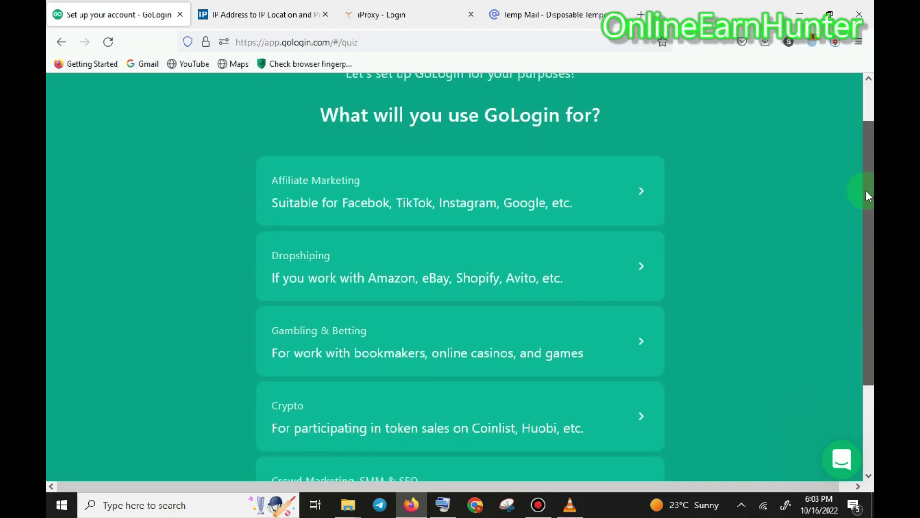
pyautogui.scroll(2, 858, 208)
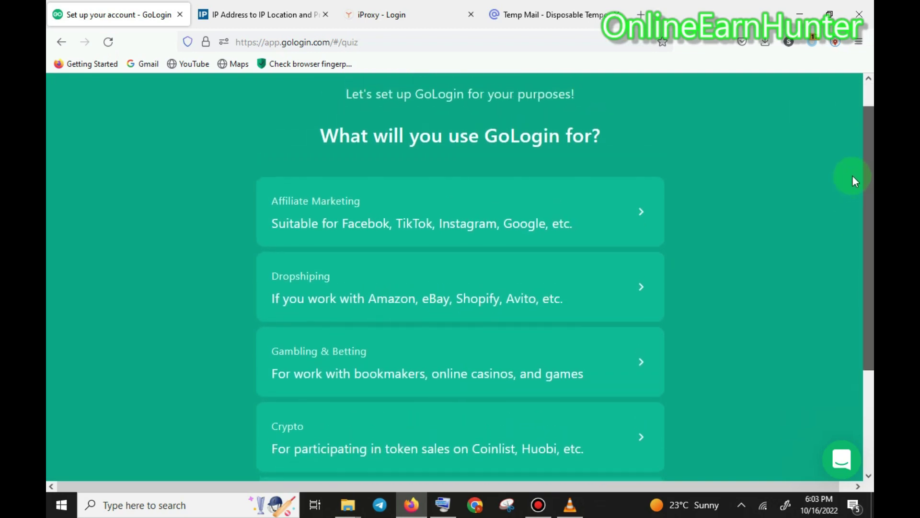
pyautogui.scroll(-1, 847, 188)
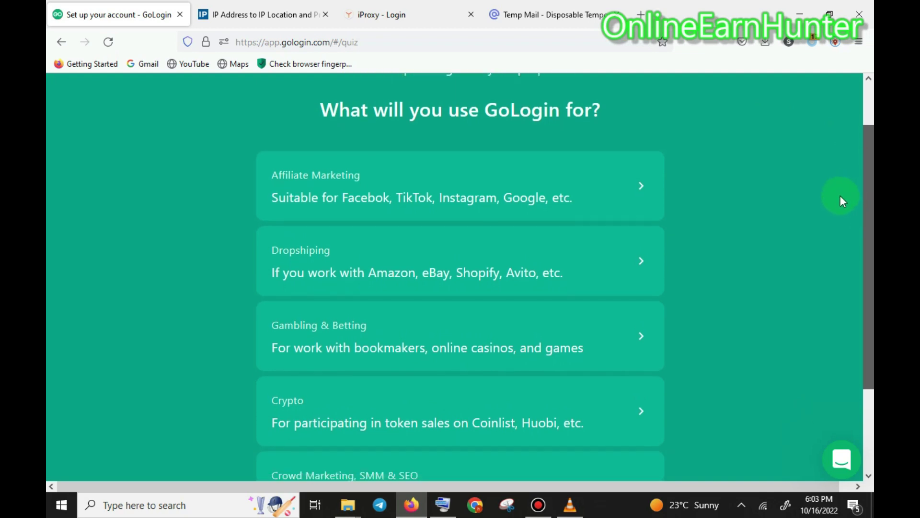
pyautogui.scroll(-4, 840, 196)
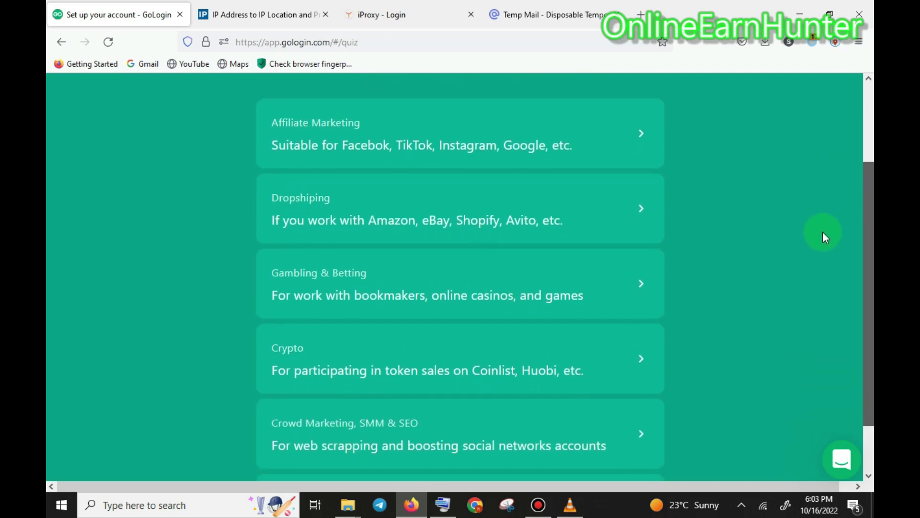
pyautogui.scroll(4, 808, 239)
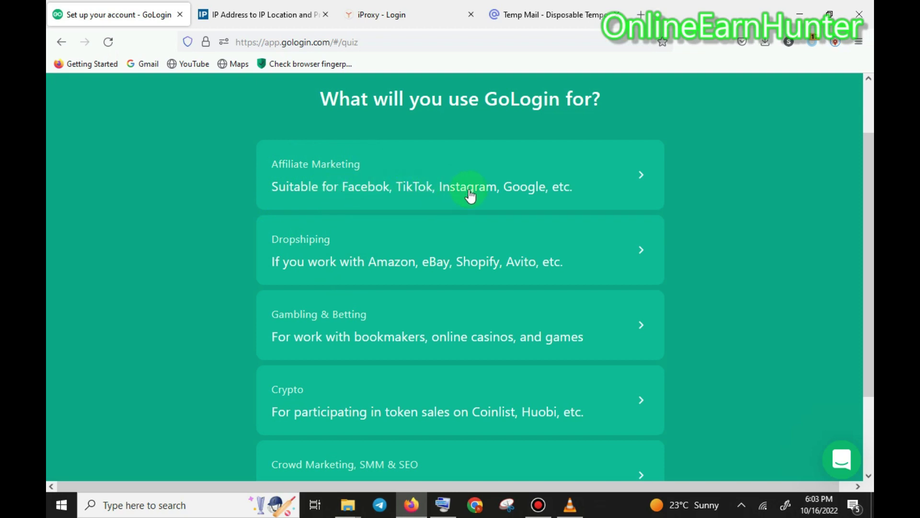
pyautogui.moveTo(867, 197); pyautogui.dragTo(868, 220)
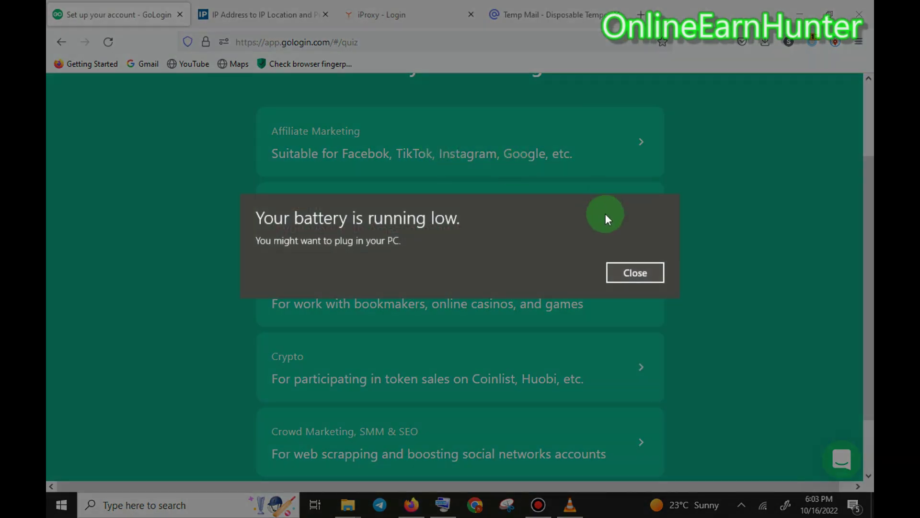
# Dismiss the low-battery warning and choose Affiliate Marketing as the purpose for using GoLogin.
pyautogui.click(635, 273)
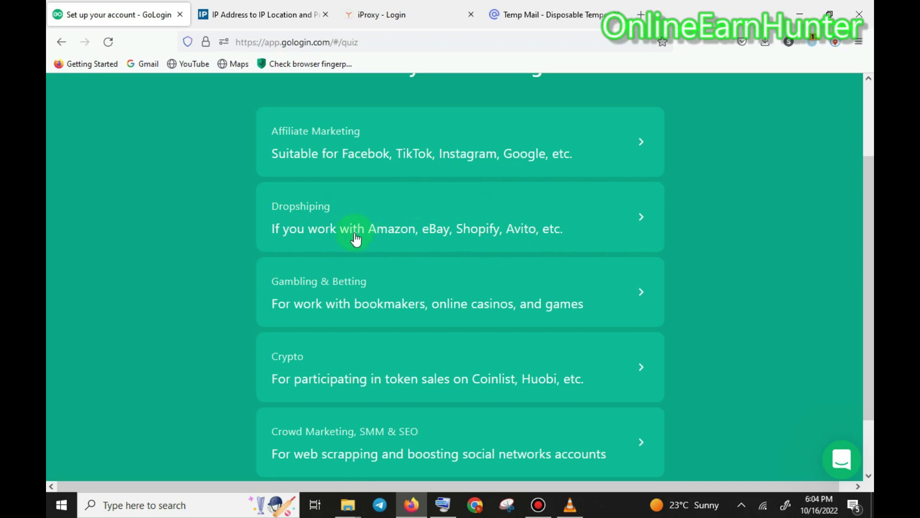
pyautogui.moveTo(870, 218); pyautogui.dragTo(870, 268)
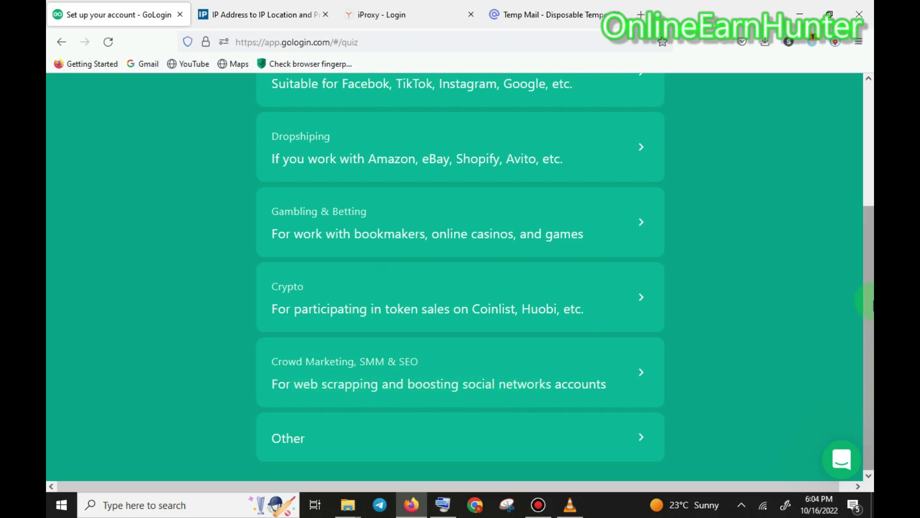
pyautogui.moveTo(867, 249); pyautogui.dragTo(867, 127)
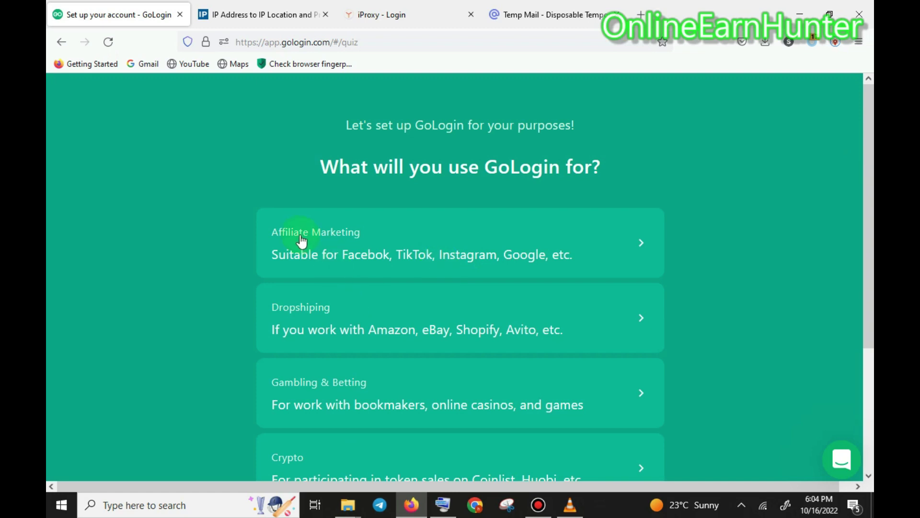
pyautogui.click(549, 255)
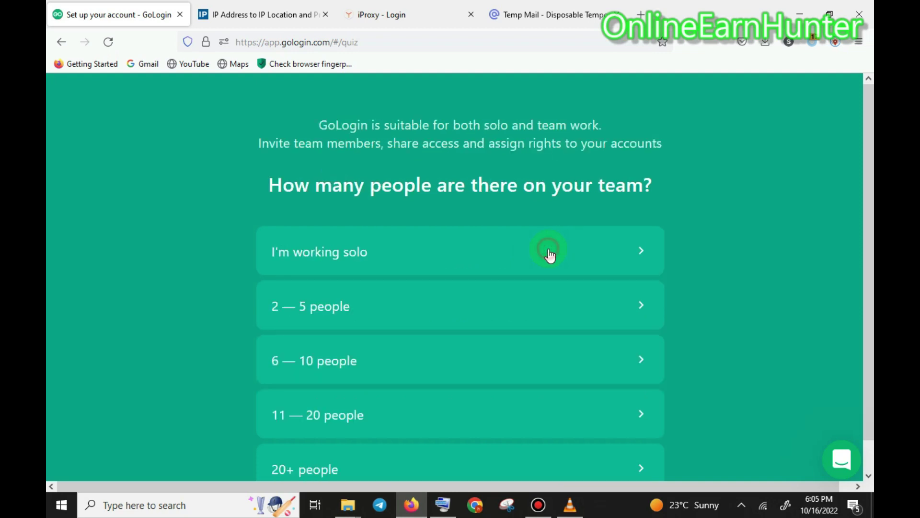
# Answer the remaining setup questions with working solo, less than 50 accounts, no API use, and YouTube Video as the source.
pyautogui.click(355, 256)
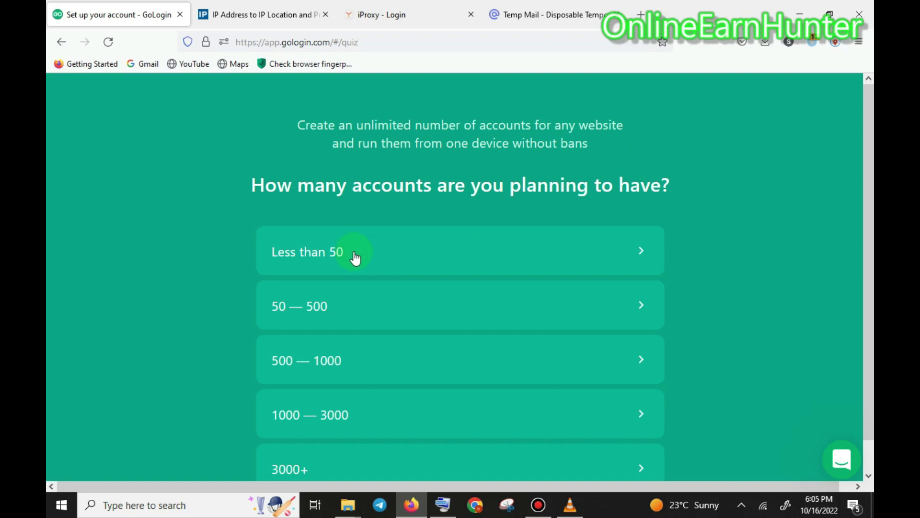
pyautogui.click(355, 258)
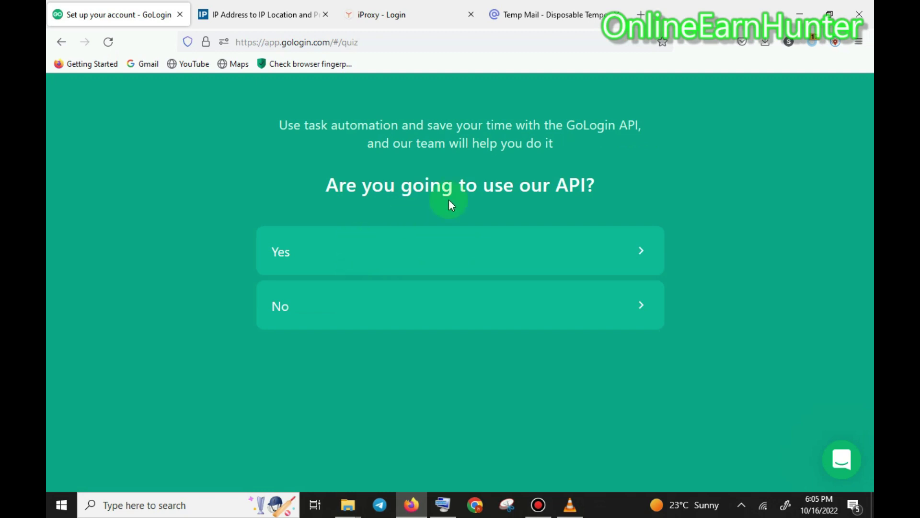
pyautogui.click(393, 313)
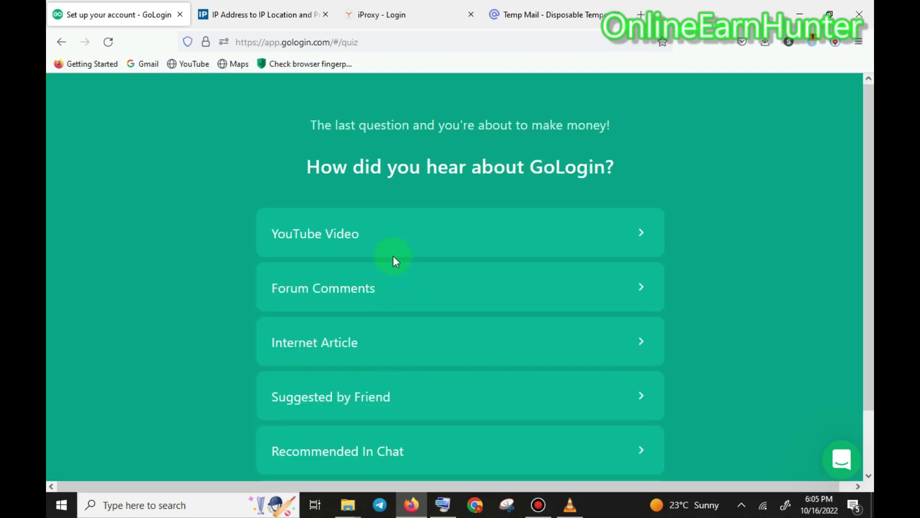
pyautogui.scroll(-2, 858, 274)
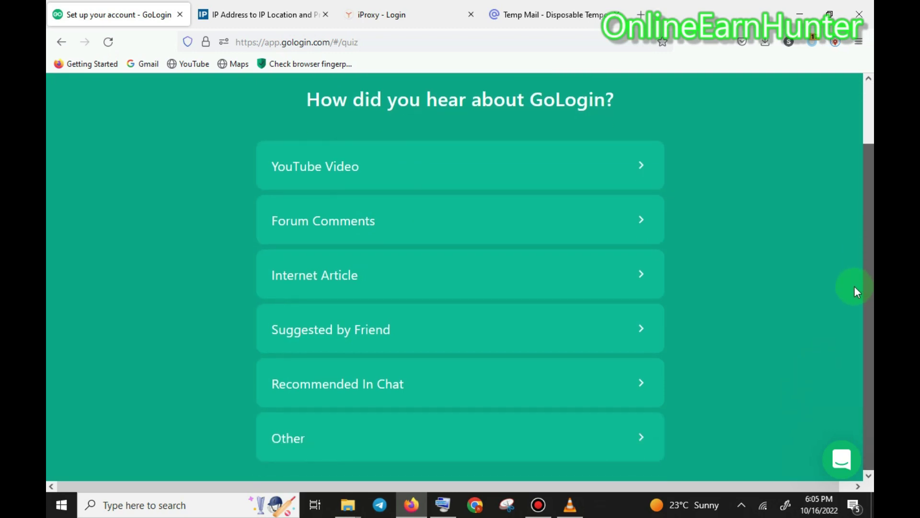
pyautogui.click(473, 173)
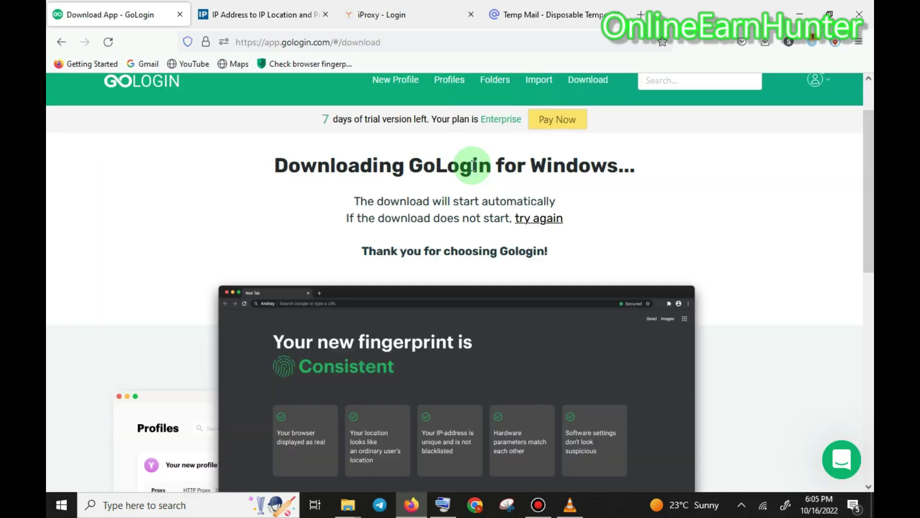
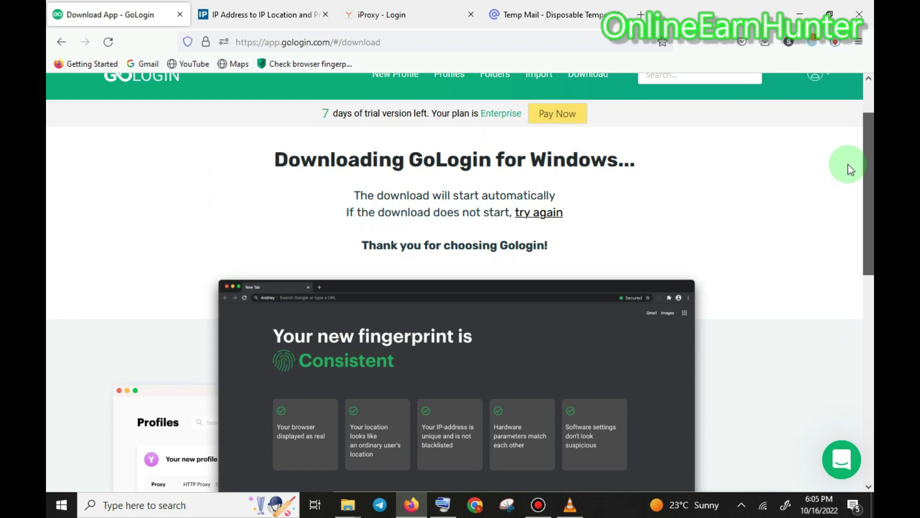
# Look over the GoLogin download page and the Windows, Linux and MacOS versions it offers.
pyautogui.scroll(-5, 843, 192)
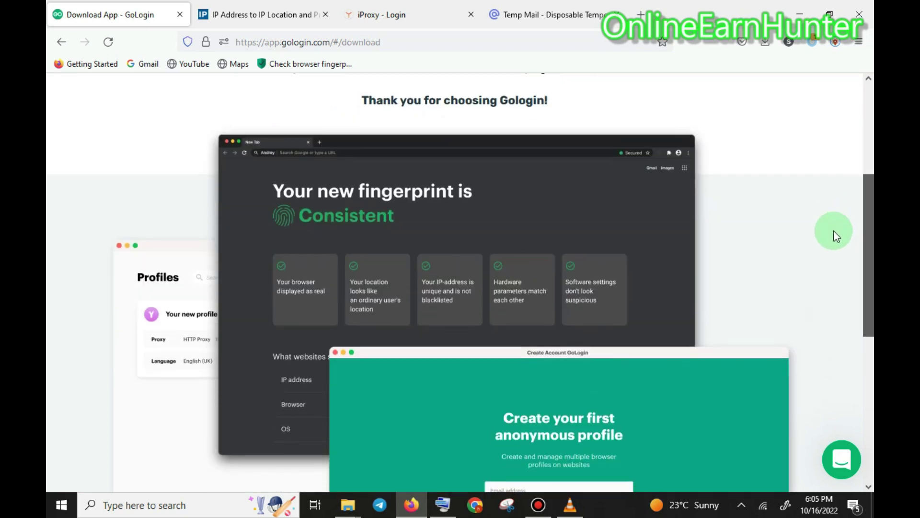
pyautogui.scroll(-4, 818, 297)
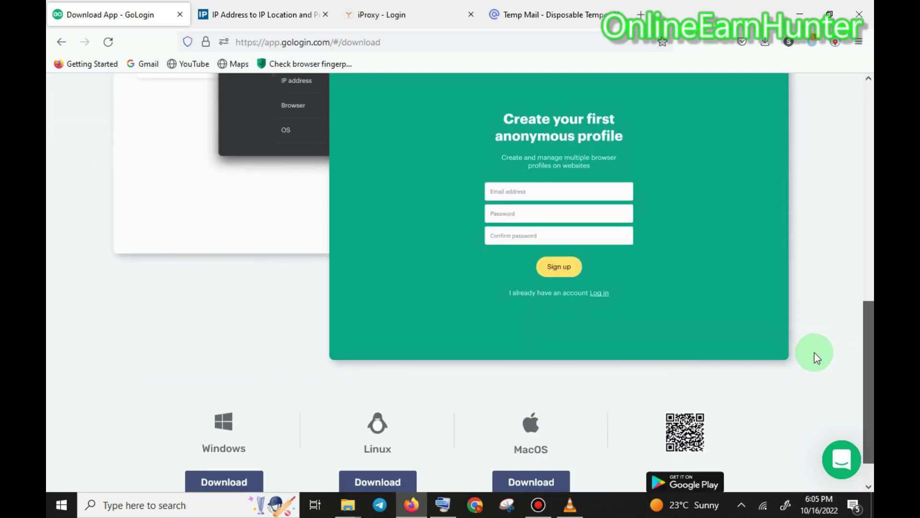
pyautogui.scroll(10, 815, 351)
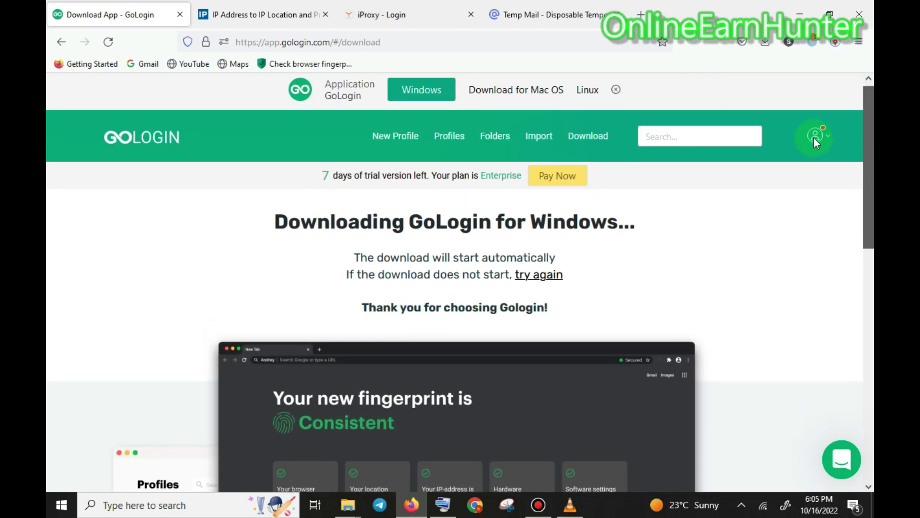
pyautogui.scroll(1, 817, 148)
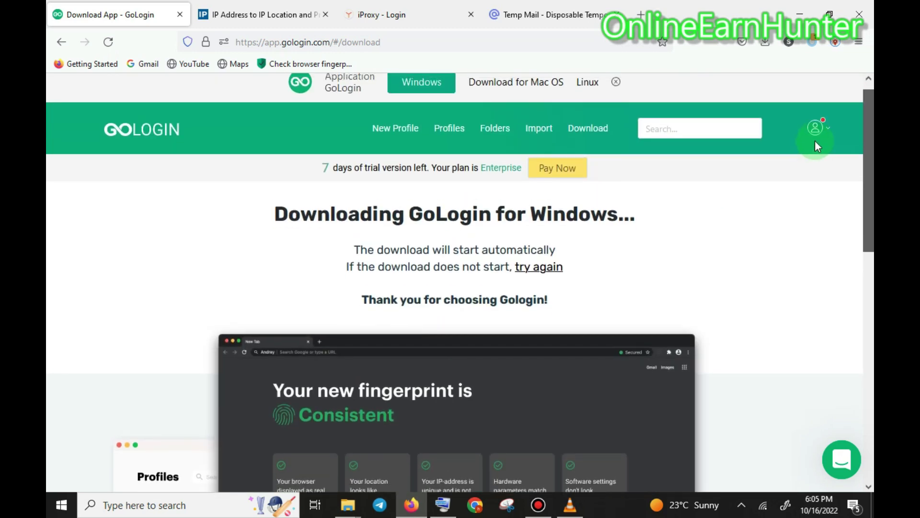
pyautogui.scroll(1, 815, 142)
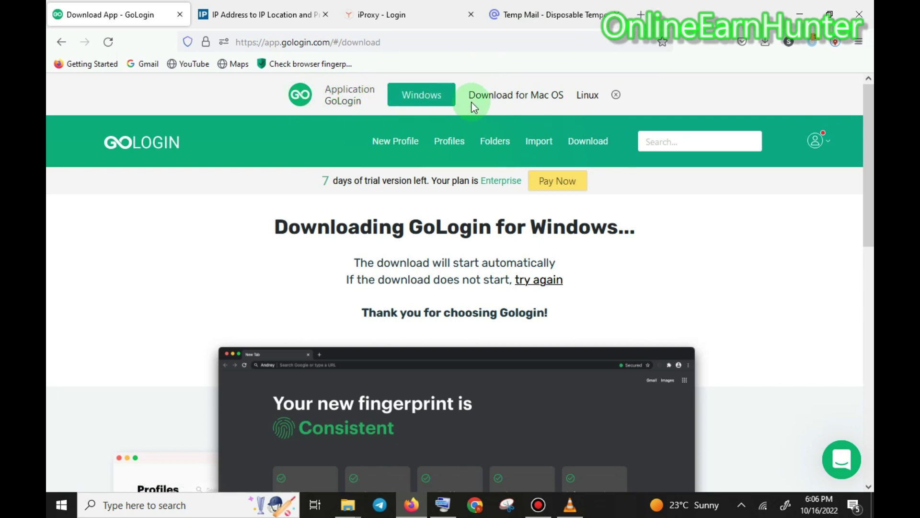
pyautogui.click(450, 105)
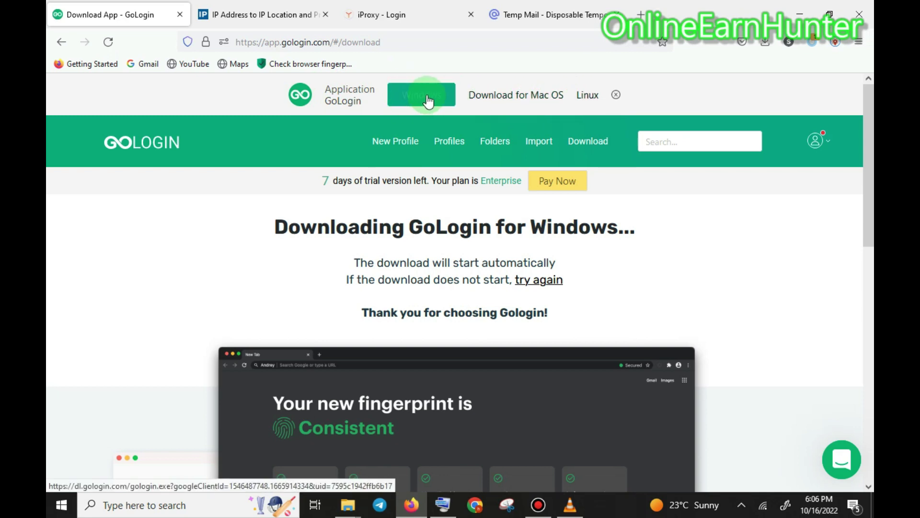
# View the GoLogin account menu with its plan details and Settings entry, and close it again.
pyautogui.click(822, 144)
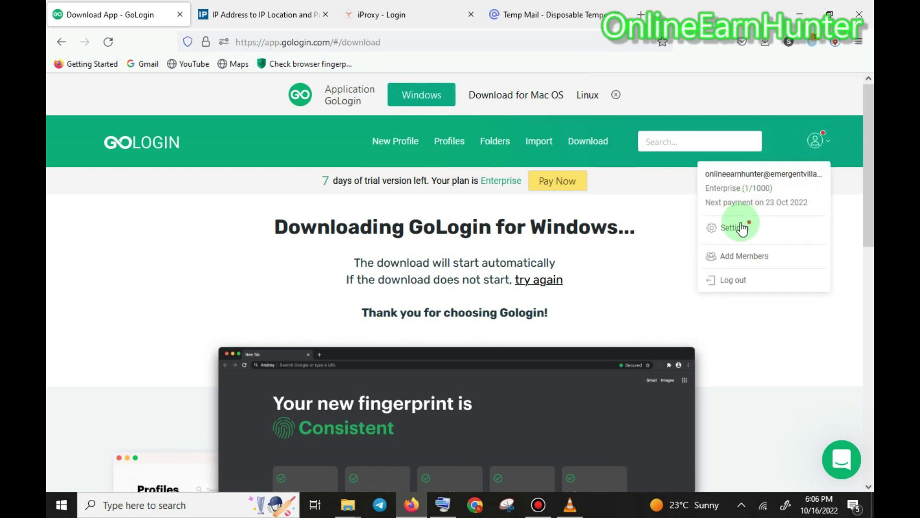
pyautogui.click(741, 237)
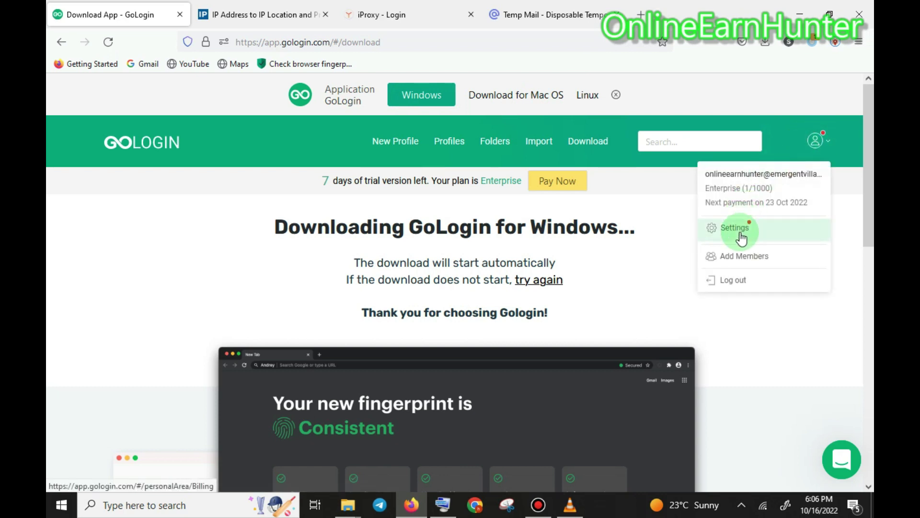
pyautogui.click(714, 99)
pyautogui.click(288, 25)
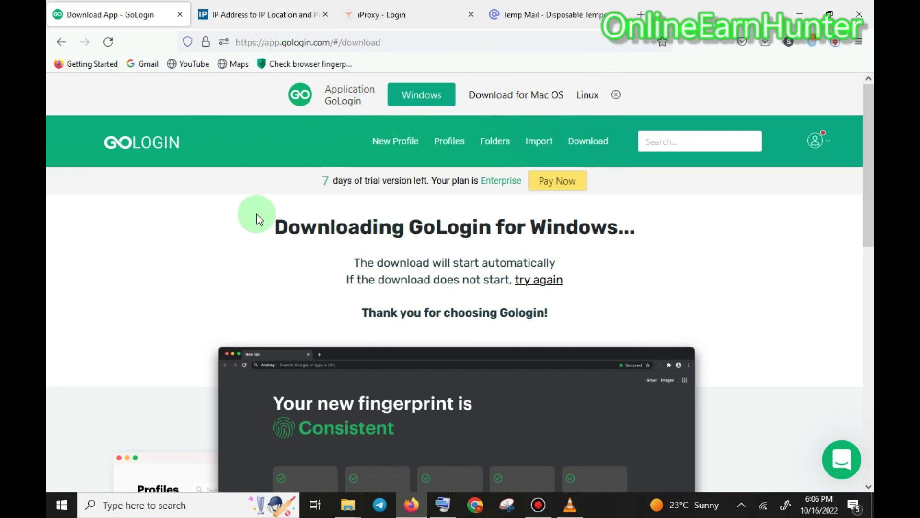
# Launch the GoLogin desktop application from the Windows desktop and bring its login window to the front.
pyautogui.click(799, 14)
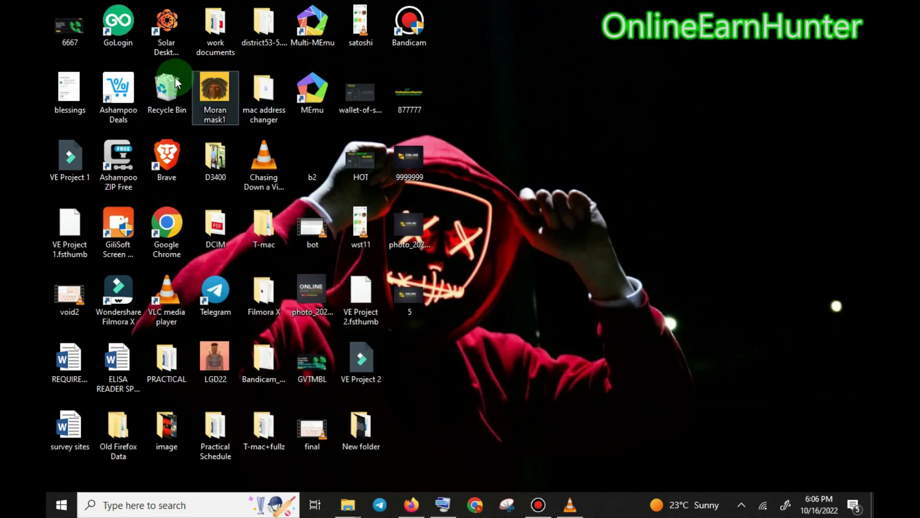
pyautogui.click(118, 32)
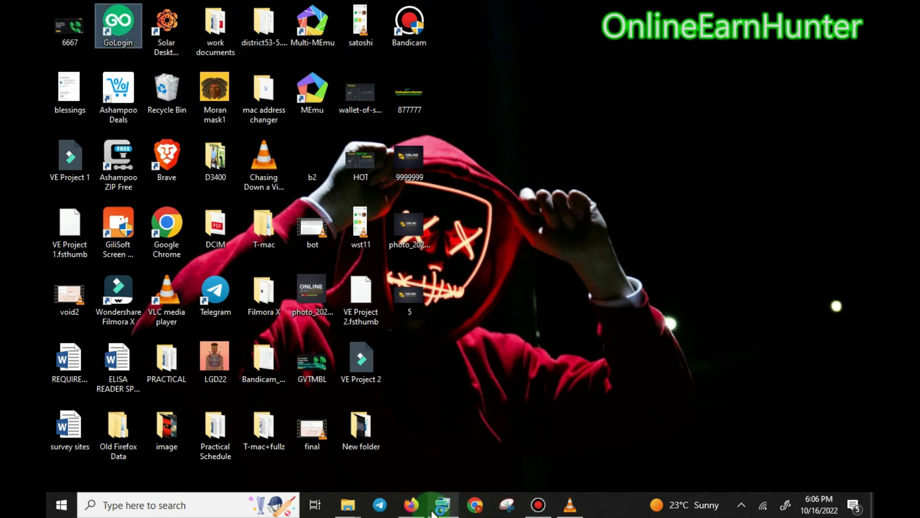
pyautogui.click(405, 508)
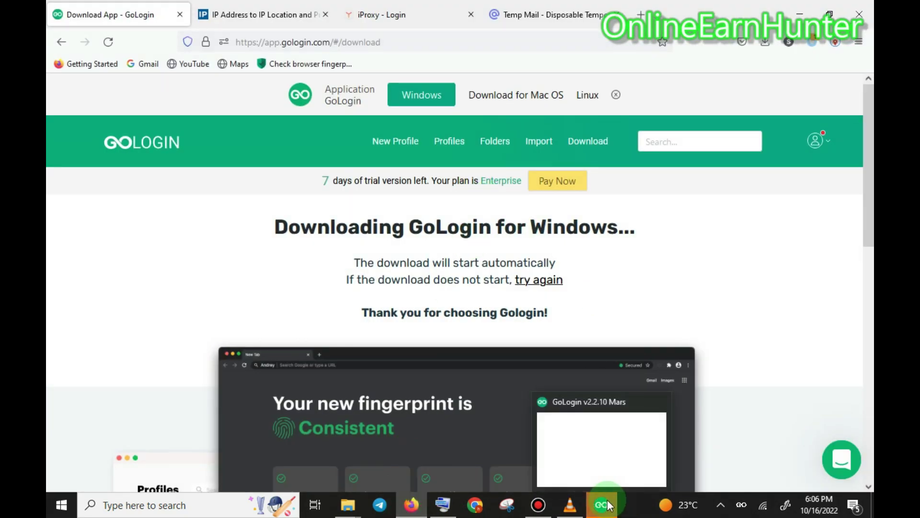
pyautogui.click(605, 504)
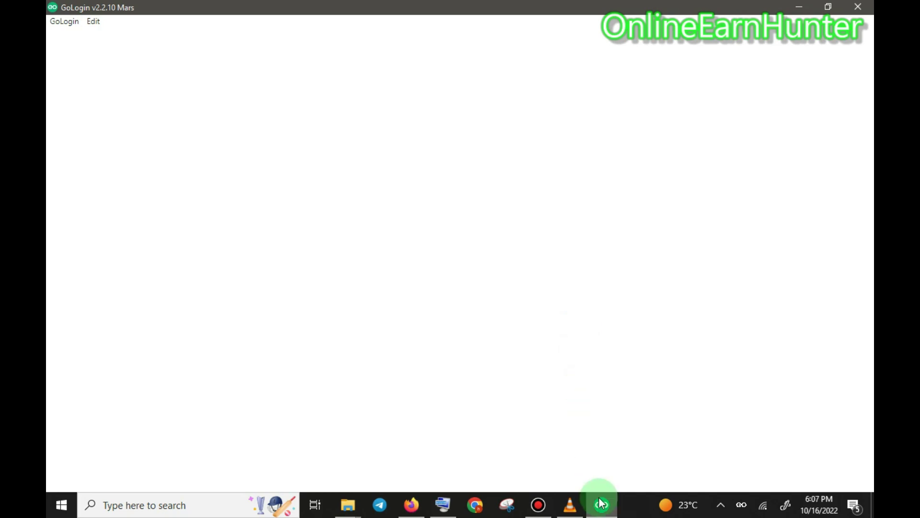
pyautogui.moveTo(599, 501)
pyautogui.click(591, 450)
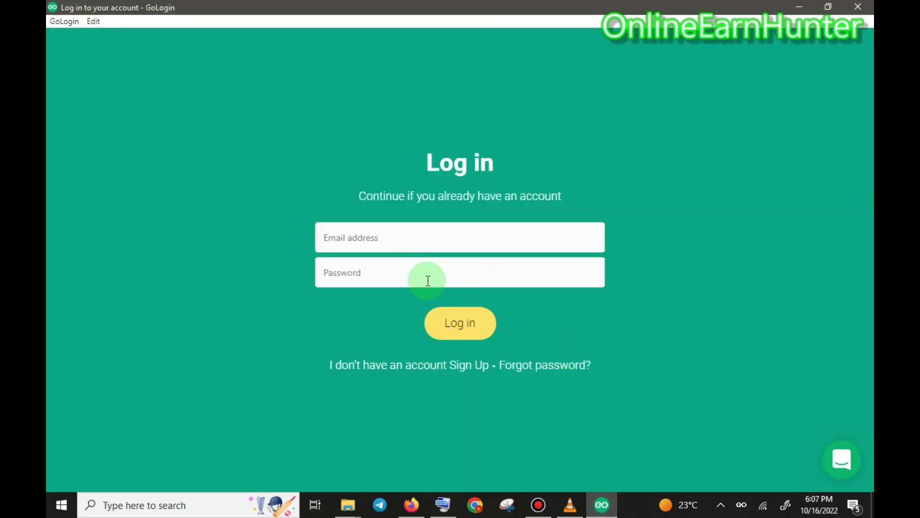
# Bring up the On-Screen Keyboard over the GoLogin login window and paste the account's e-mail into the Email address field.
pyautogui.click(443, 508)
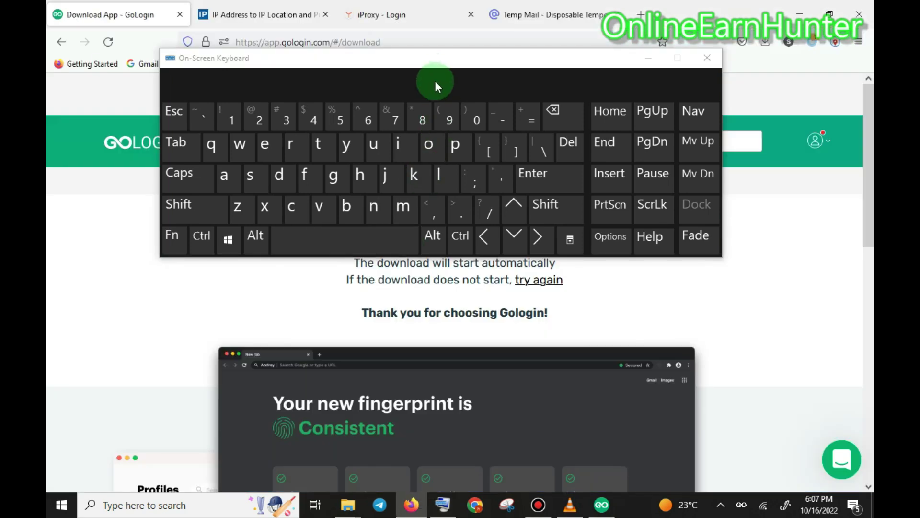
pyautogui.click(605, 500)
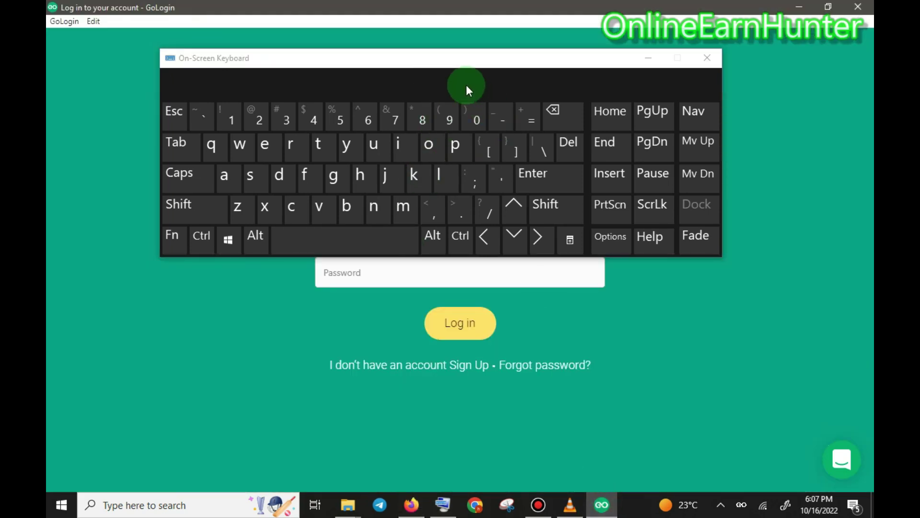
pyautogui.moveTo(458, 62); pyautogui.dragTo(494, 279)
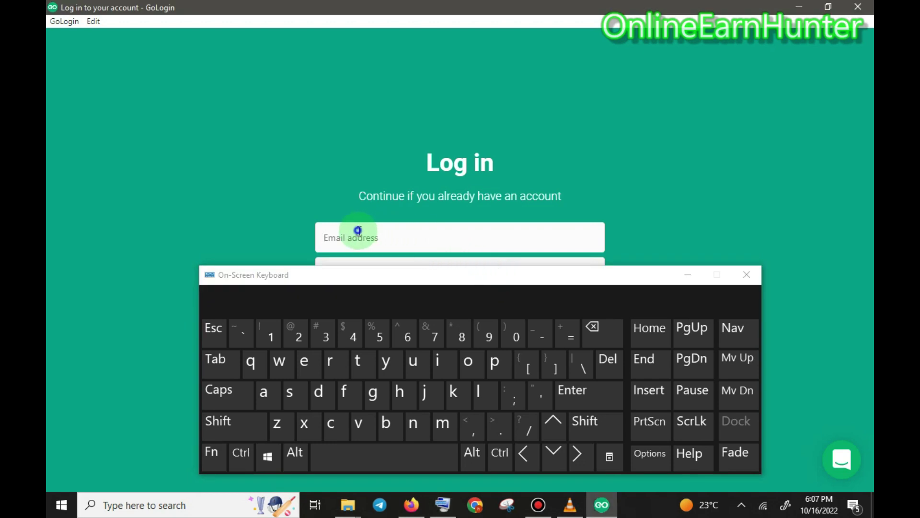
pyautogui.click(338, 238)
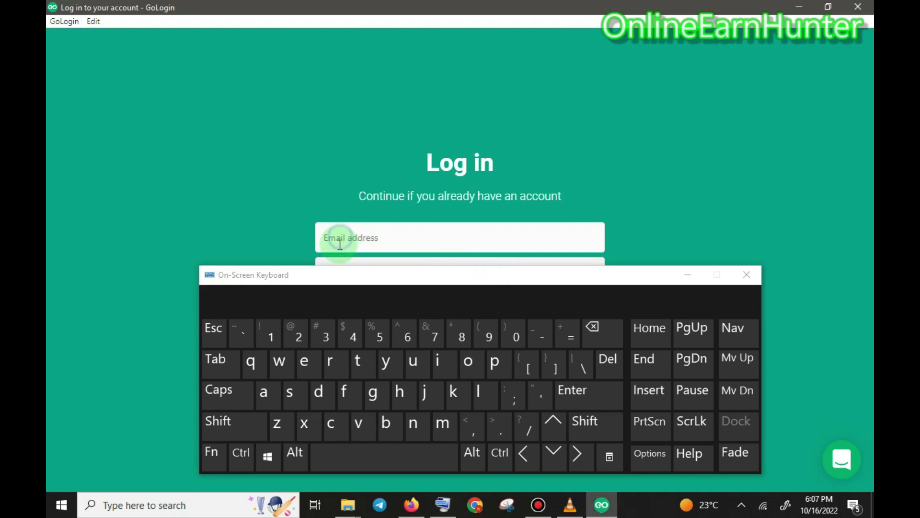
pyautogui.click(232, 438)
pyautogui.click(240, 452)
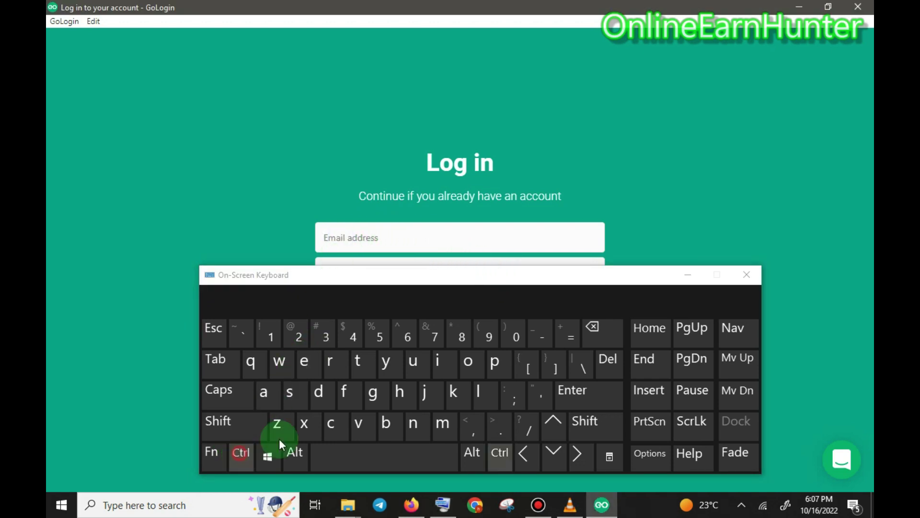
pyautogui.click(355, 424)
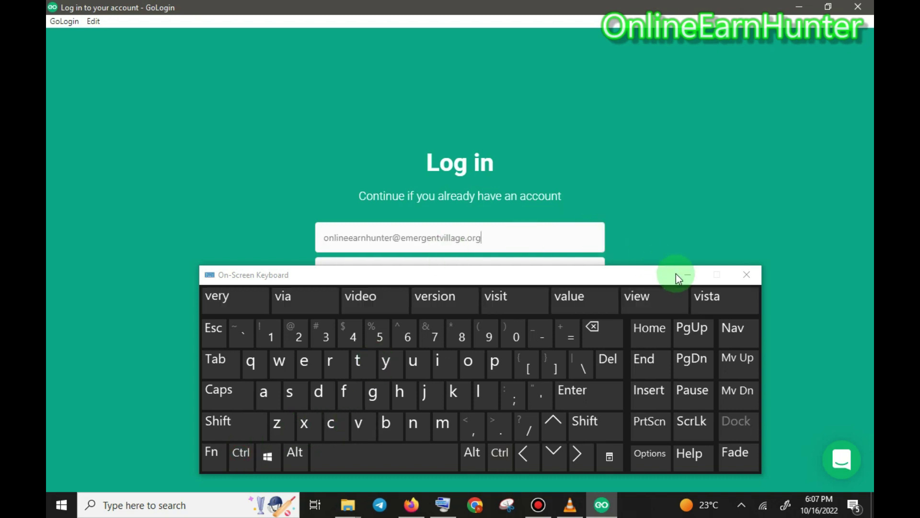
# Move the On-Screen Keyboard clear of the login form, enter the account password, log in and put the keyboard away.
pyautogui.moveTo(623, 280); pyautogui.dragTo(603, 17)
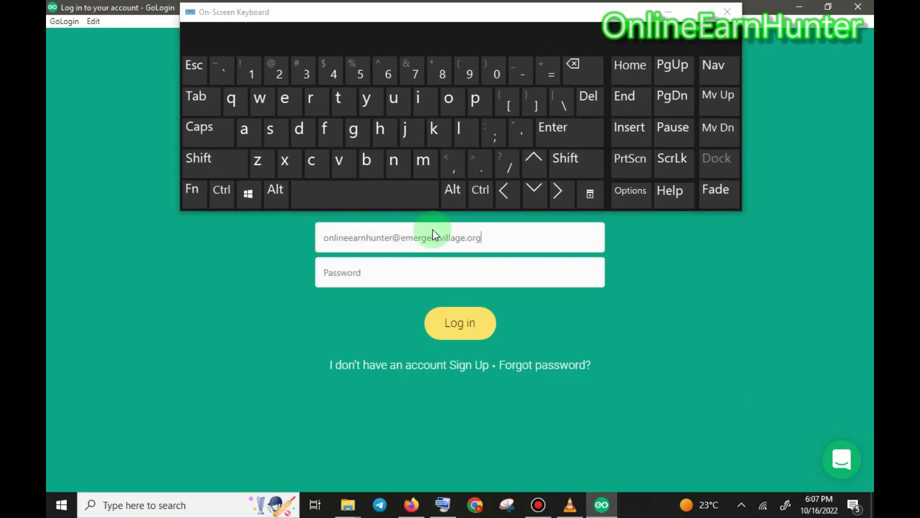
pyautogui.click(404, 273)
pyautogui.click(206, 128)
pyautogui.click(450, 98)
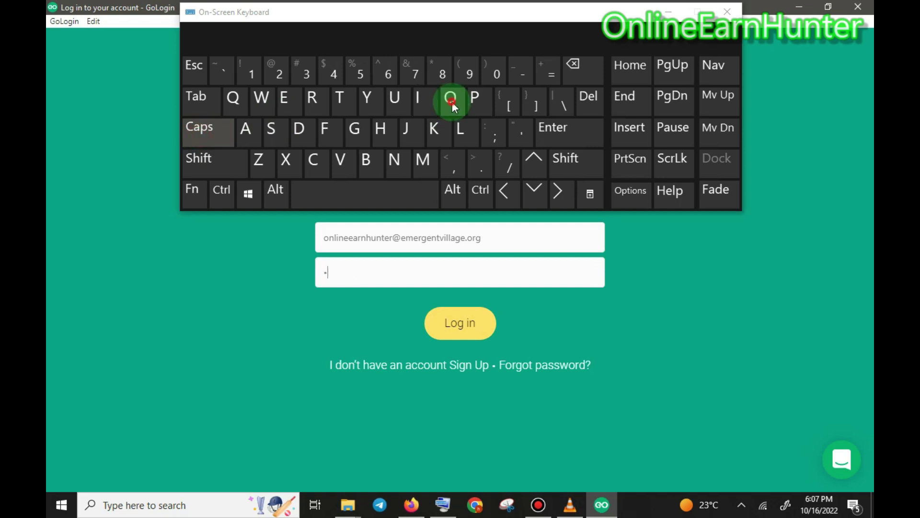
pyautogui.click(227, 137)
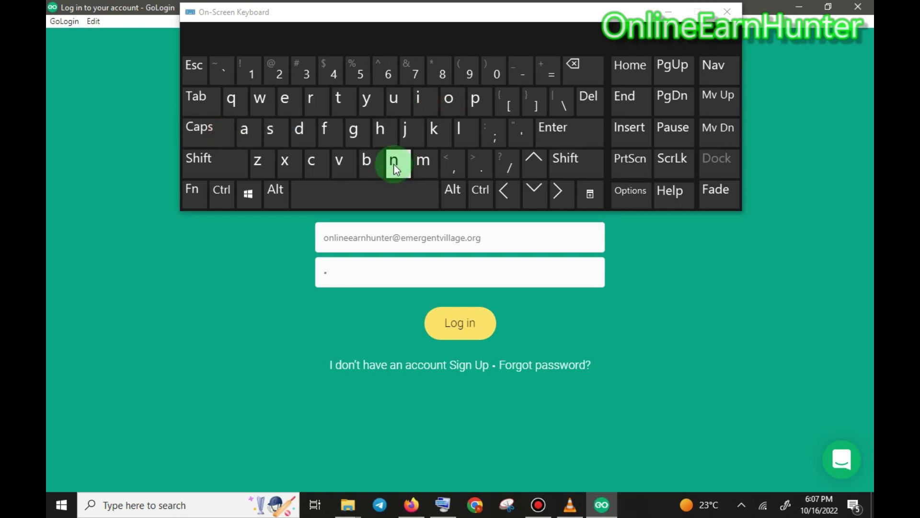
pyautogui.click(393, 163)
pyautogui.click(457, 128)
pyautogui.click(419, 97)
pyautogui.click(404, 159)
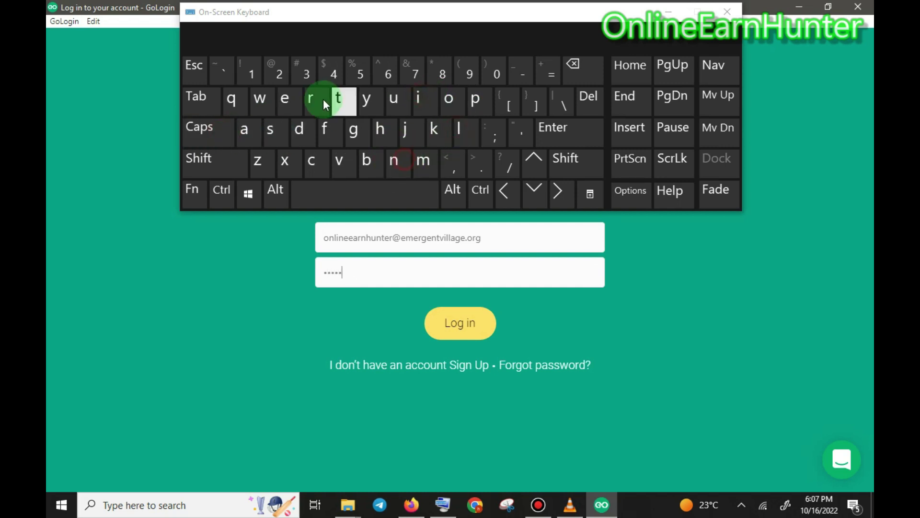
pyautogui.click(286, 99)
pyautogui.click(286, 99)
pyautogui.click(246, 136)
pyautogui.click(310, 99)
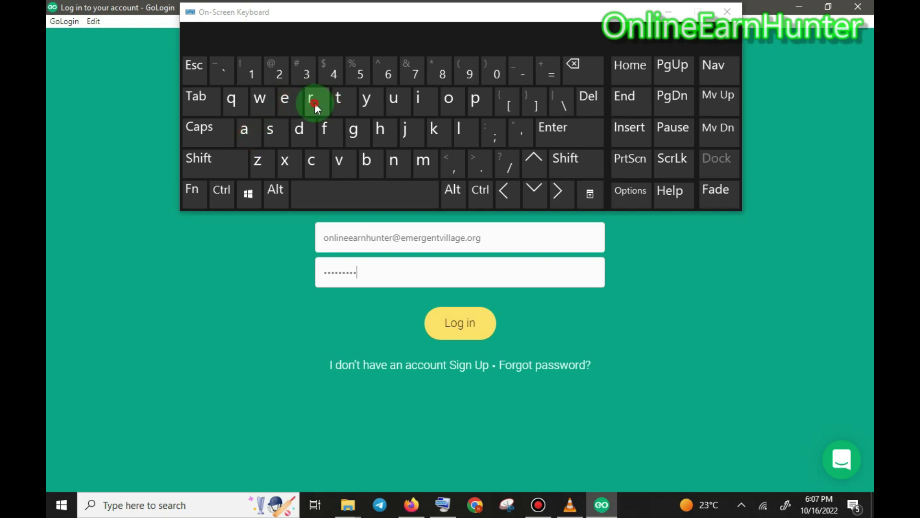
pyautogui.click(393, 161)
pyautogui.click(390, 128)
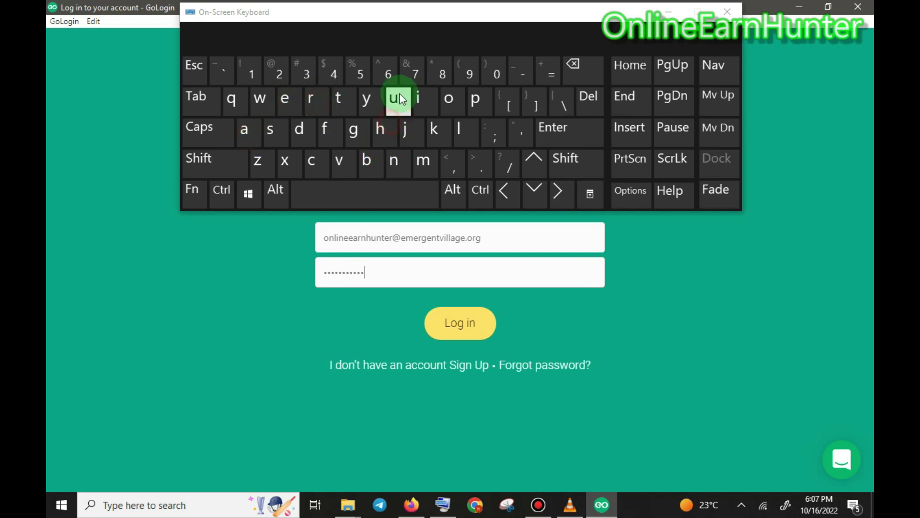
pyautogui.click(393, 96)
pyautogui.click(395, 160)
pyautogui.click(287, 104)
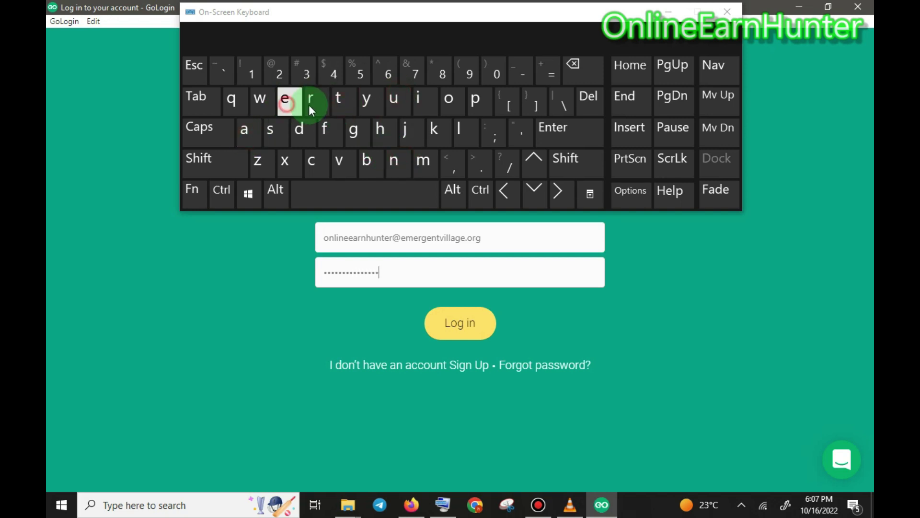
pyautogui.click(310, 103)
pyautogui.click(335, 71)
pyautogui.click(328, 69)
pyautogui.click(446, 319)
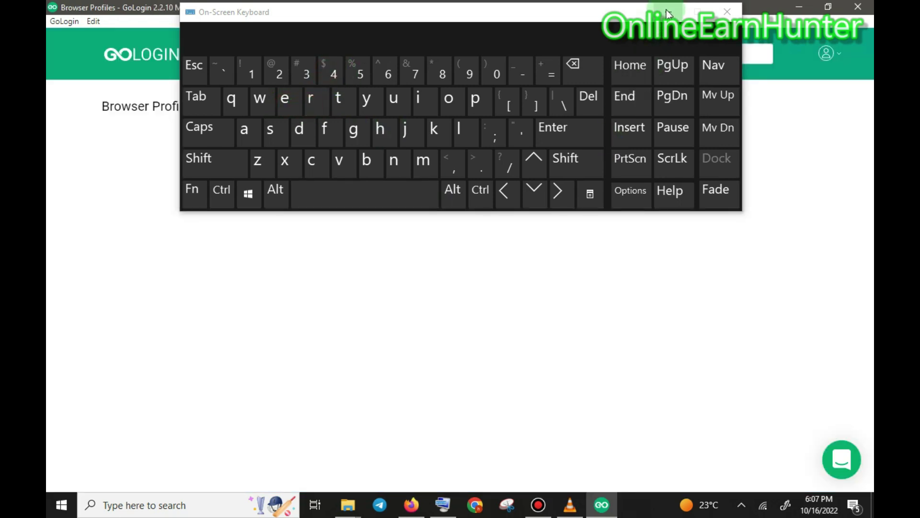
pyautogui.click(669, 13)
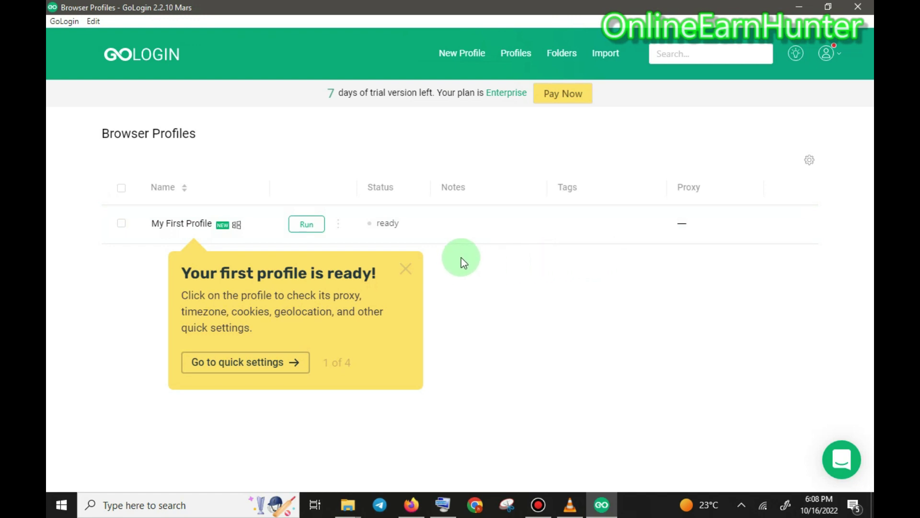
# Dismiss the first-profile tip and start a new browser profile with Socks 5 Proxy as its connection type.
pyautogui.click(406, 272)
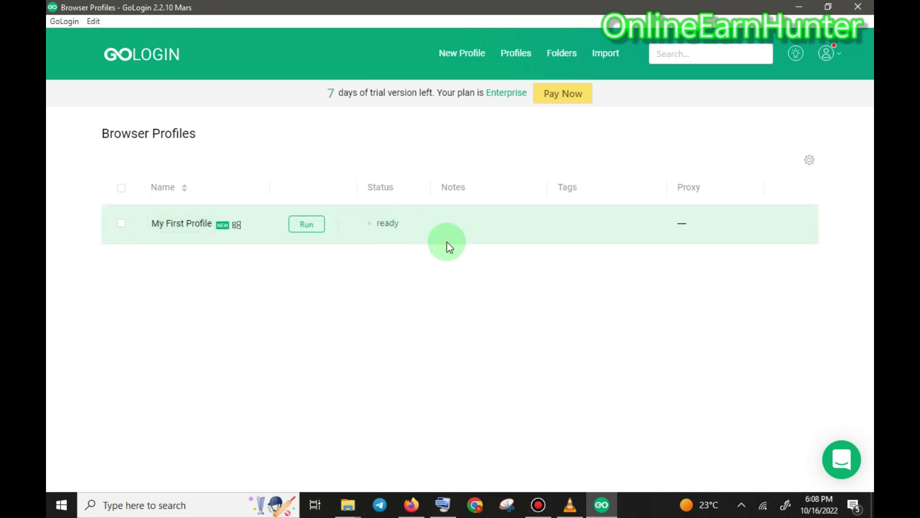
pyautogui.click(463, 55)
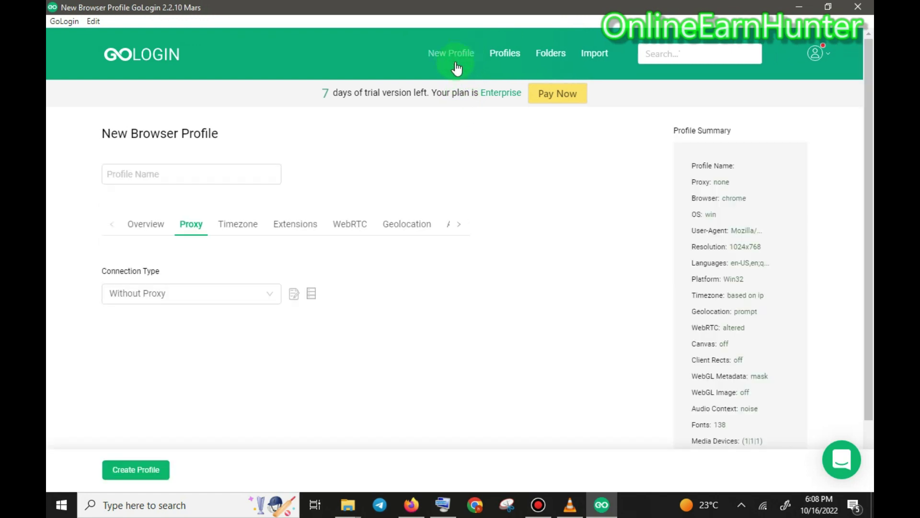
pyautogui.click(131, 298)
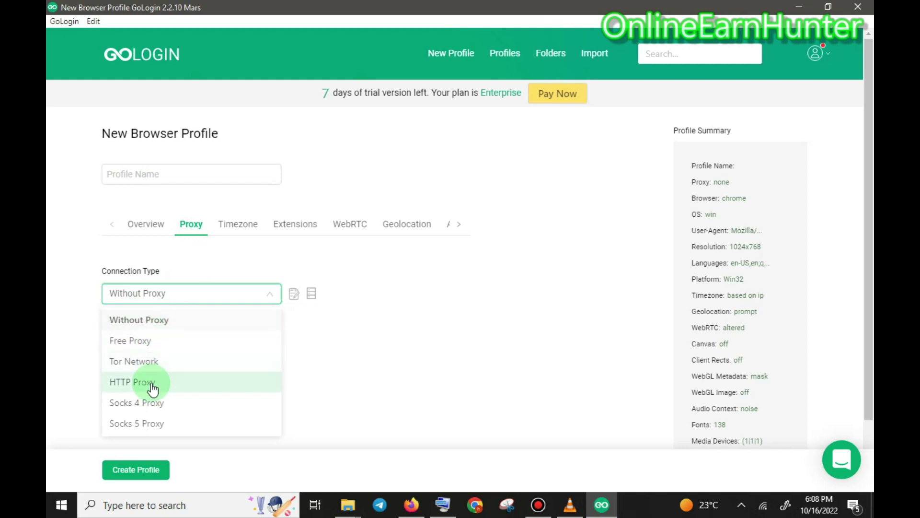
pyautogui.click(155, 424)
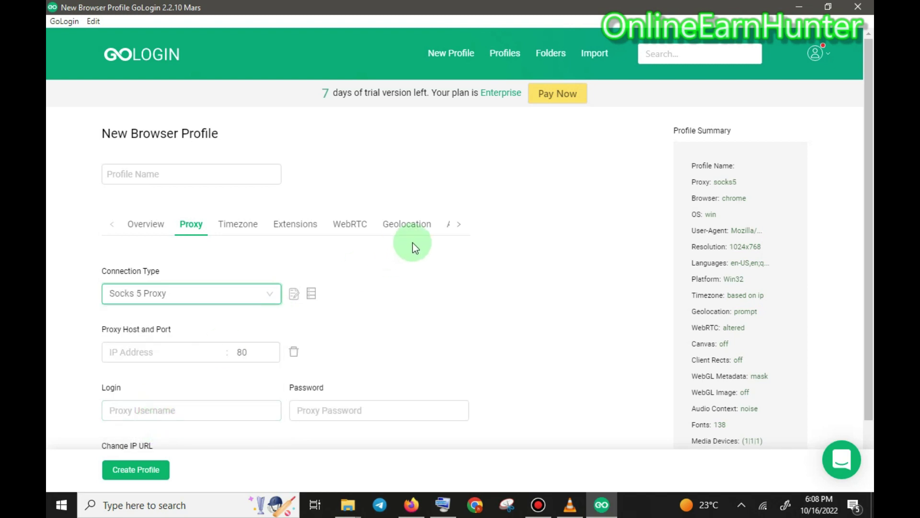
# Name the new browser profile Onlineearnhunter using the On-Screen Keyboard, with the profile's Overview settings showing.
pyautogui.click(151, 225)
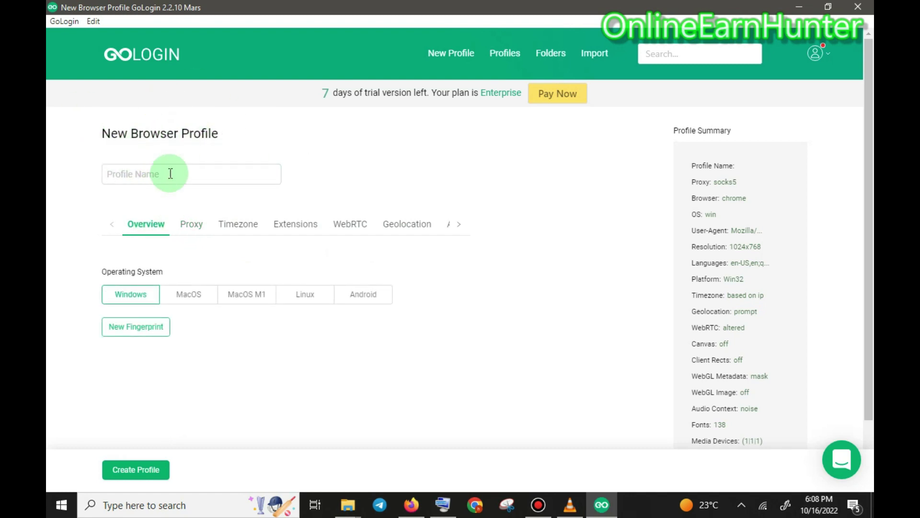
pyautogui.click(137, 170)
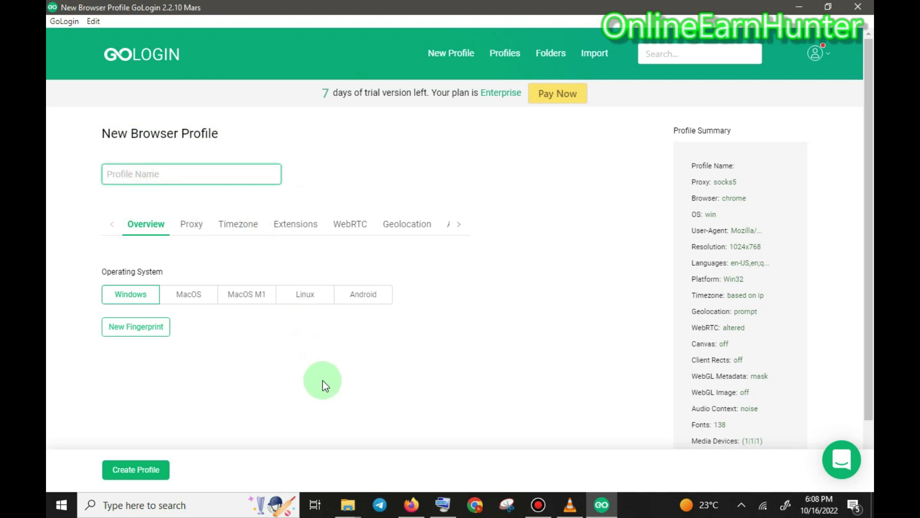
pyautogui.click(443, 504)
pyautogui.click(123, 176)
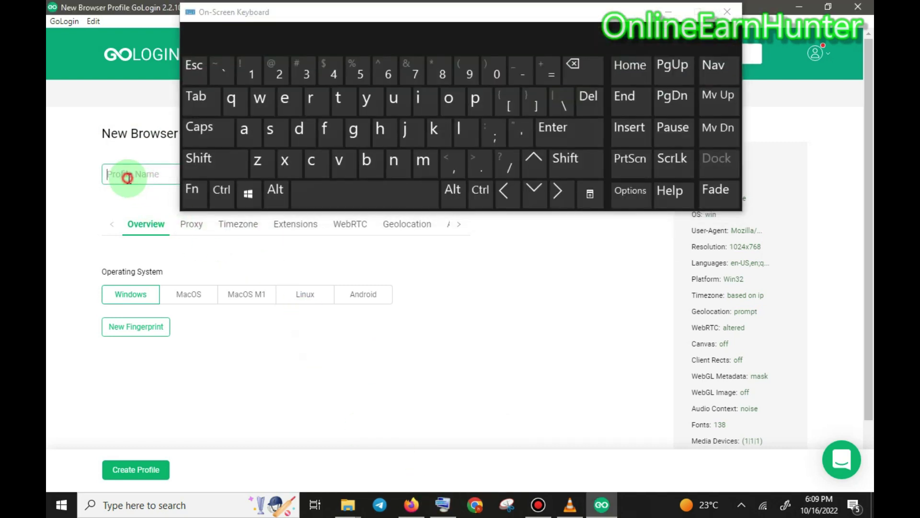
pyautogui.click(226, 125)
pyautogui.click(450, 102)
pyautogui.click(211, 128)
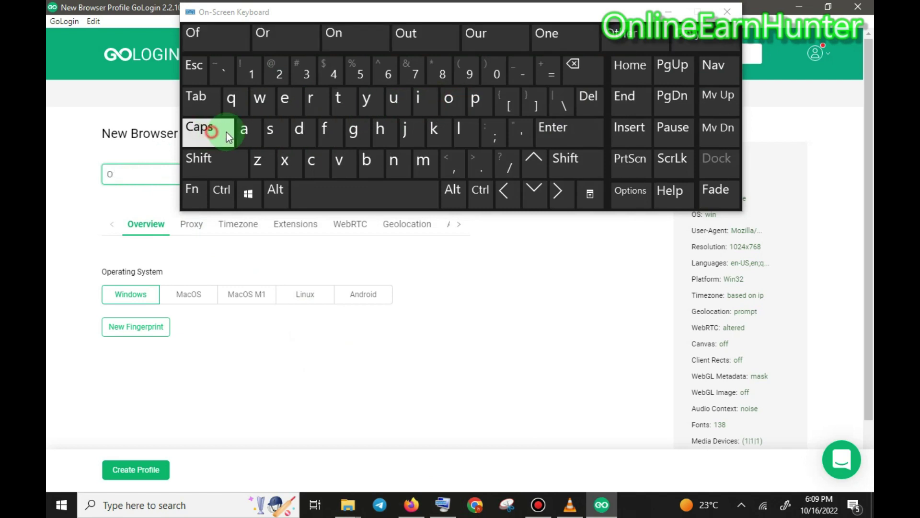
pyautogui.click(390, 160)
pyautogui.click(418, 98)
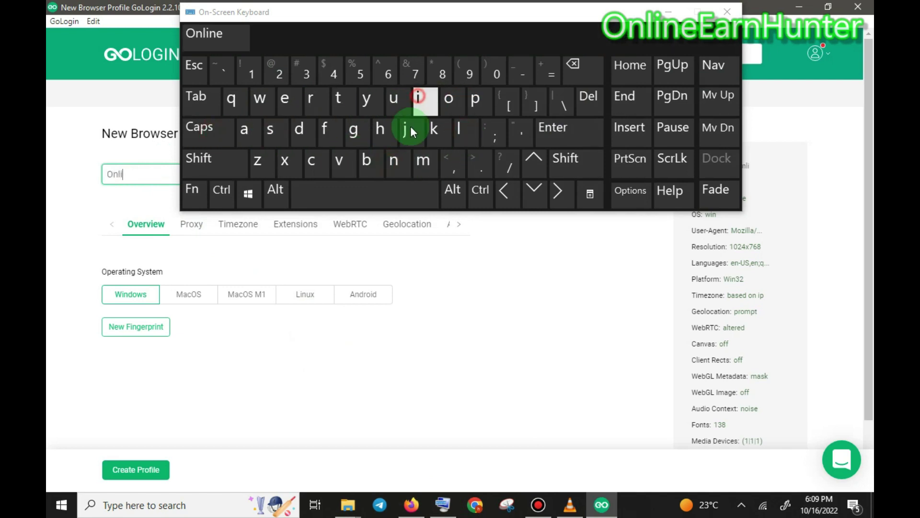
pyautogui.click(394, 160)
pyautogui.click(286, 101)
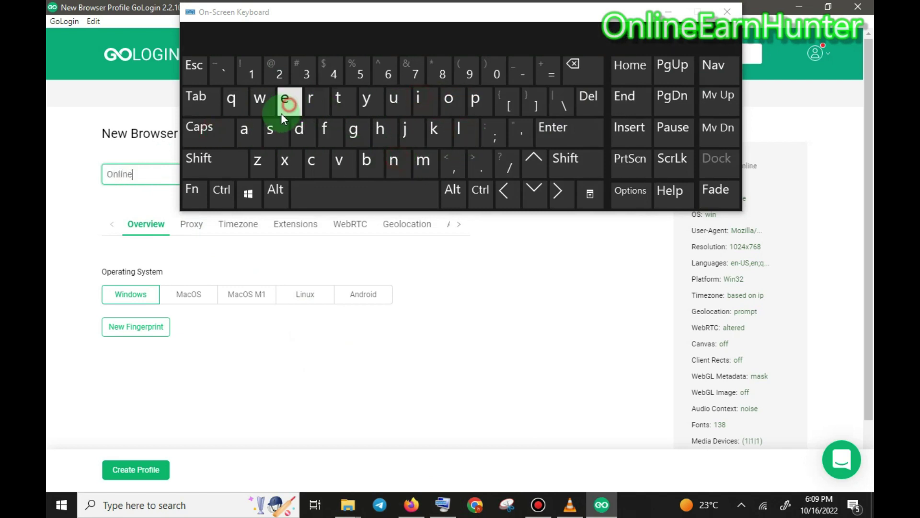
pyautogui.click(251, 128)
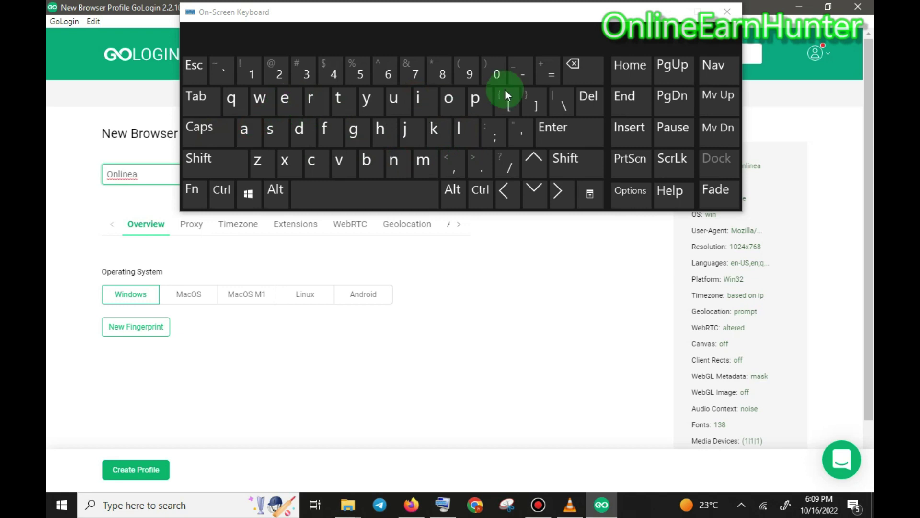
pyautogui.click(573, 67)
pyautogui.click(290, 98)
pyautogui.click(245, 129)
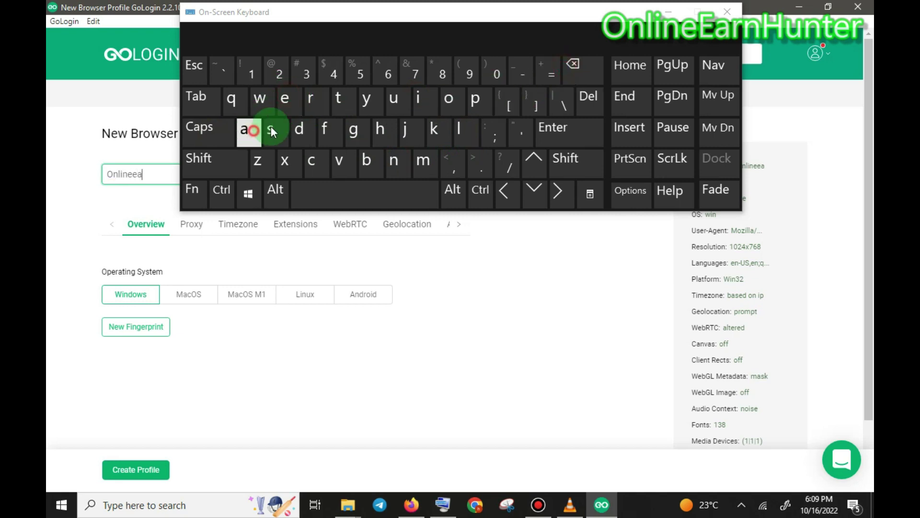
pyautogui.click(311, 99)
pyautogui.click(394, 159)
pyautogui.click(389, 140)
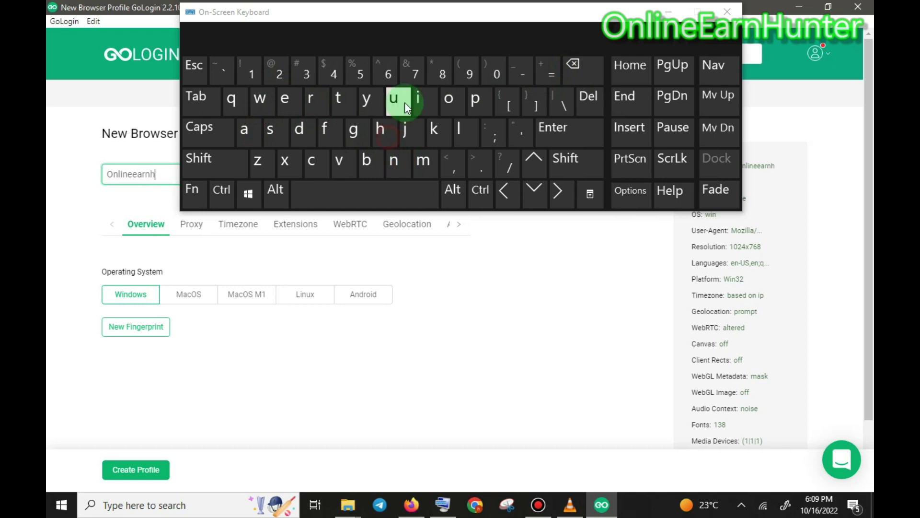
pyautogui.click(403, 102)
pyautogui.click(394, 160)
pyautogui.click(345, 103)
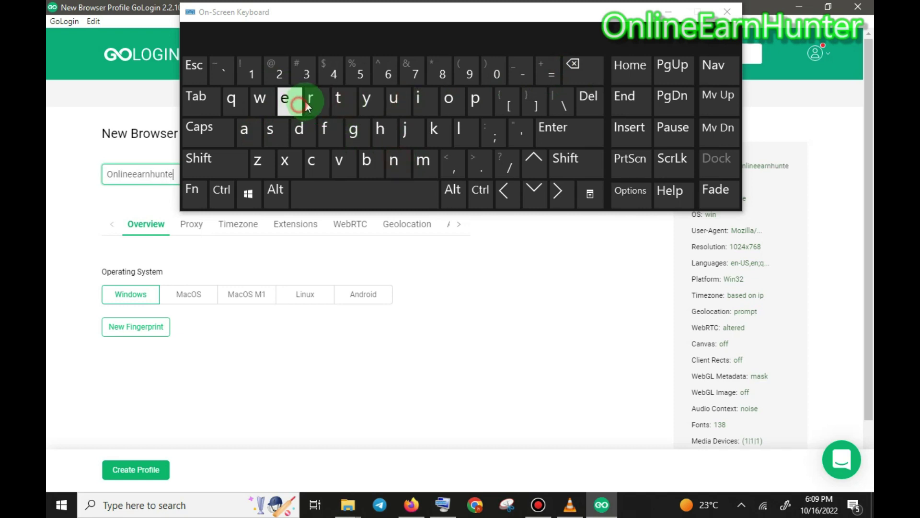
pyautogui.click(310, 99)
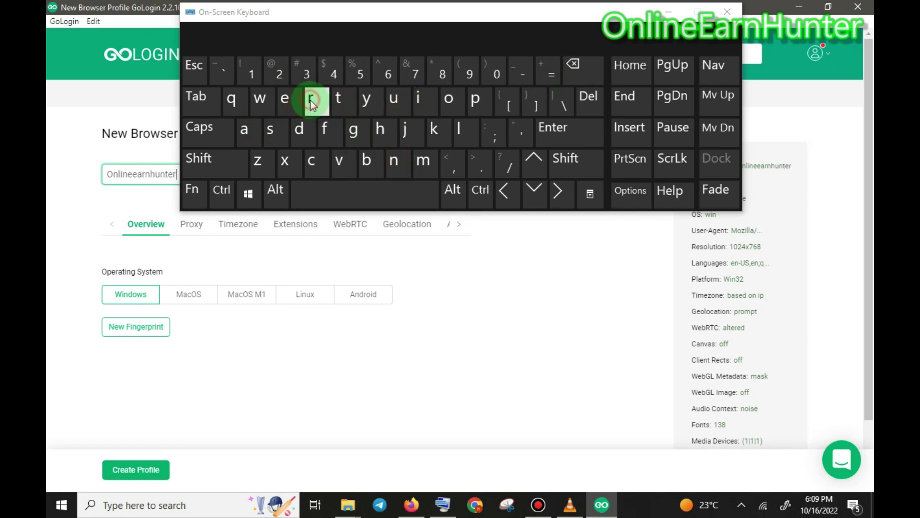
pyautogui.click(664, 15)
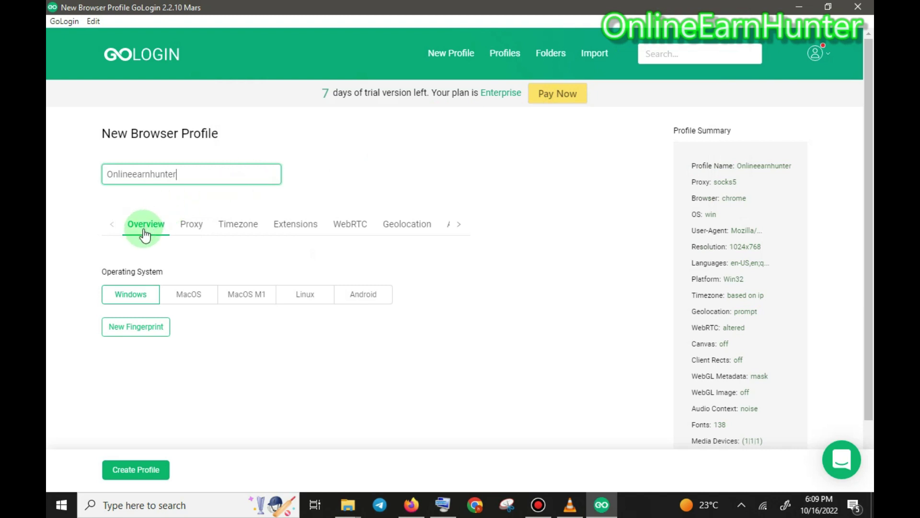
# Generate a new fingerprint for the Windows operating system a few times and create the Onlineearnhunter profile.
pyautogui.click(141, 295)
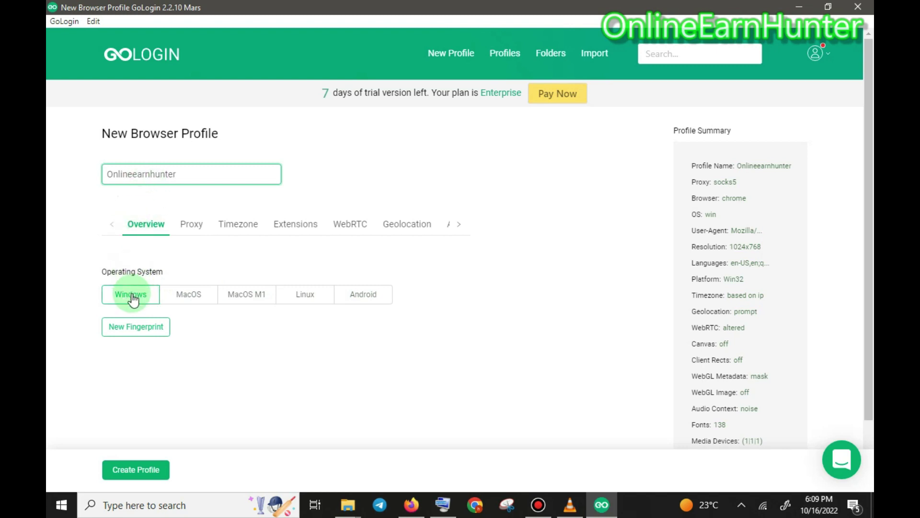
pyautogui.click(135, 337)
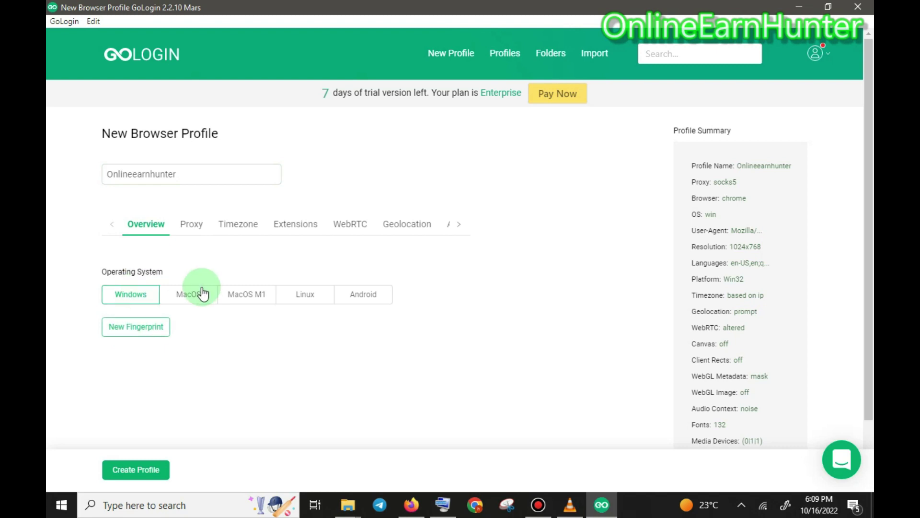
pyautogui.click(145, 331)
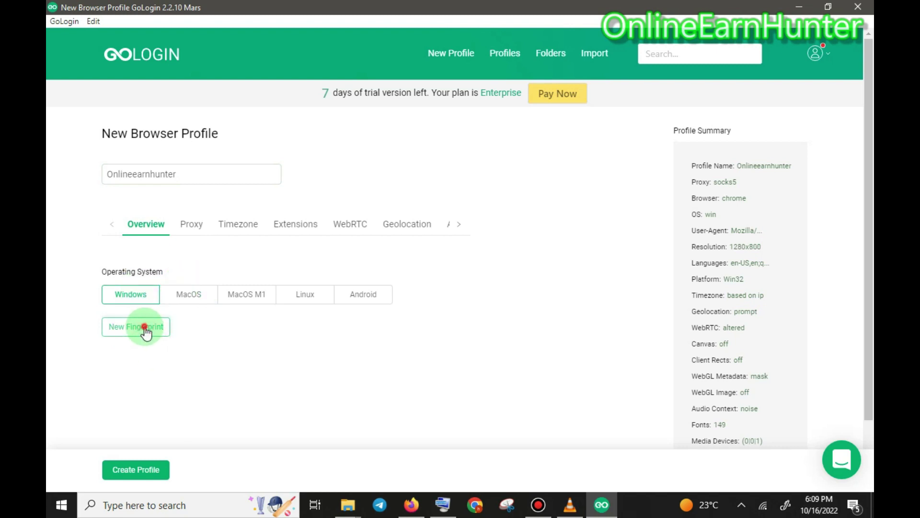
pyautogui.click(145, 331)
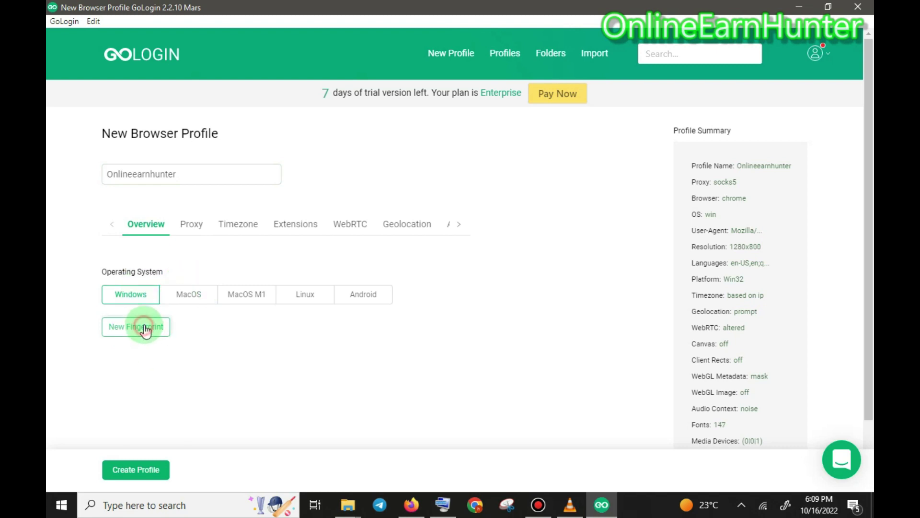
pyautogui.click(127, 472)
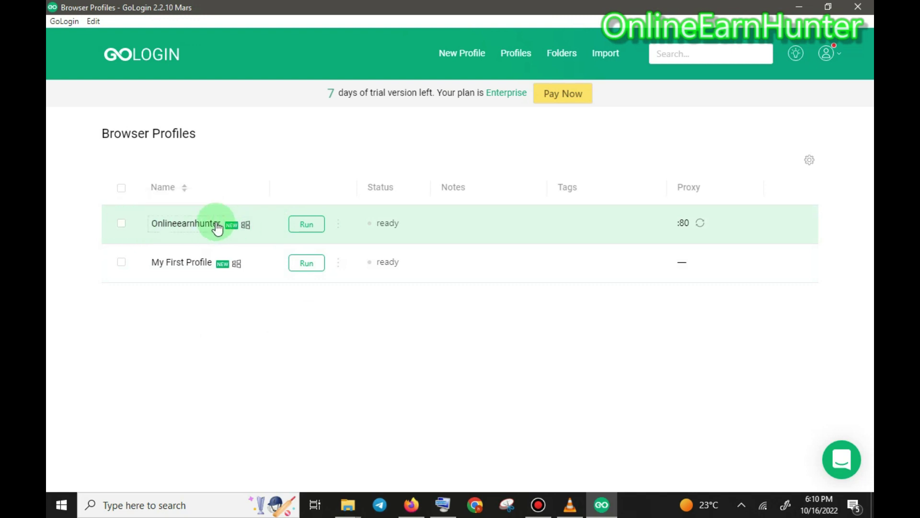
# View the Onlineearnhunter profile's quick settings, including proxy, language, geolocation and fingerprint, and close them again.
pyautogui.click(185, 223)
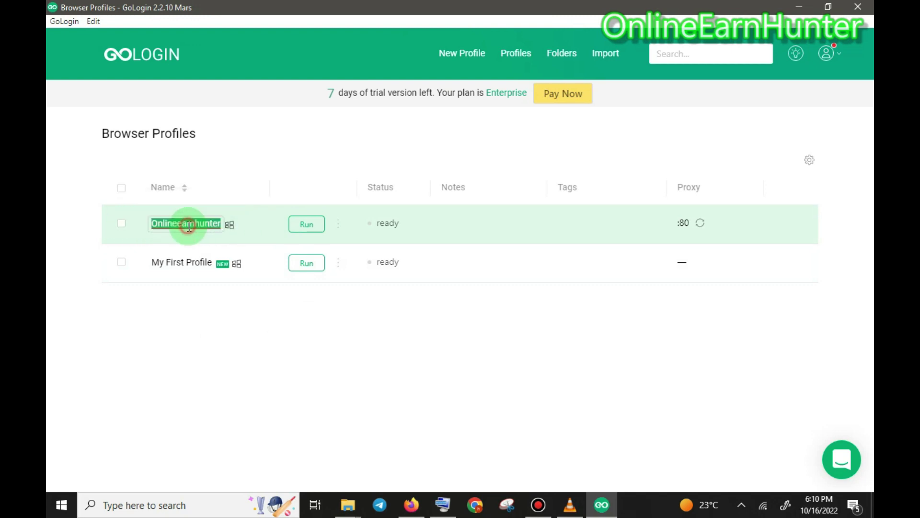
pyautogui.click(241, 227)
pyautogui.click(413, 226)
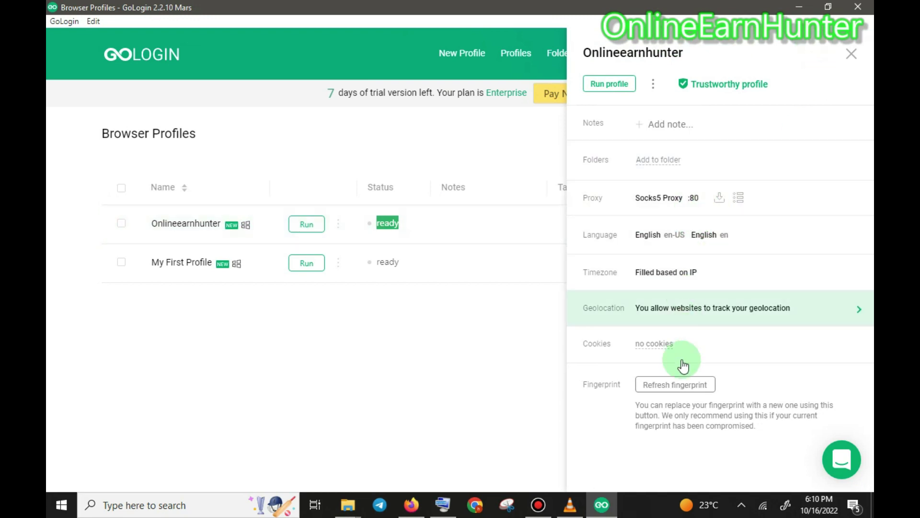
pyautogui.click(848, 61)
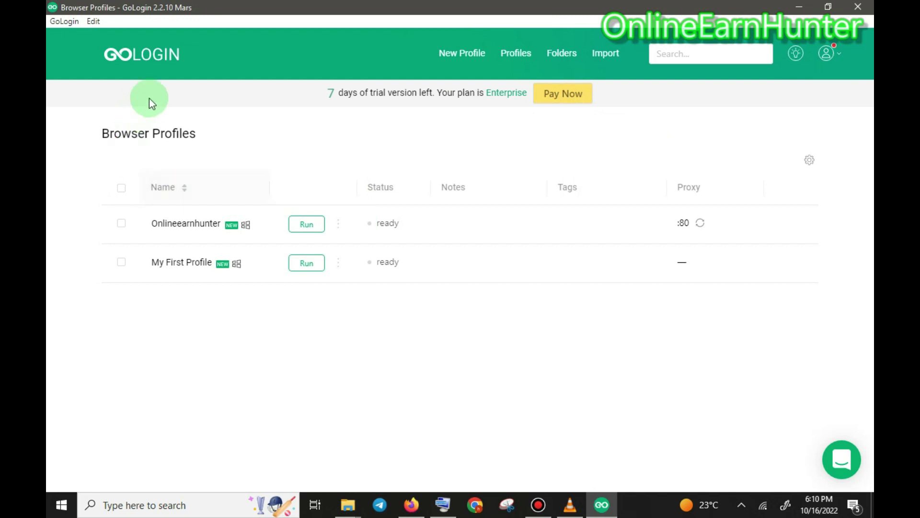
# Start another new browser profile and generate a new fingerprint for the Windows operating system.
pyautogui.click(475, 58)
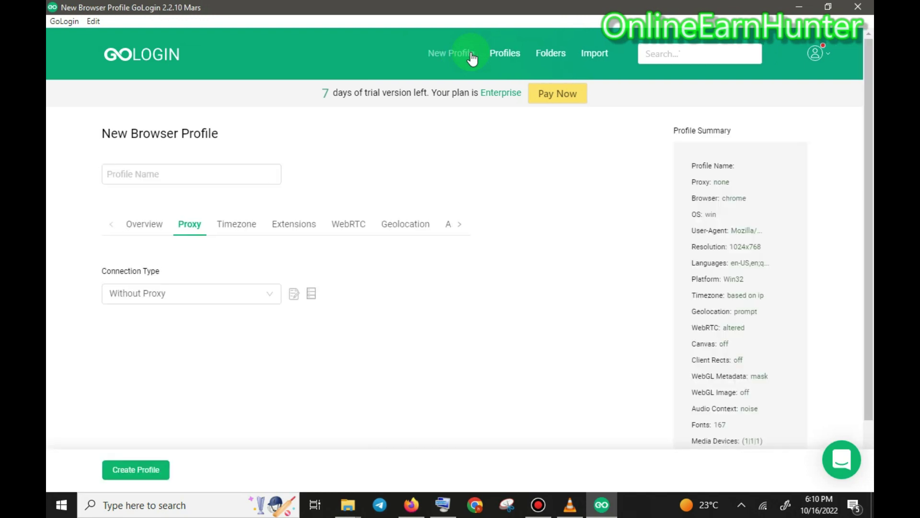
pyautogui.click(144, 236)
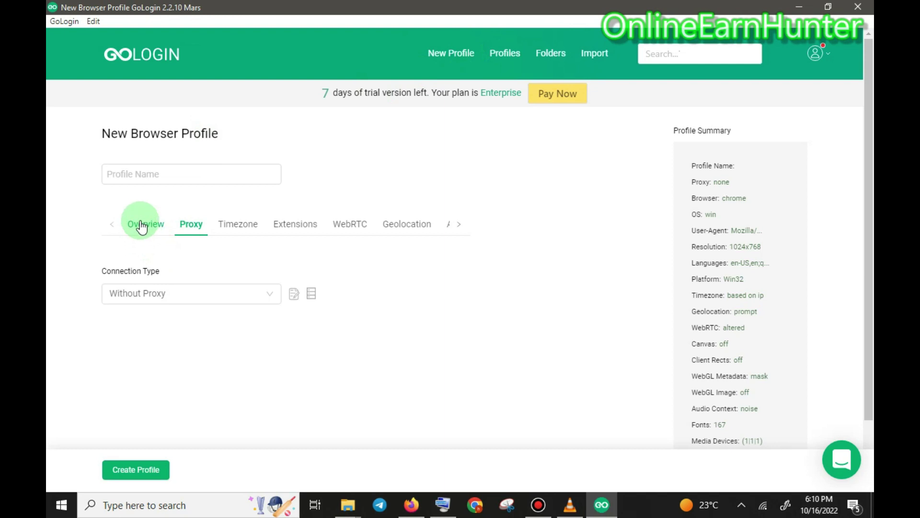
pyautogui.click(141, 225)
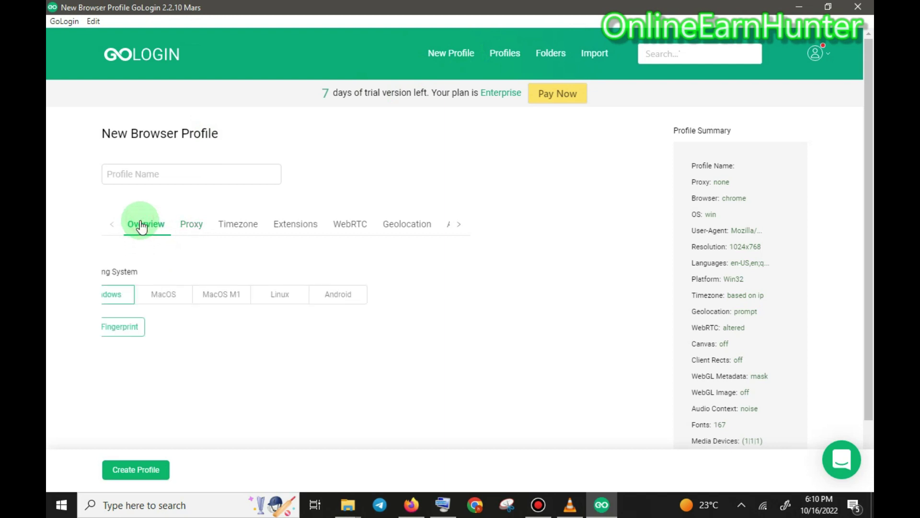
pyautogui.click(139, 332)
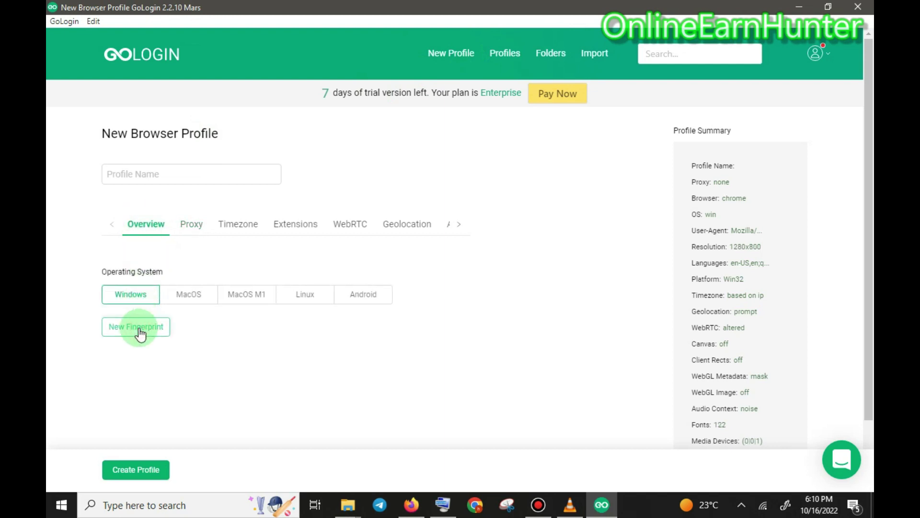
# Look through the new profile's Proxy, Timezone, Extensions, WebRTC and Geolocation settings.
pyautogui.click(186, 228)
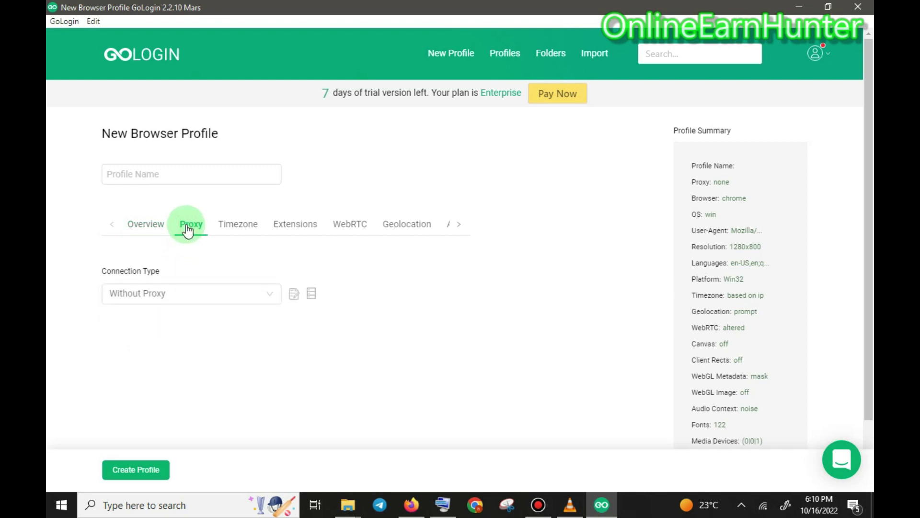
pyautogui.click(234, 230)
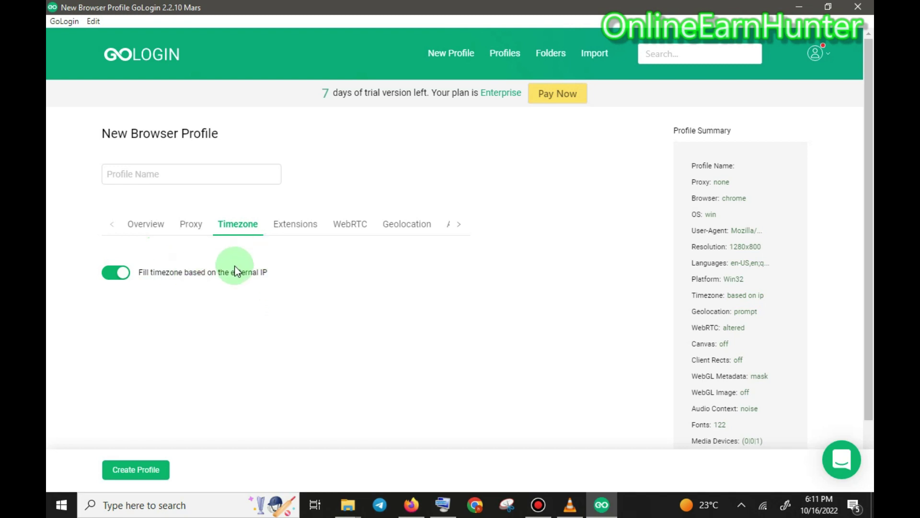
pyautogui.click(288, 231)
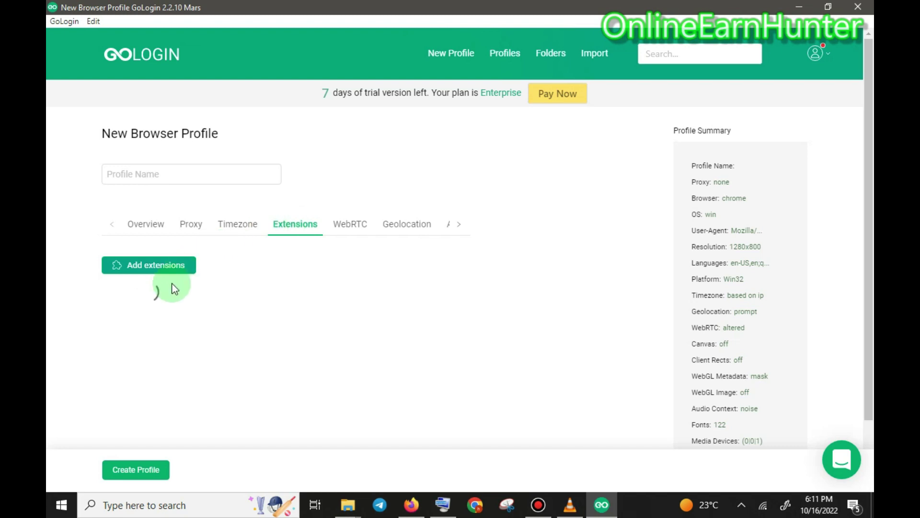
pyautogui.click(349, 232)
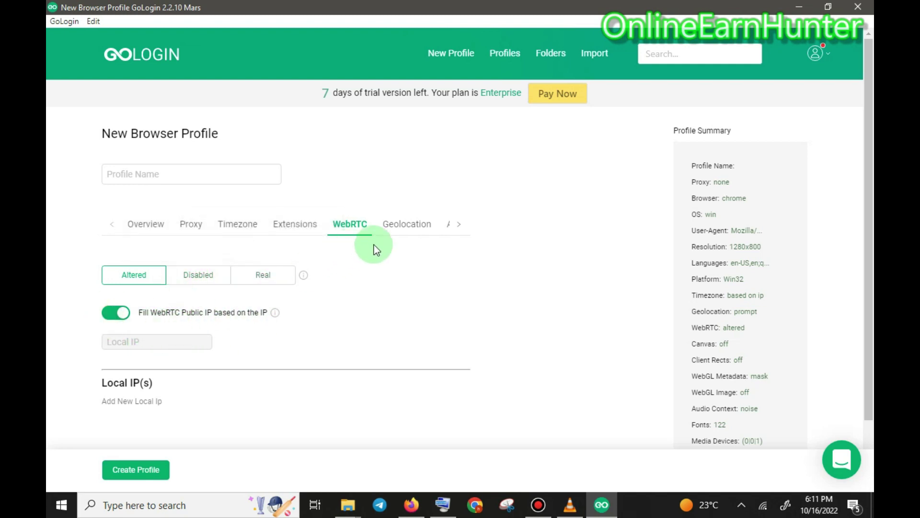
pyautogui.click(393, 234)
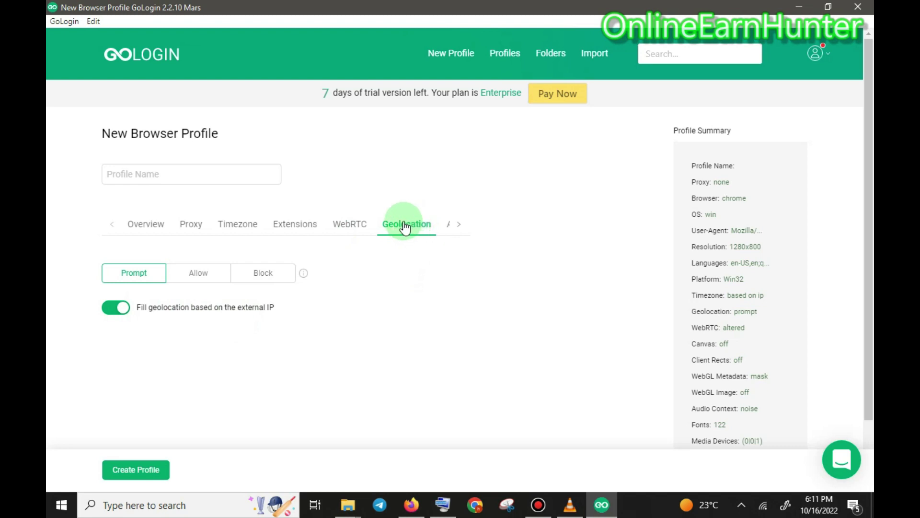
# Set the new profile's proxy connection type to Socks 5 Proxy and bring all its proxy fields into view.
pyautogui.click(185, 230)
pyautogui.click(176, 300)
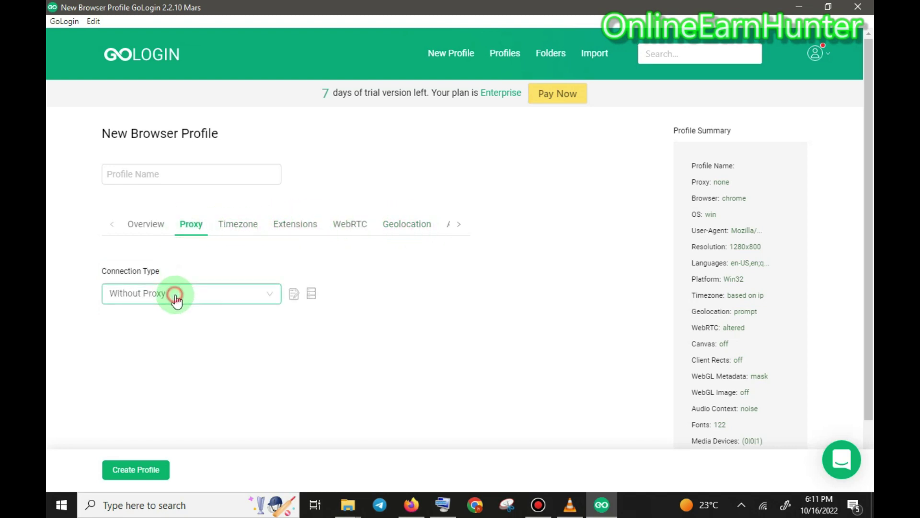
pyautogui.click(158, 424)
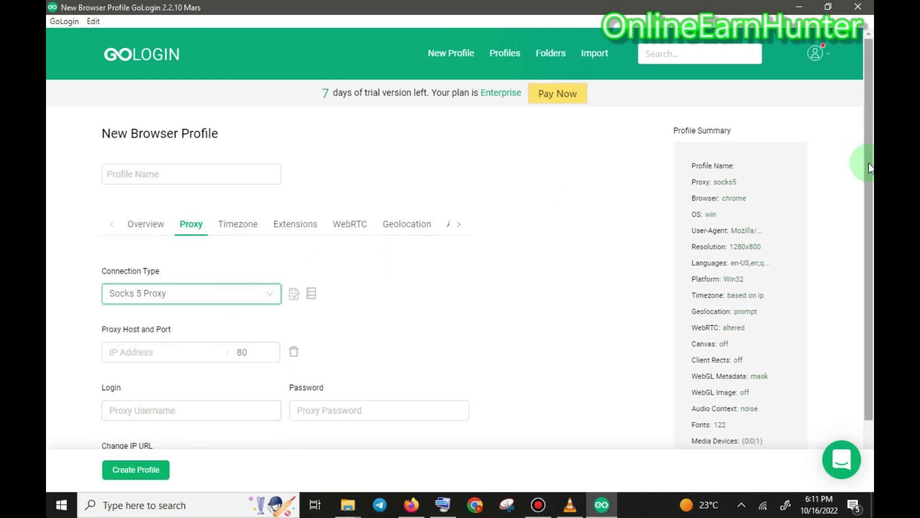
pyautogui.moveTo(869, 164); pyautogui.dragTo(871, 235)
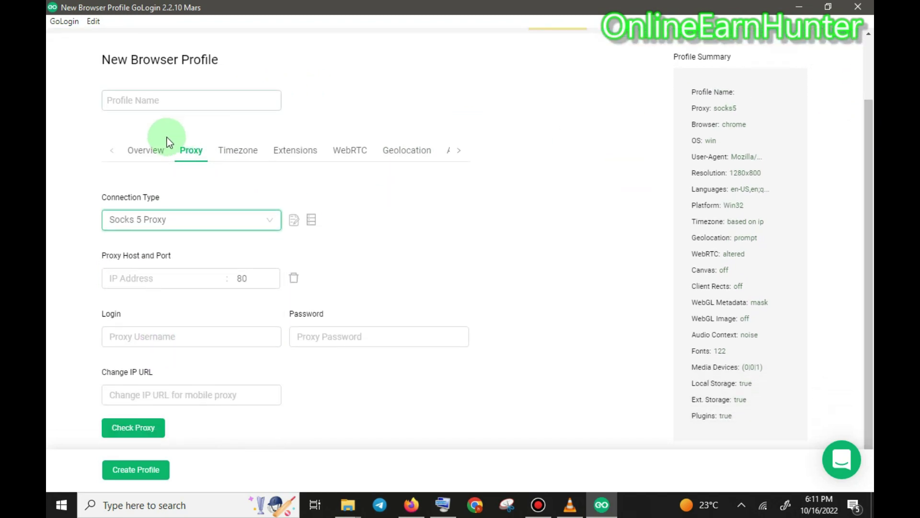
# Try the MacOS, MacOS M1, Linux and Android operating systems, then return the profile to Windows and generate a new fingerprint.
pyautogui.click(143, 150)
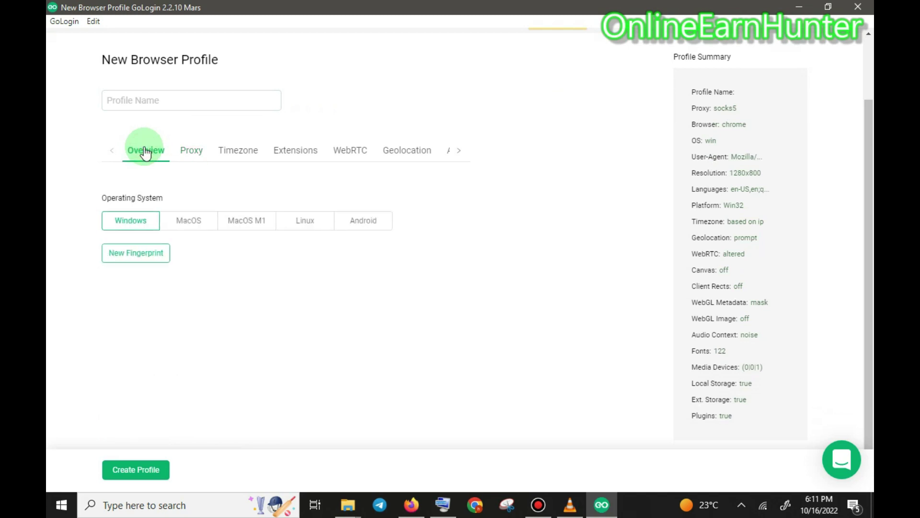
pyautogui.click(186, 223)
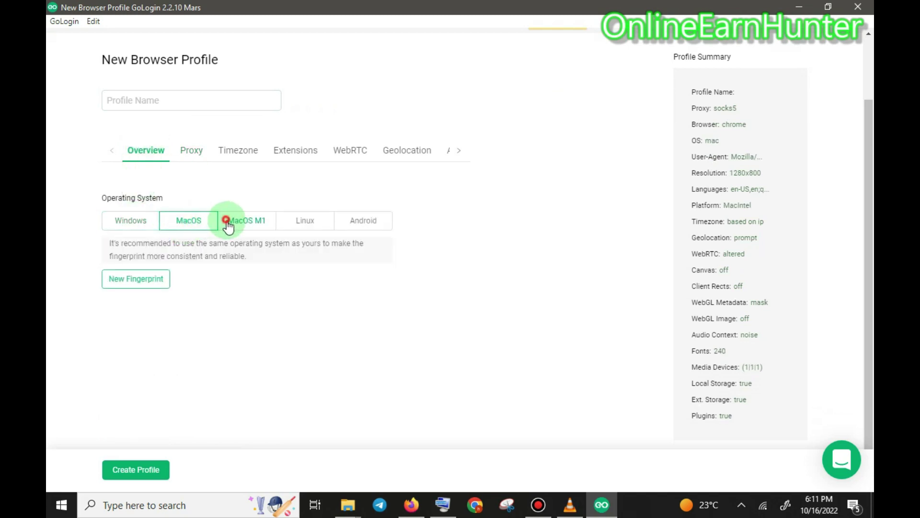
pyautogui.click(228, 223)
pyautogui.click(305, 224)
pyautogui.click(349, 221)
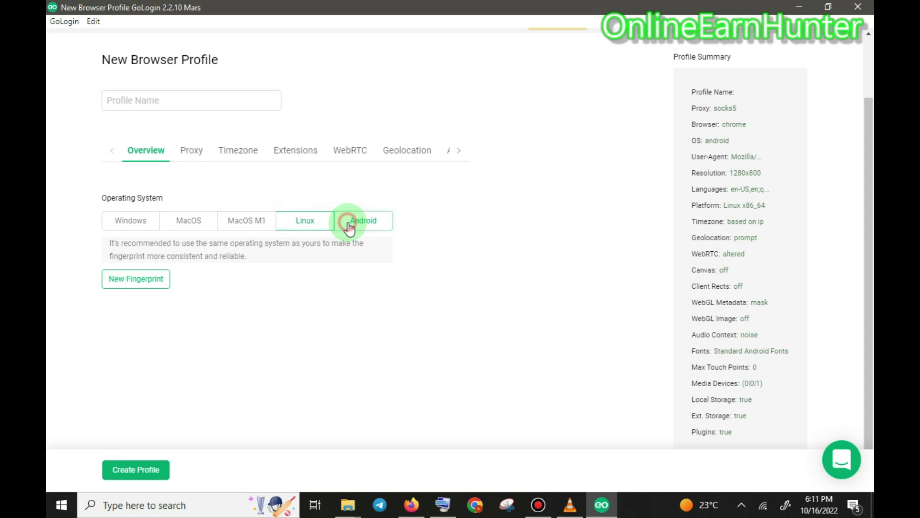
pyautogui.click(145, 218)
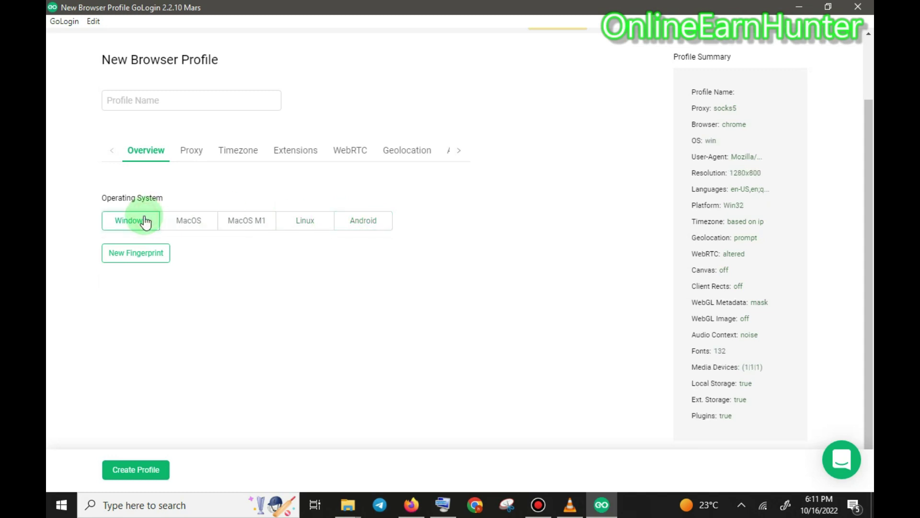
pyautogui.click(135, 253)
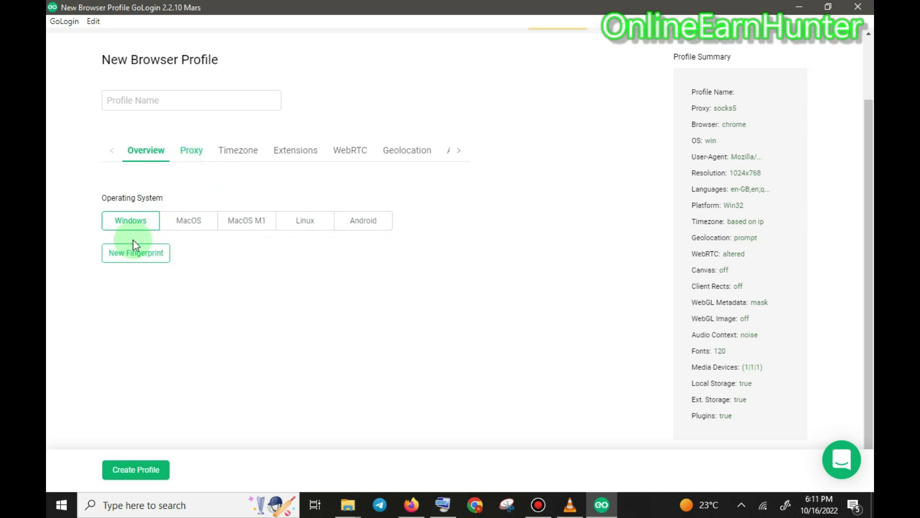
# Review the profile's proxy connection types and login fields, keeping Socks 5 Proxy selected.
pyautogui.click(192, 156)
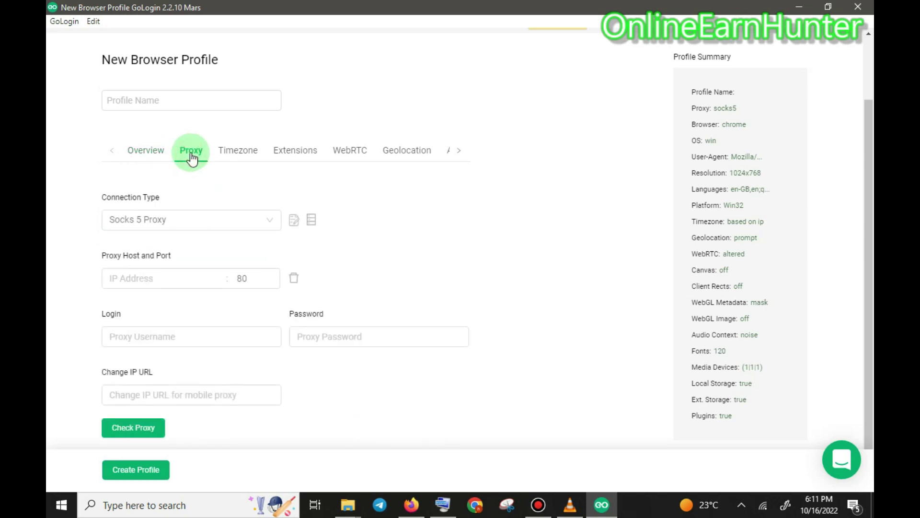
pyautogui.moveTo(863, 131)
pyautogui.mouseDown()
pyautogui.moveTo(867, 67)
pyautogui.moveTo(860, 136)
pyautogui.mouseUp()
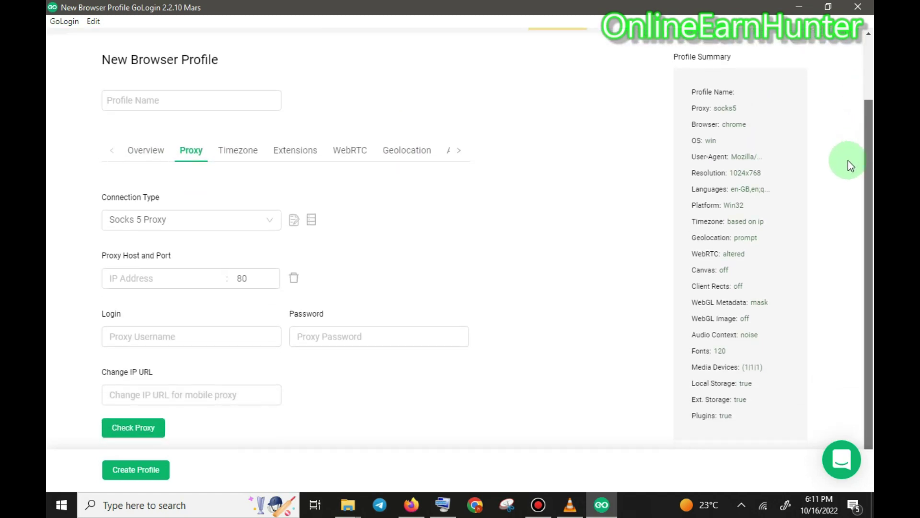
pyautogui.click(254, 194)
pyautogui.click(225, 222)
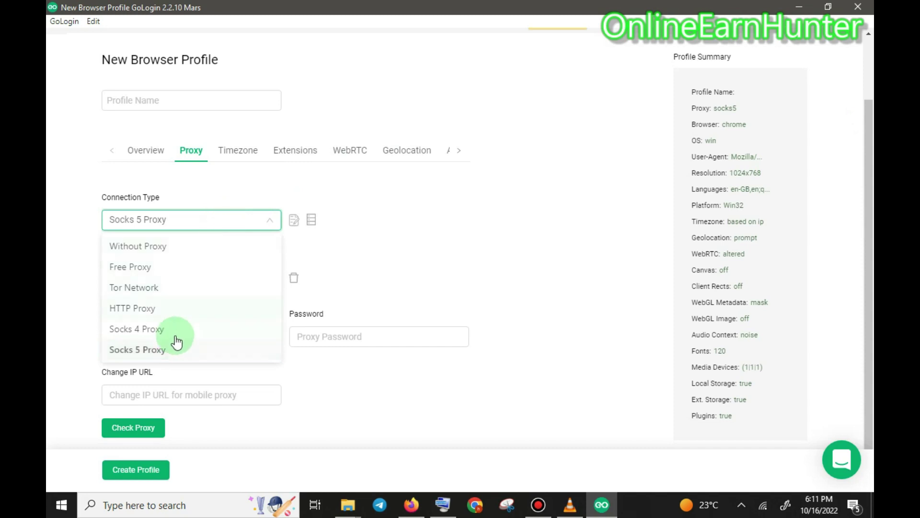
pyautogui.click(153, 351)
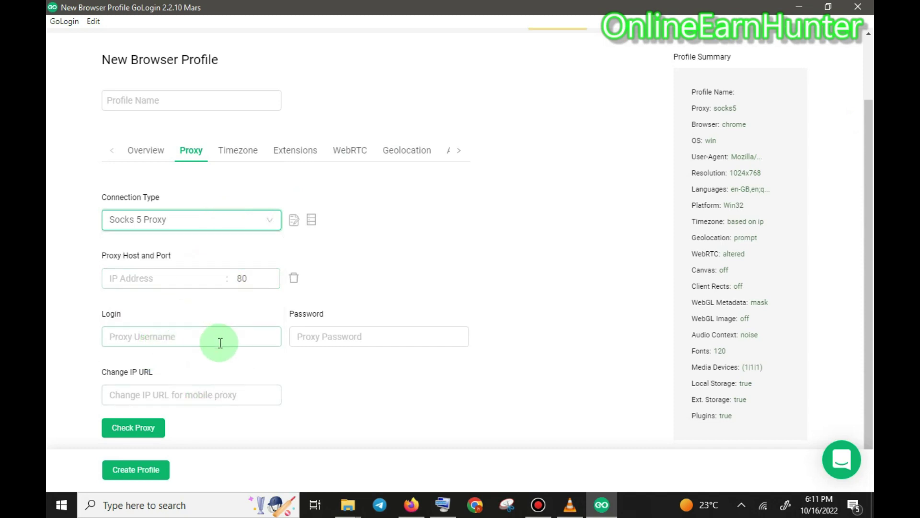
pyautogui.click(175, 395)
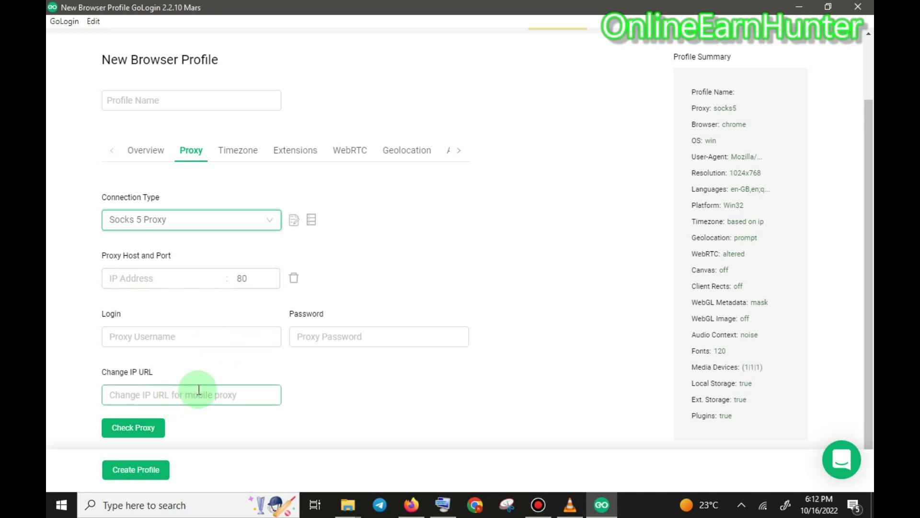
pyautogui.click(206, 340)
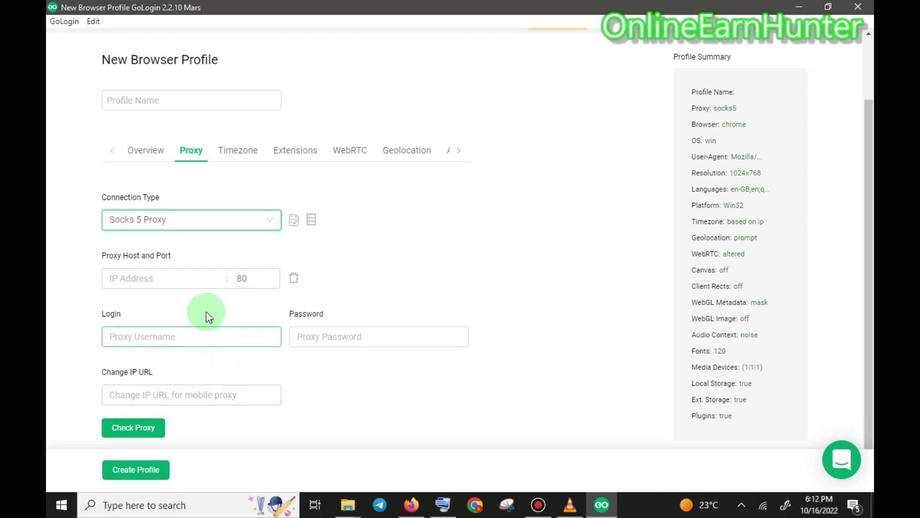
# Switch to Firefox, log in to iProxy with the prefilled credentials and copy the IP and port of the listed SOCKS proxy.
pyautogui.click(413, 509)
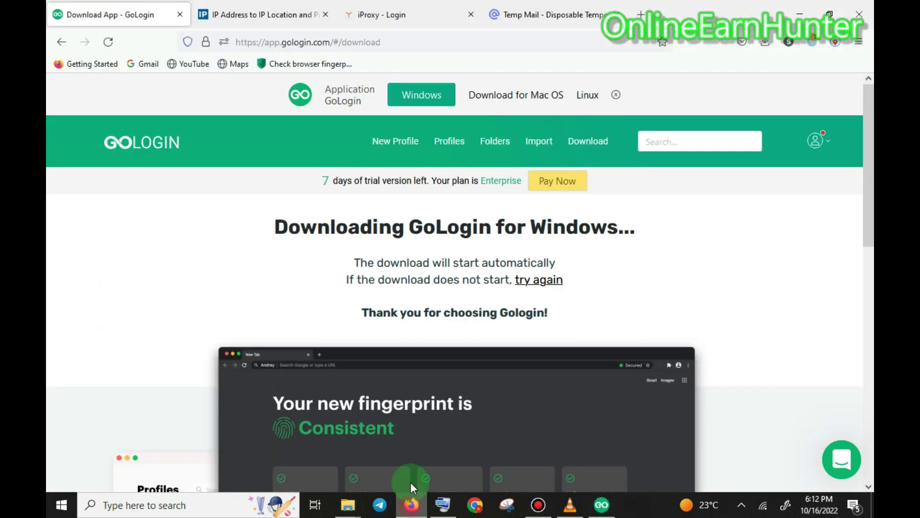
pyautogui.click(393, 9)
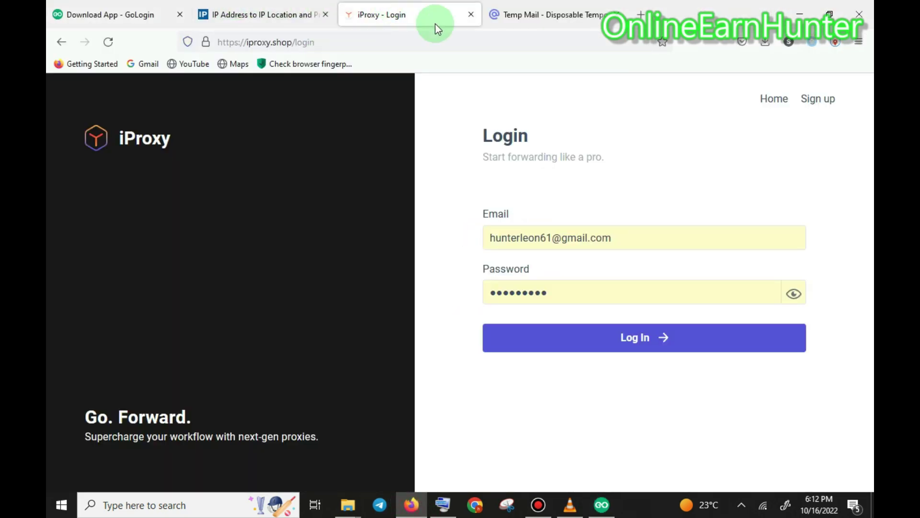
pyautogui.click(632, 338)
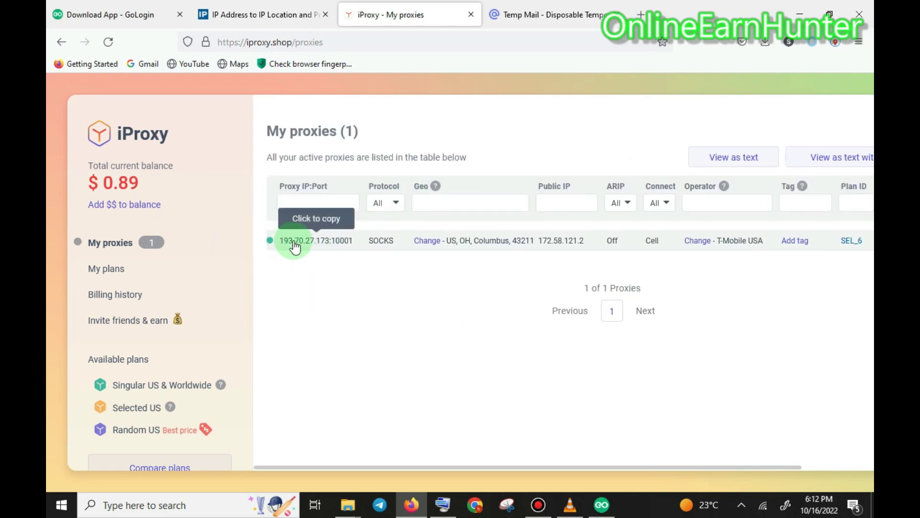
pyautogui.click(295, 244)
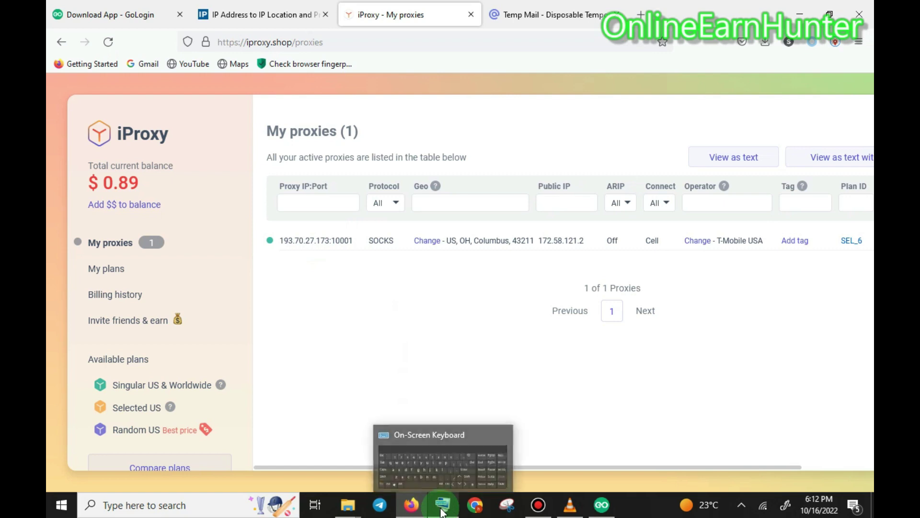
# Return to GoLogin and paste 193.70.27.173:10001 as the proxy's IP address using the On-Screen Keyboard.
pyautogui.click(604, 509)
pyautogui.click(136, 220)
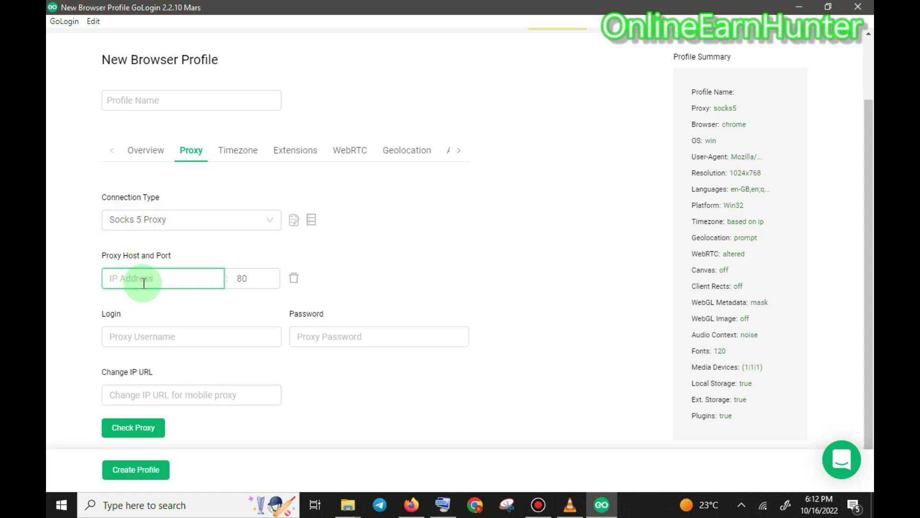
pyautogui.click(443, 504)
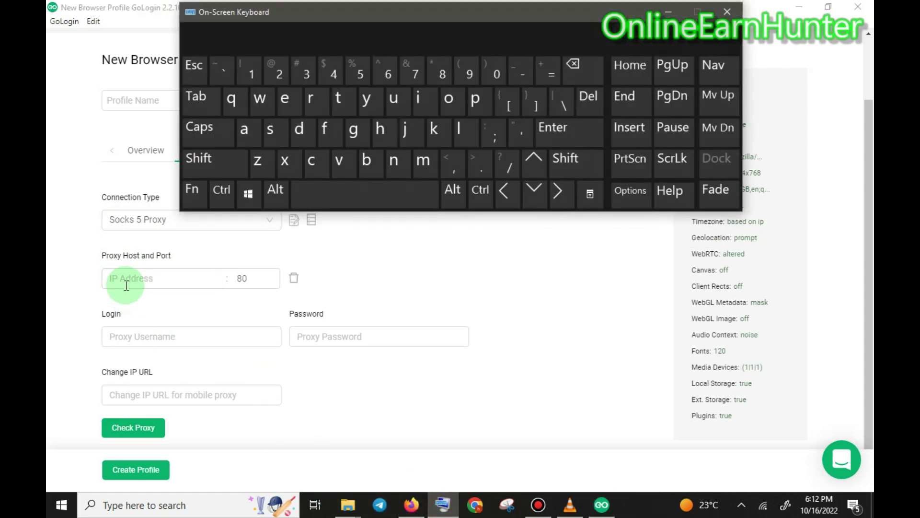
pyautogui.click(126, 283)
pyautogui.click(222, 191)
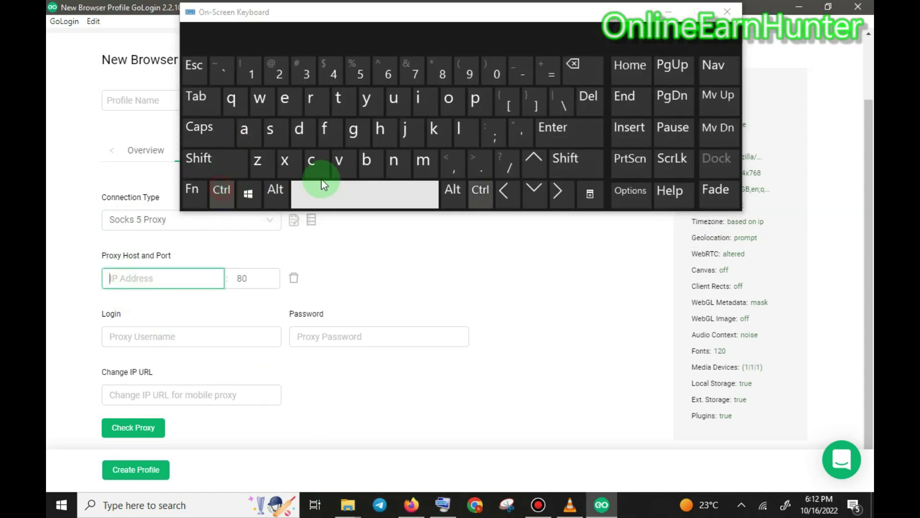
pyautogui.click(338, 162)
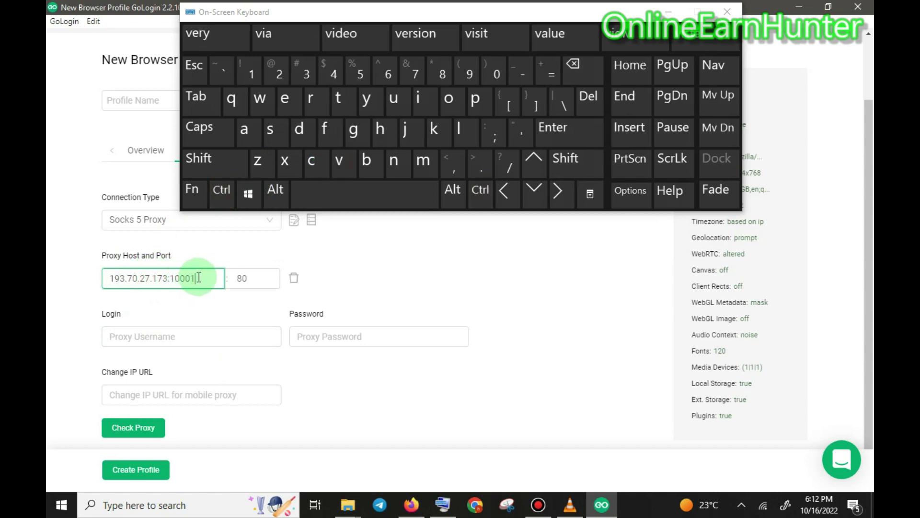
# Remove the :10001 suffix from the proxy host so that it contains only 193.70.27.173.
pyautogui.moveTo(198, 278); pyautogui.dragTo(175, 277)
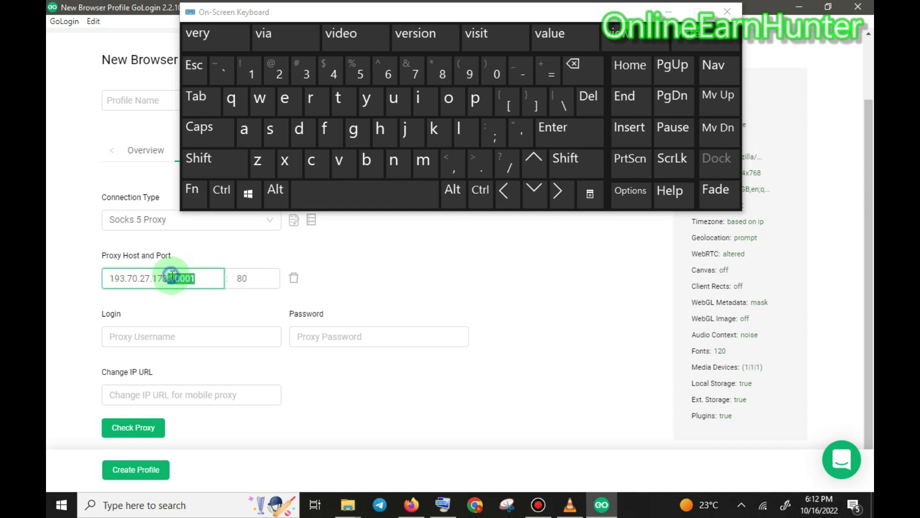
pyautogui.rightClick(207, 277)
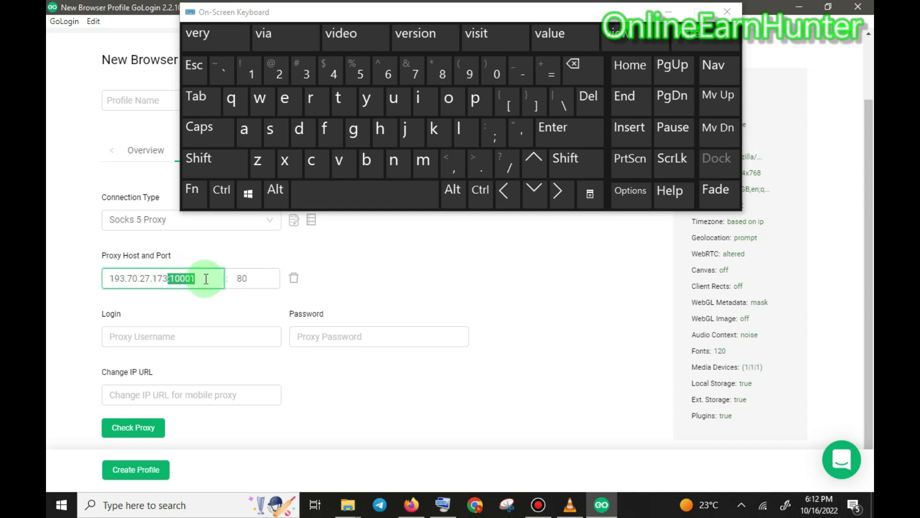
pyautogui.tripleClick(205, 278)
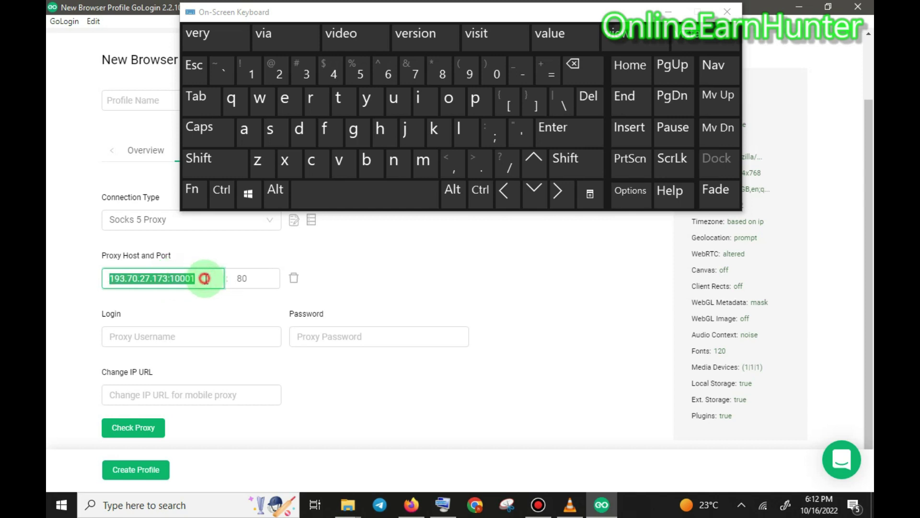
pyautogui.click(239, 276)
pyautogui.click(191, 277)
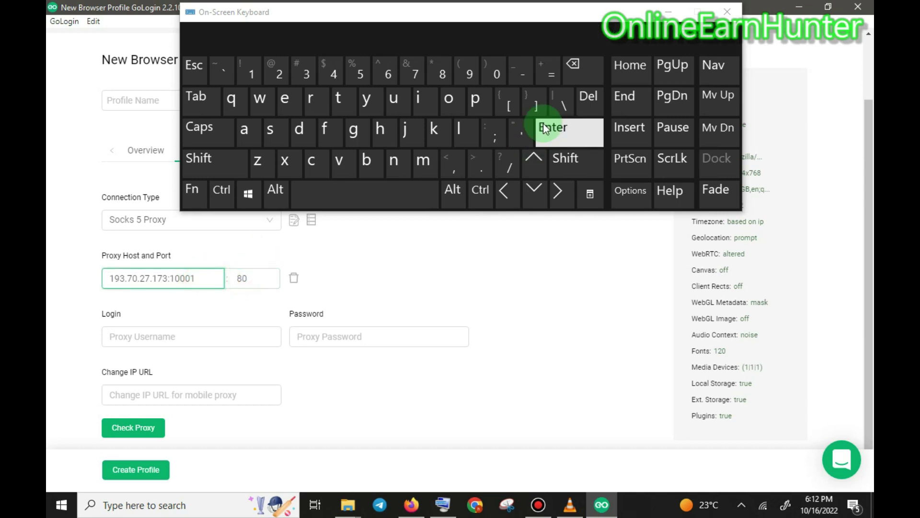
pyautogui.click(574, 66)
pyautogui.click(574, 66)
pyautogui.click(574, 66)
pyautogui.click(574, 66)
pyautogui.click(574, 66)
pyautogui.click(574, 66)
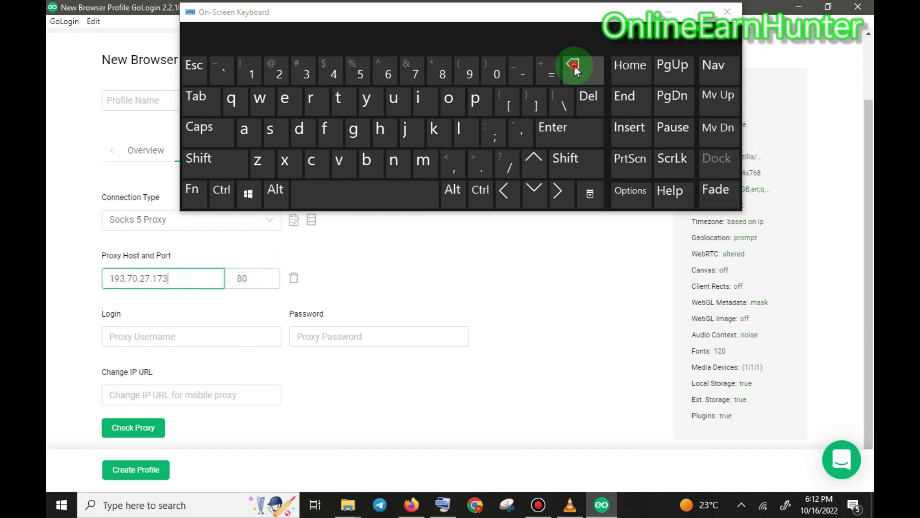
# Replace the proxy port with 10001 and close the On-Screen Keyboard.
pyautogui.click(246, 276)
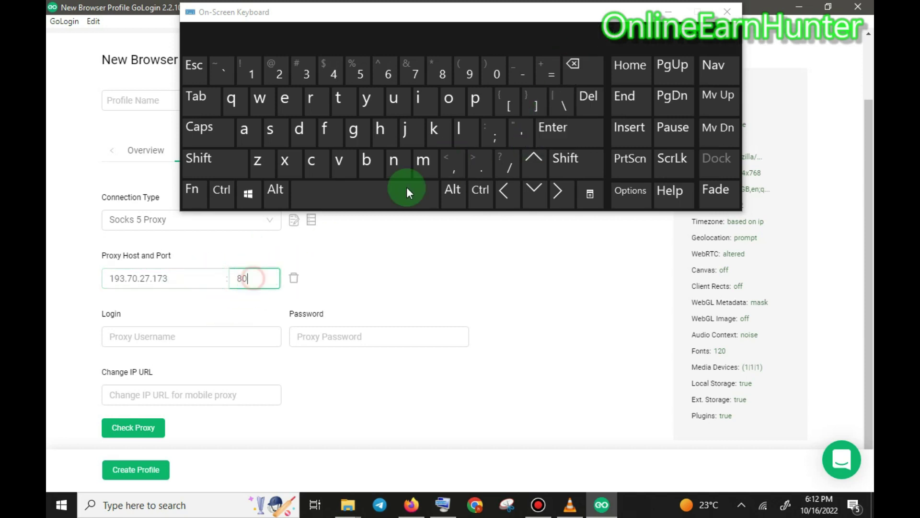
pyautogui.click(574, 84)
pyautogui.click(574, 84)
pyautogui.click(220, 68)
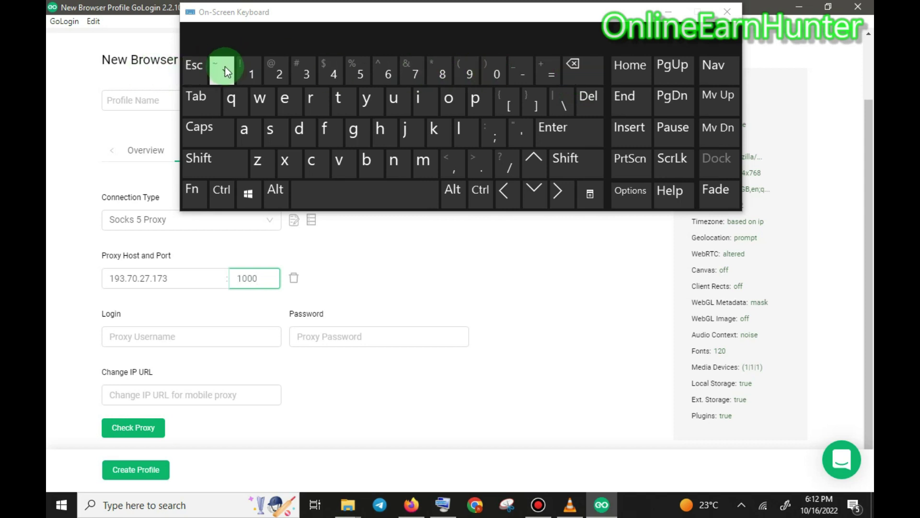
pyautogui.click(403, 257)
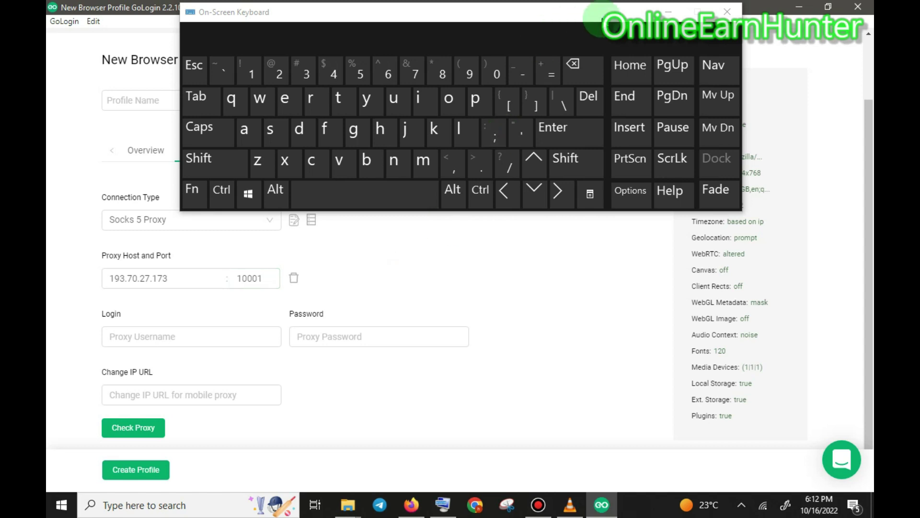
pyautogui.click(727, 11)
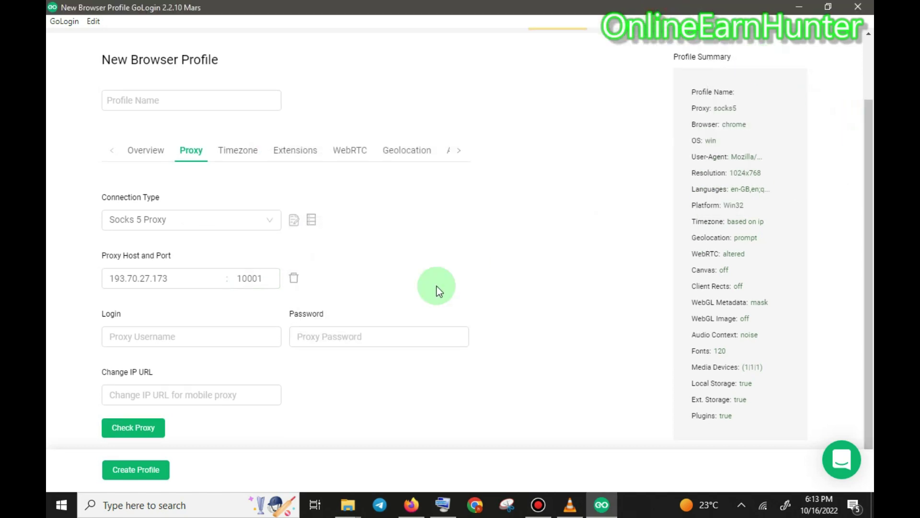
# Name the new browser profile Onlineearnhunter using the On-Screen Keyboard, leaving the proxy login and password empty.
pyautogui.click(177, 336)
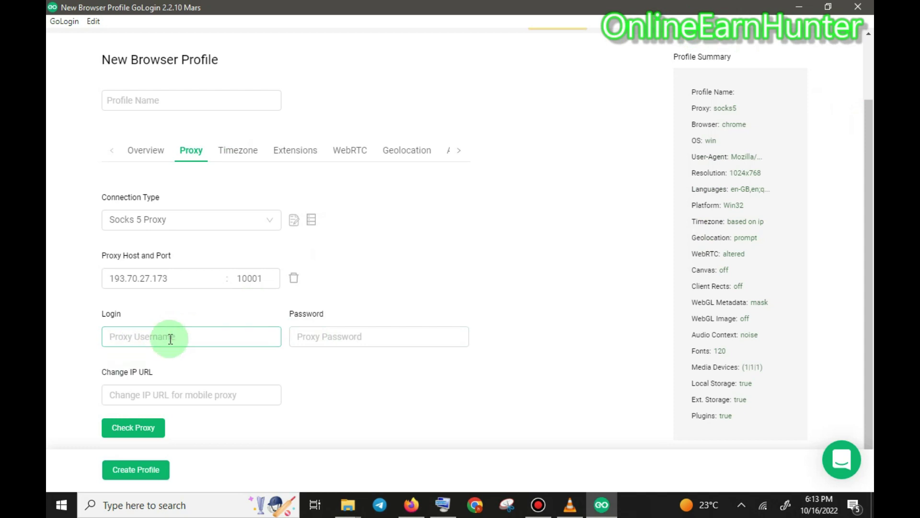
pyautogui.click(335, 318)
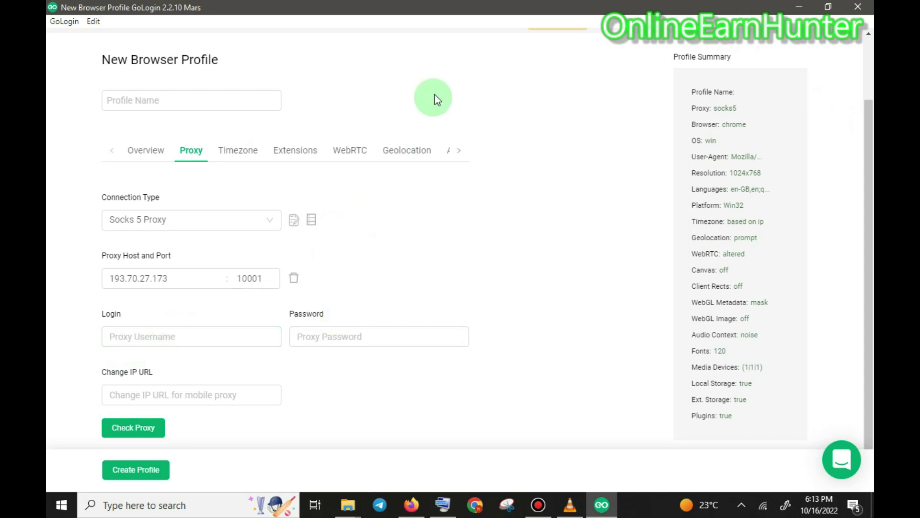
pyautogui.click(152, 100)
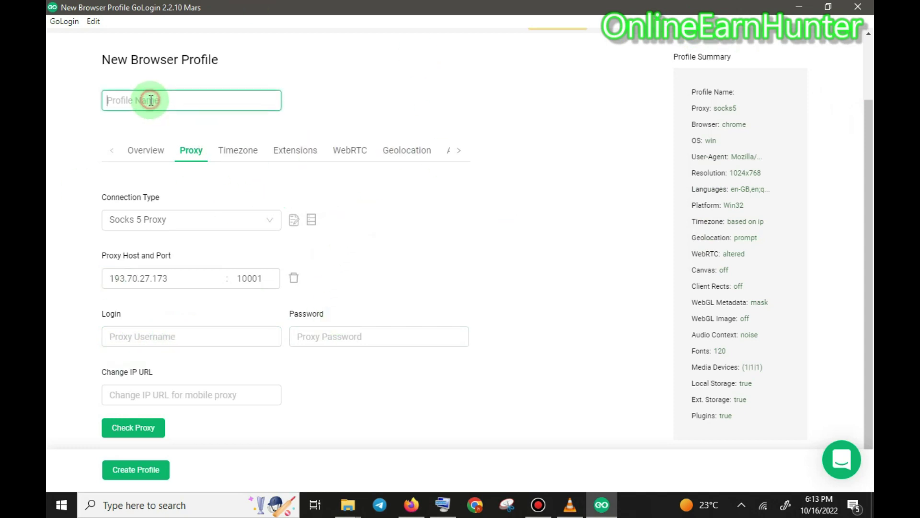
pyautogui.click(443, 505)
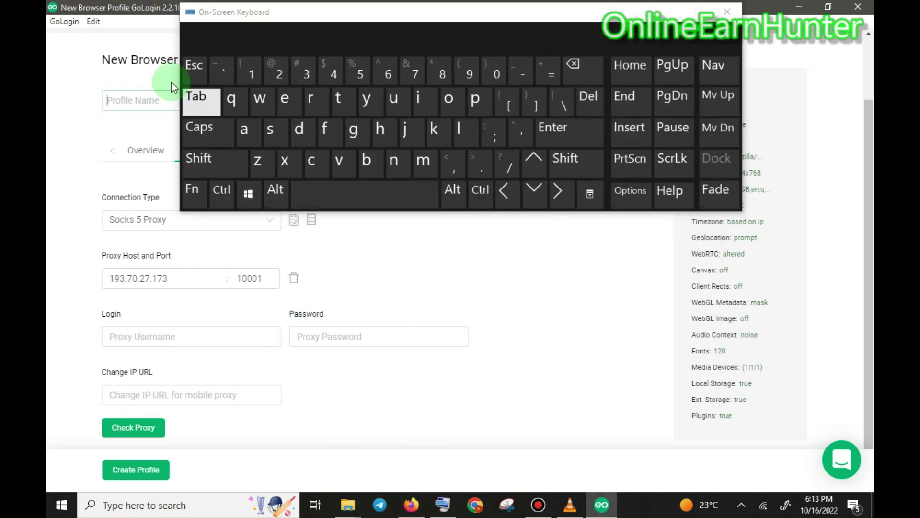
pyautogui.click(116, 102)
pyautogui.click(196, 130)
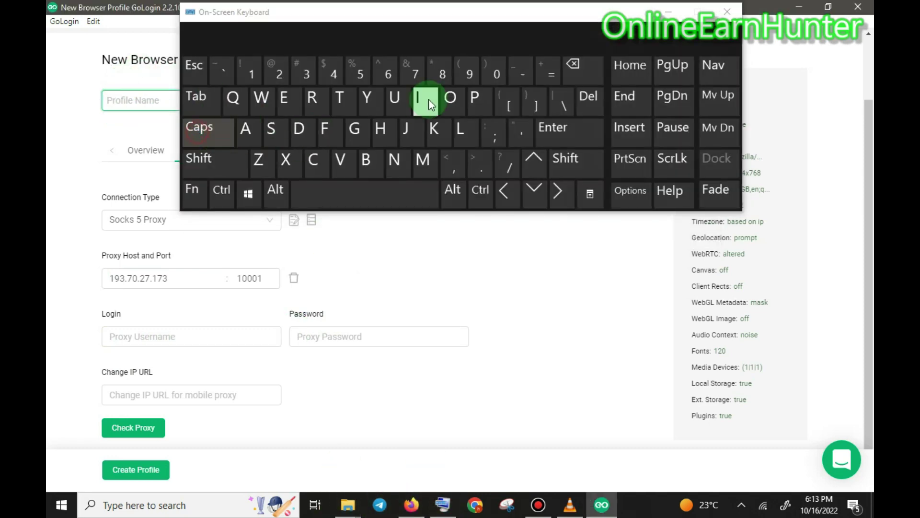
pyautogui.click(448, 98)
pyautogui.click(199, 133)
pyautogui.click(394, 161)
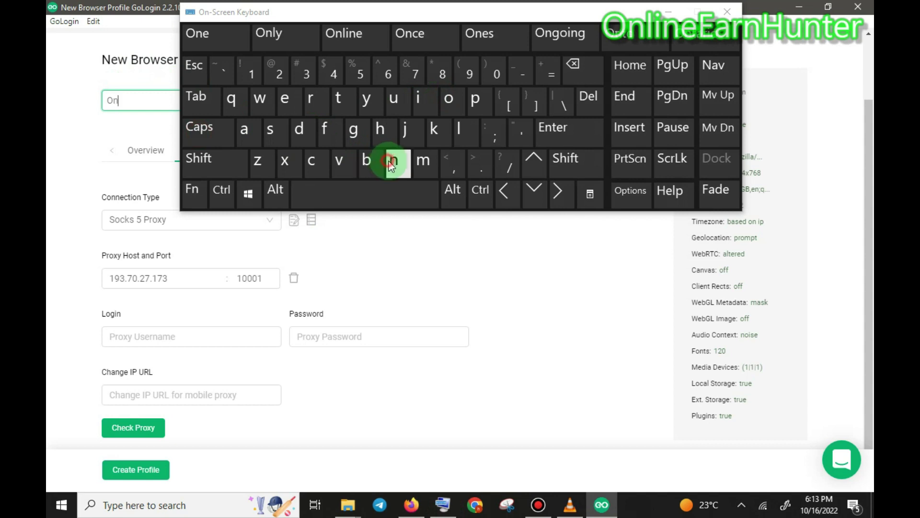
pyautogui.click(458, 128)
pyautogui.click(425, 101)
pyautogui.click(396, 160)
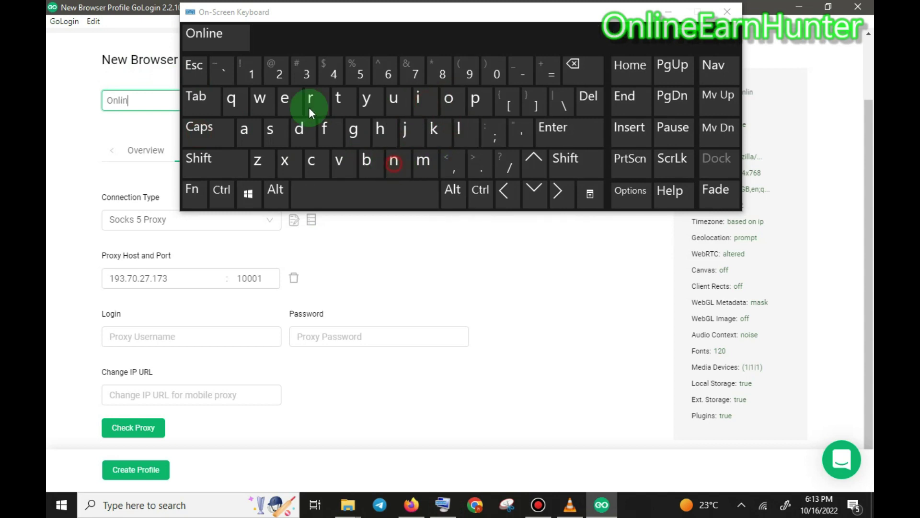
pyautogui.click(286, 101)
pyautogui.click(286, 100)
pyautogui.click(245, 130)
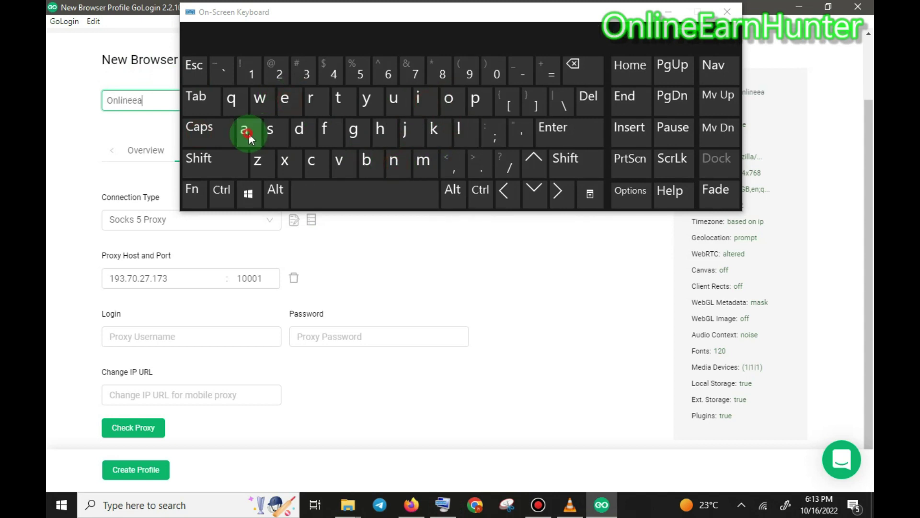
pyautogui.click(312, 101)
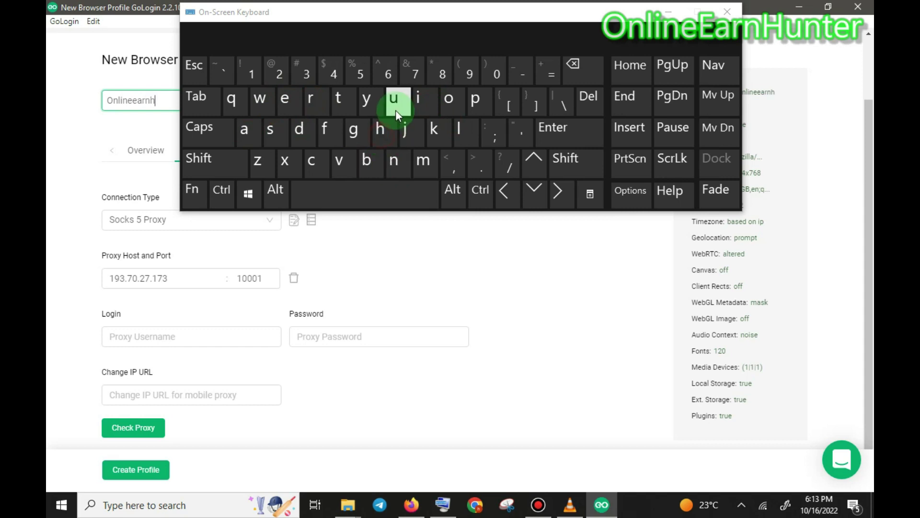
pyautogui.click(398, 161)
pyautogui.click(341, 99)
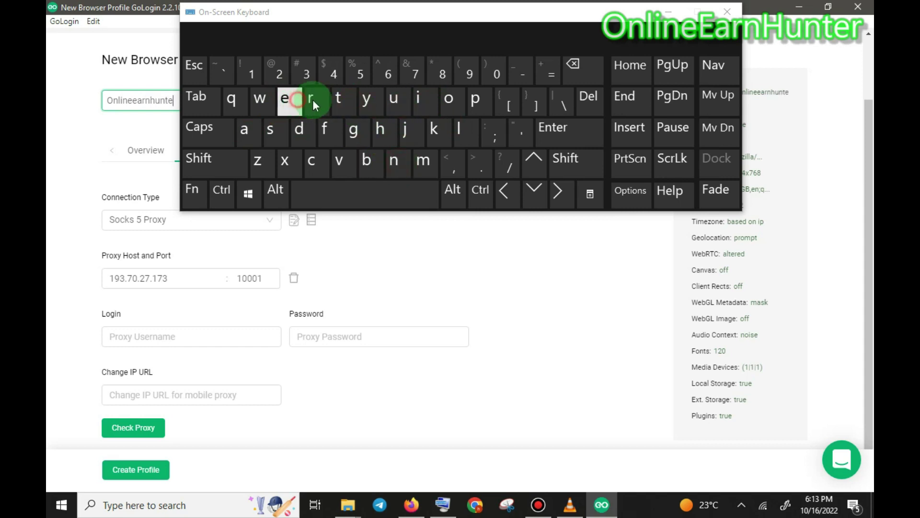
pyautogui.click(313, 101)
pyautogui.click(727, 12)
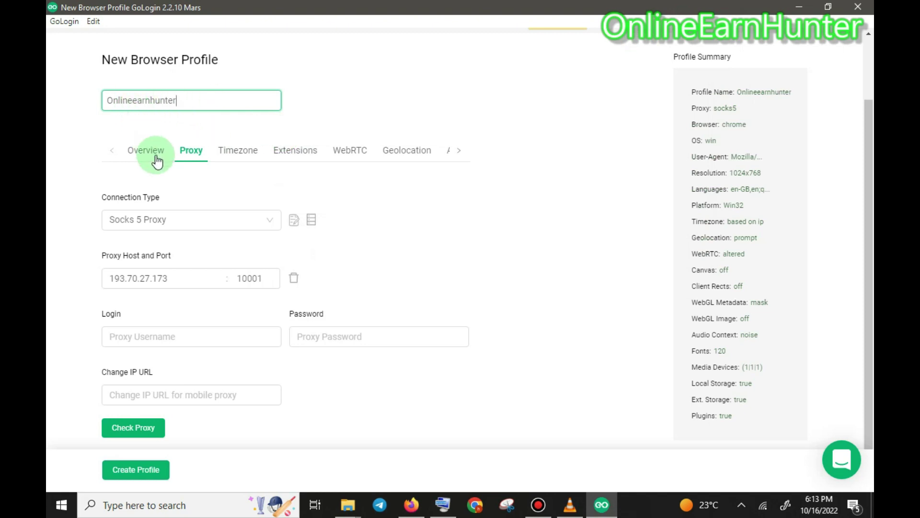
# Check the Socks 5 proxy connection and create the Onlineearnhunter profile.
pyautogui.click(145, 431)
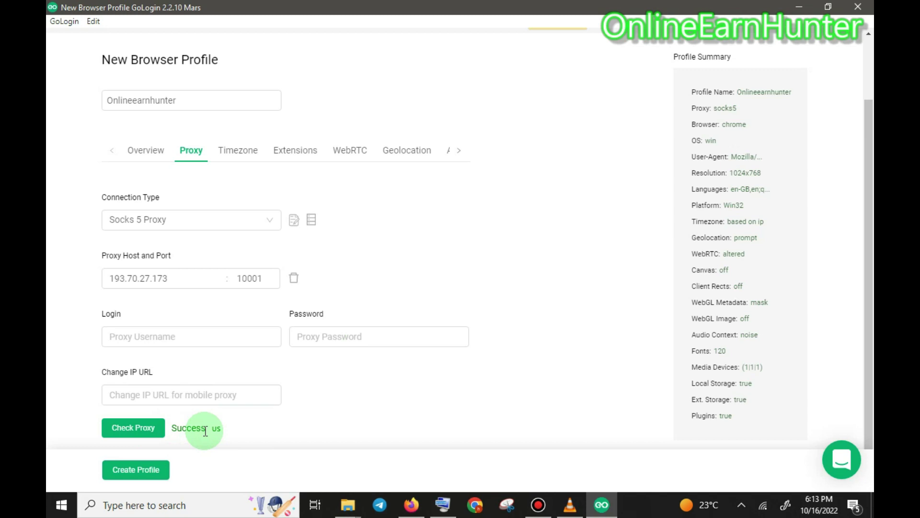
pyautogui.scroll(1, 871, 167)
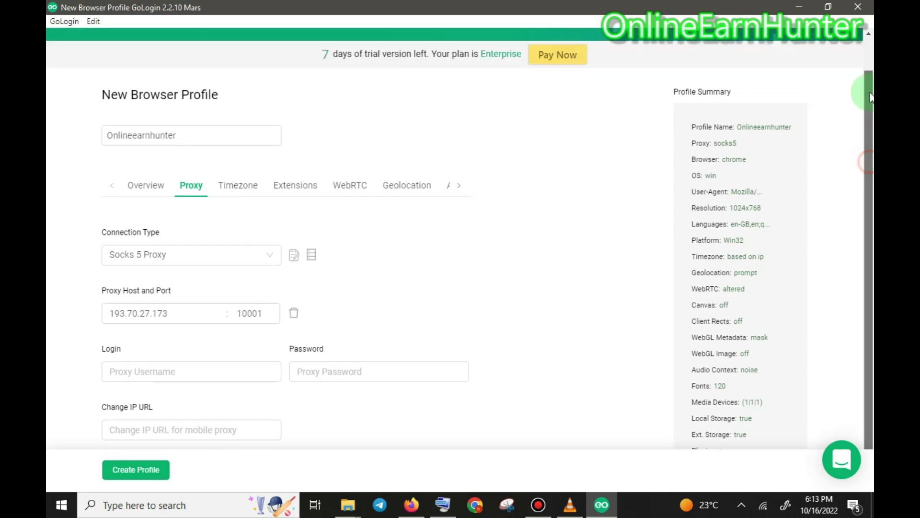
pyautogui.scroll(-1, 871, 167)
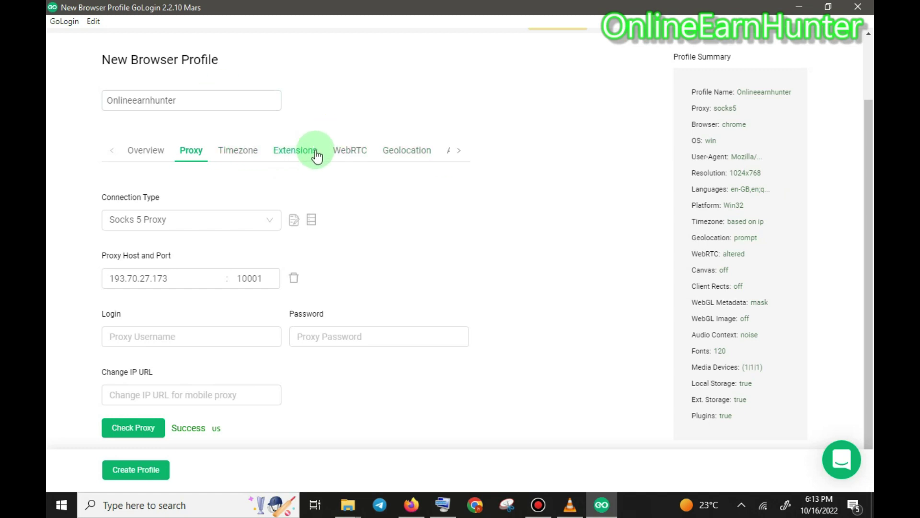
pyautogui.click(306, 339)
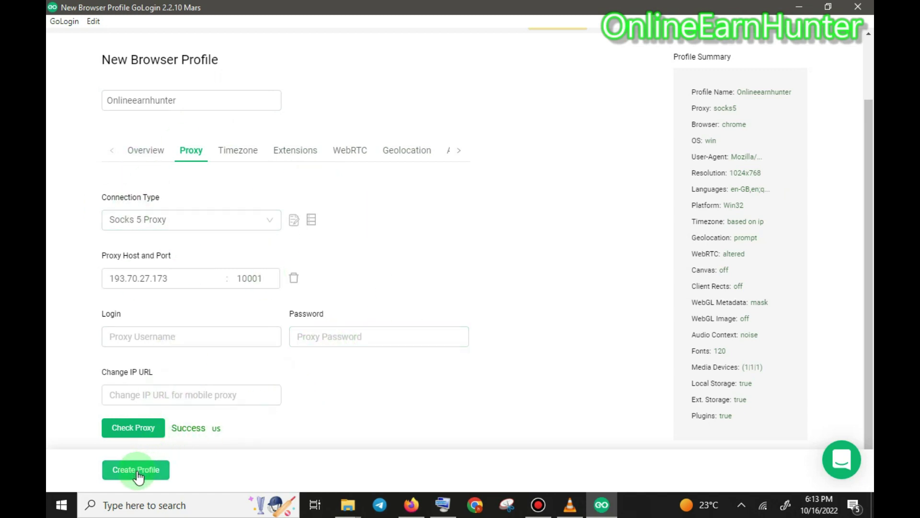
pyautogui.click(136, 432)
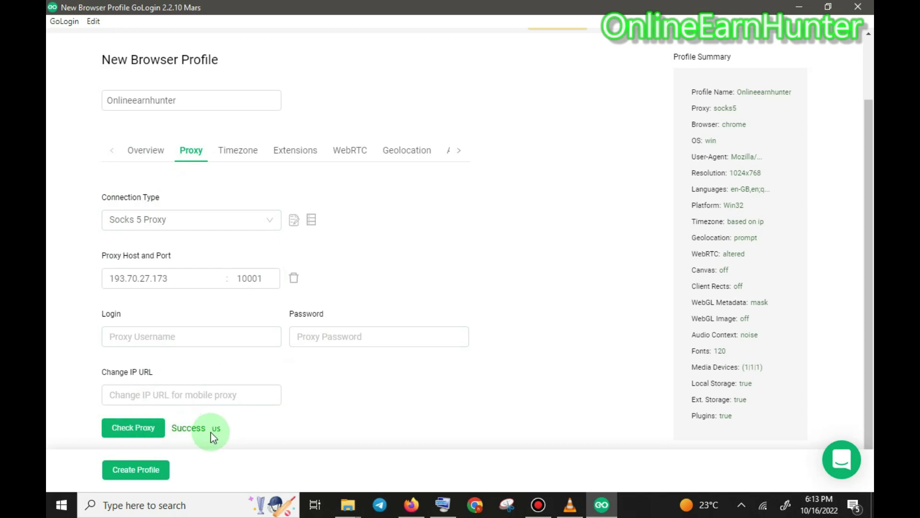
pyautogui.click(169, 459)
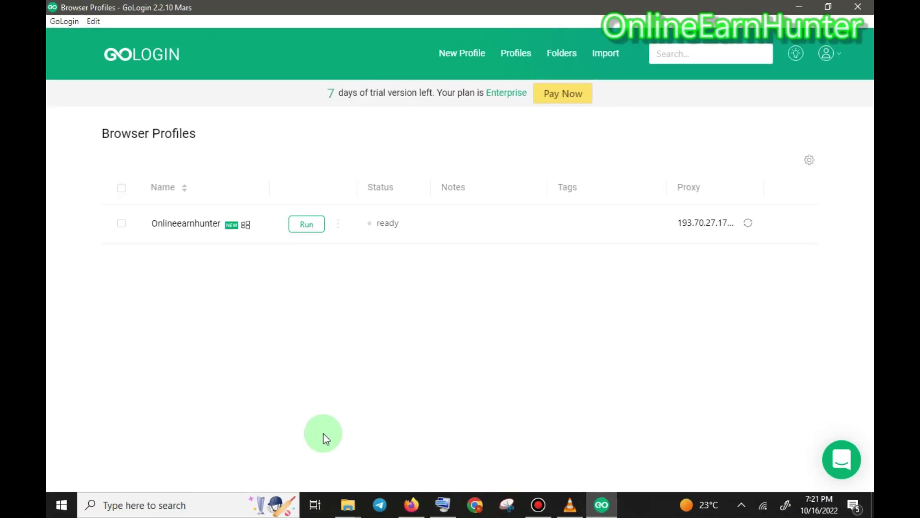
# Select the Onlineearnhunter profile, run it and maximize its browser window.
pyautogui.click(121, 224)
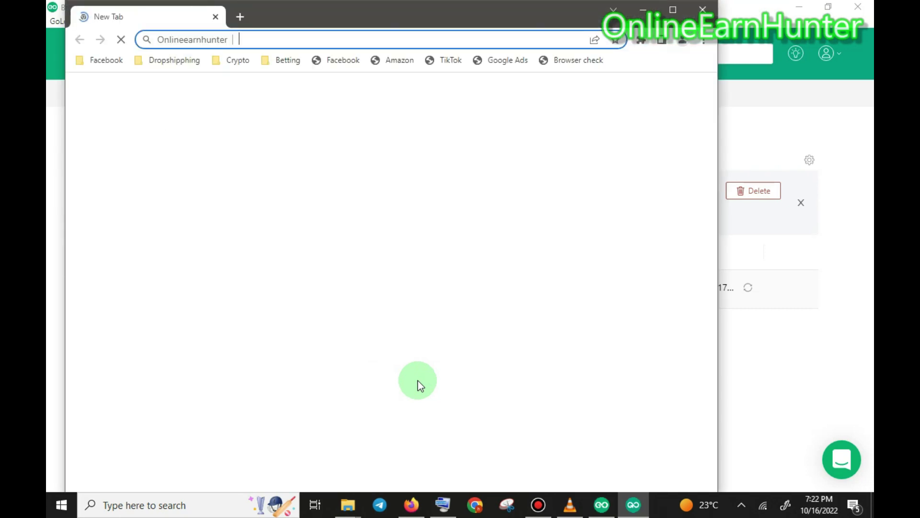
pyautogui.click(667, 11)
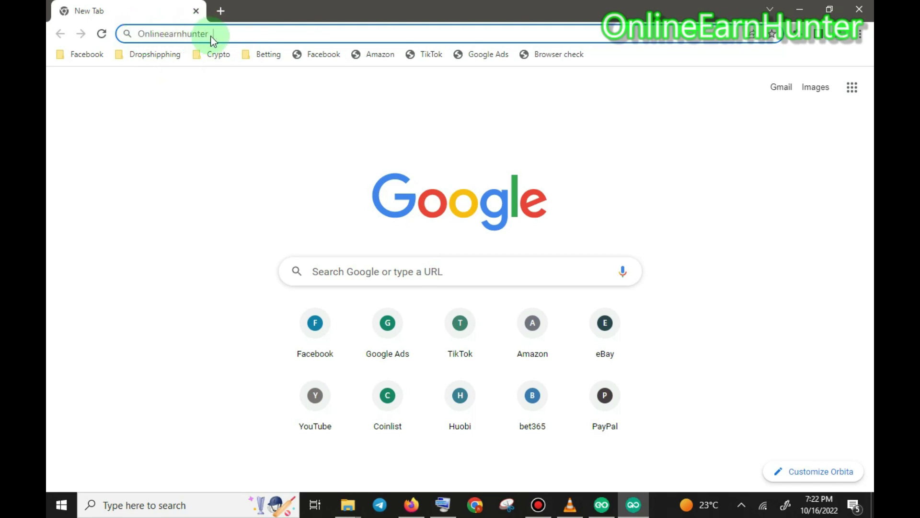
# Enter survey in the profile browser's address bar with the On-Screen Keyboard and search Google for the suggested survey junkie.
pyautogui.click(446, 509)
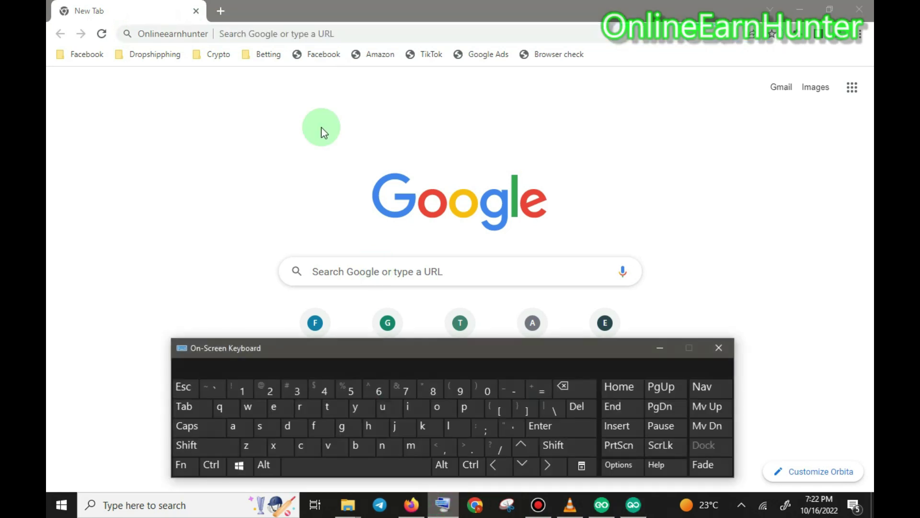
pyautogui.hotkey('alt', 'Tab')
pyautogui.click(442, 465)
pyautogui.click(633, 504)
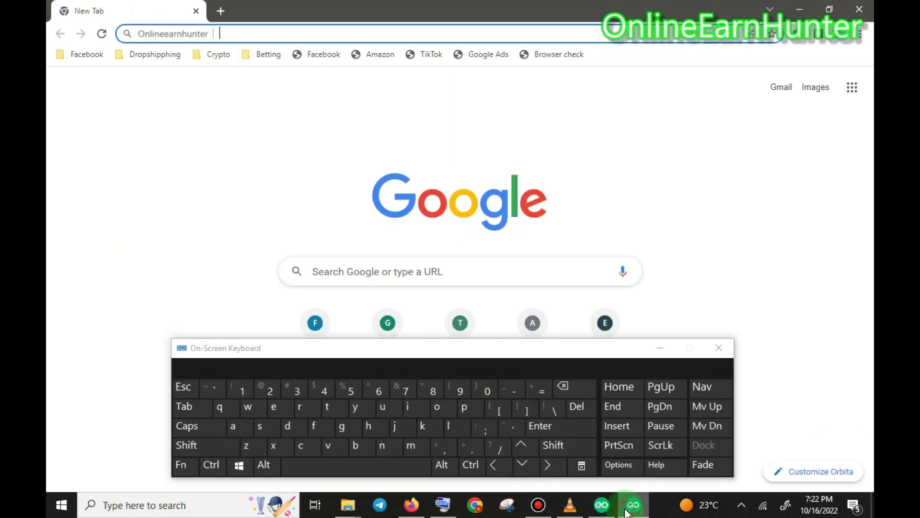
pyautogui.click(270, 427)
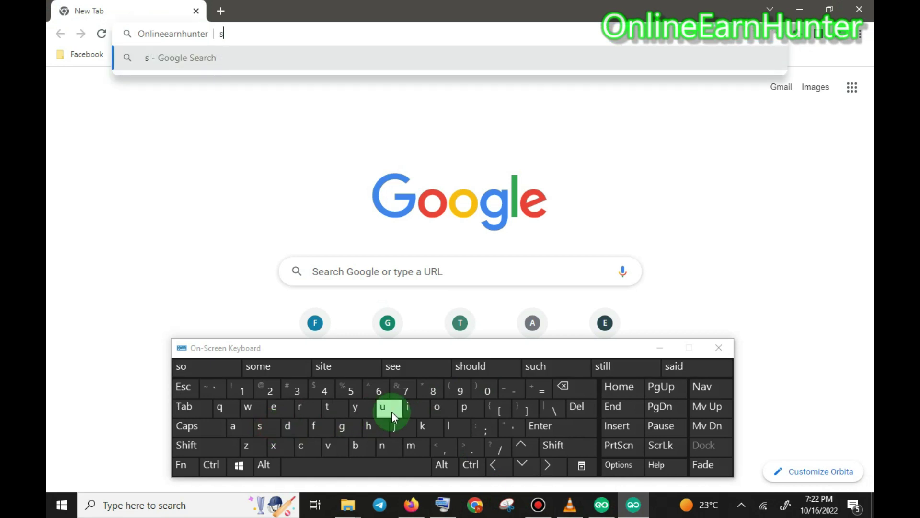
pyautogui.click(385, 408)
pyautogui.click(301, 407)
pyautogui.click(335, 441)
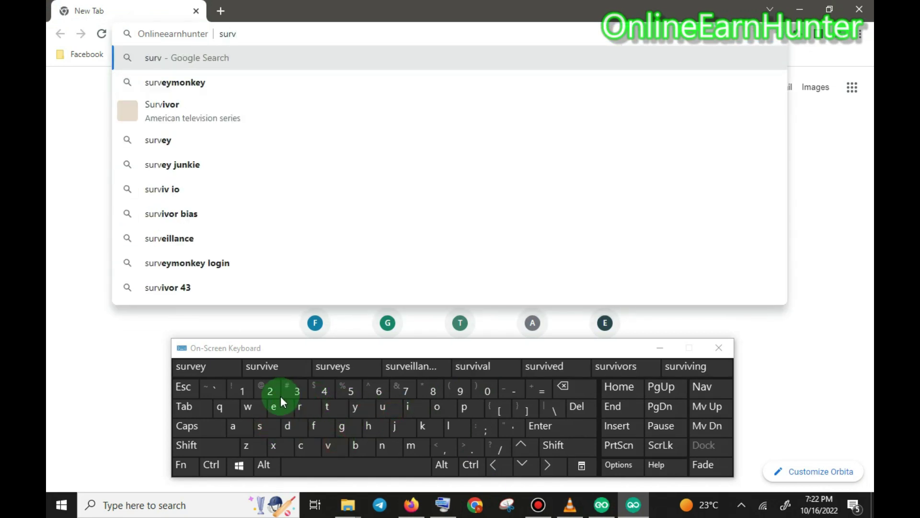
pyautogui.click(274, 405)
pyautogui.click(360, 407)
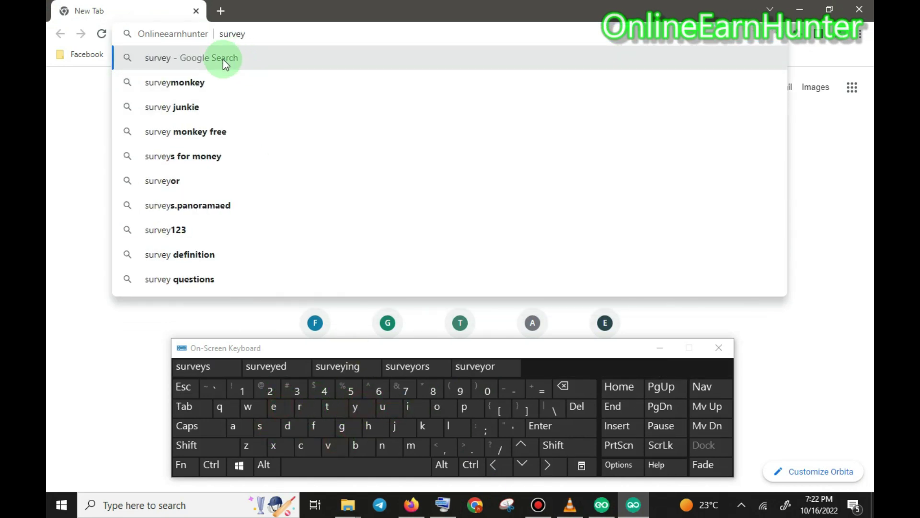
pyautogui.click(197, 107)
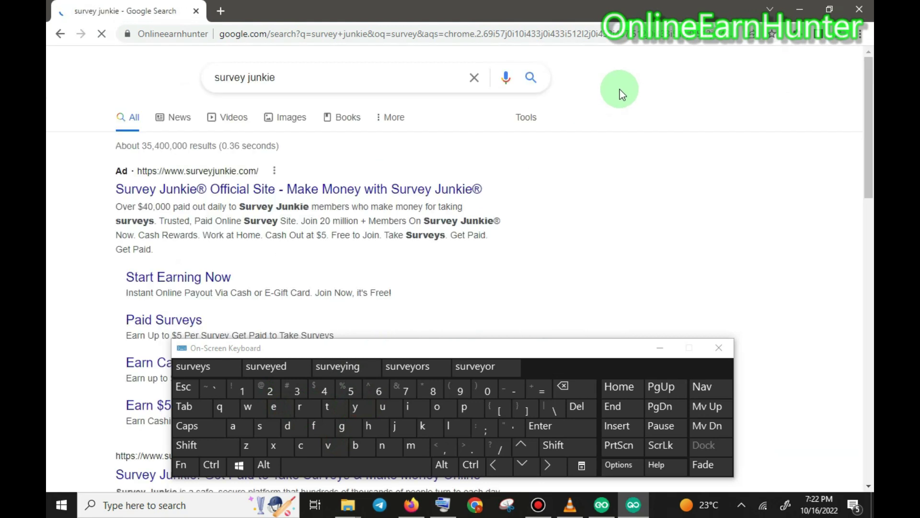
pyautogui.click(658, 349)
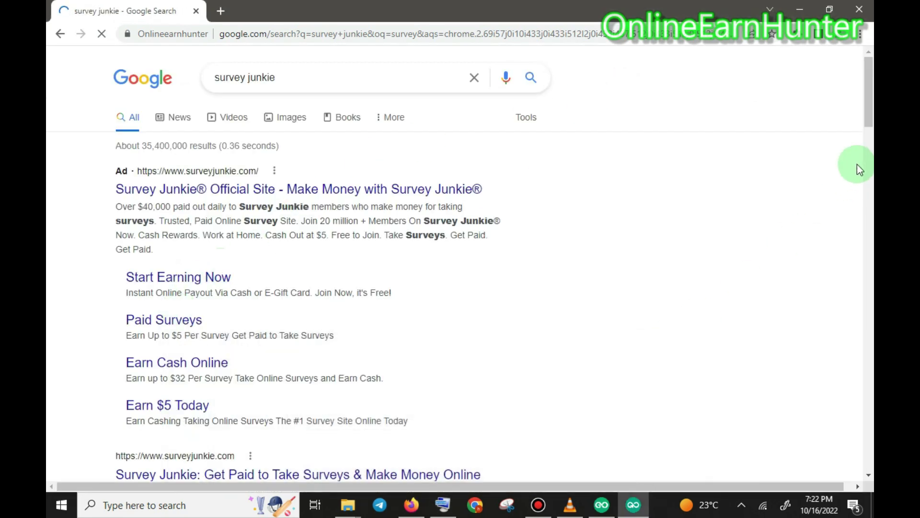
# Open the organic surveyjunkie.com result from the Google search results.
pyautogui.moveTo(867, 107); pyautogui.dragTo(866, 142)
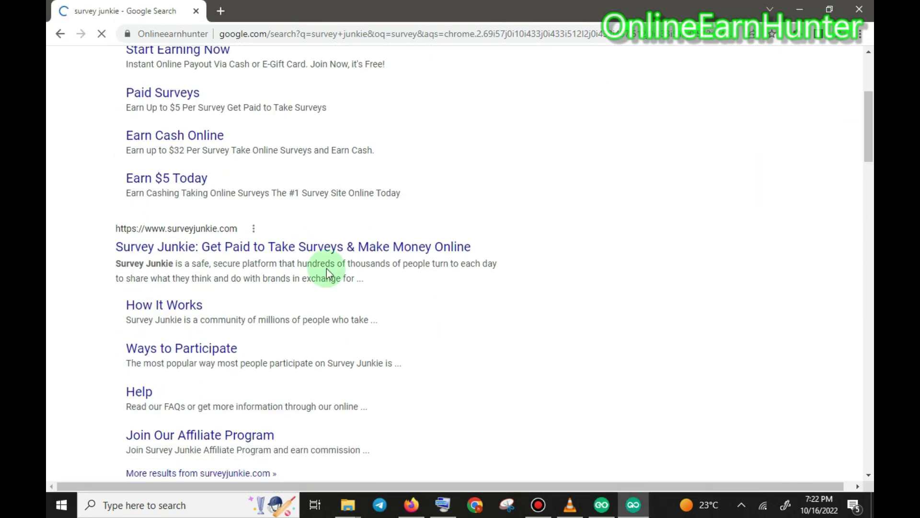
pyautogui.click(225, 249)
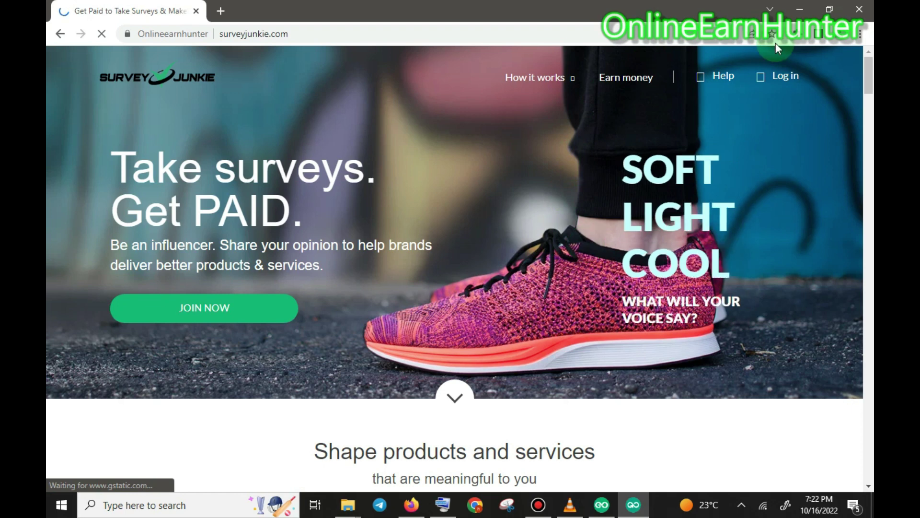
# Search Google for freecash in a new tab with the On-Screen Keyboard and open the organic freecash.com result.
pyautogui.click(220, 11)
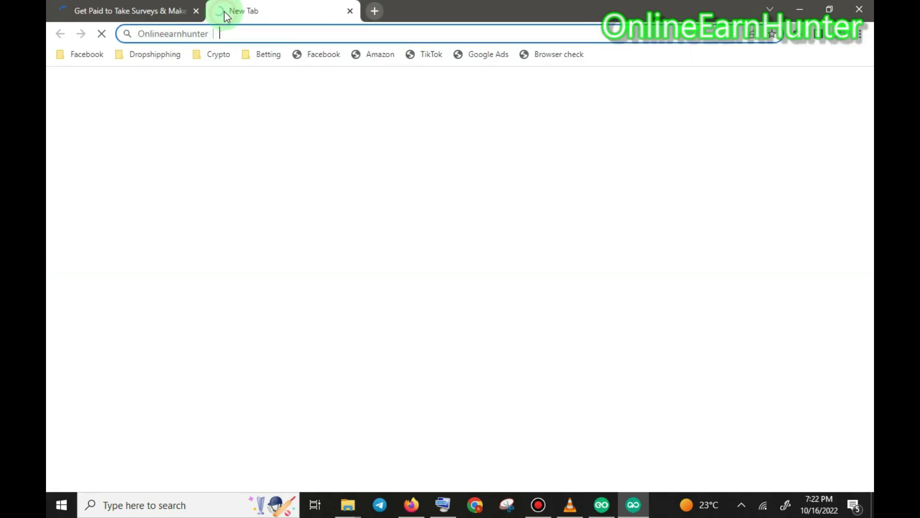
pyautogui.click(442, 504)
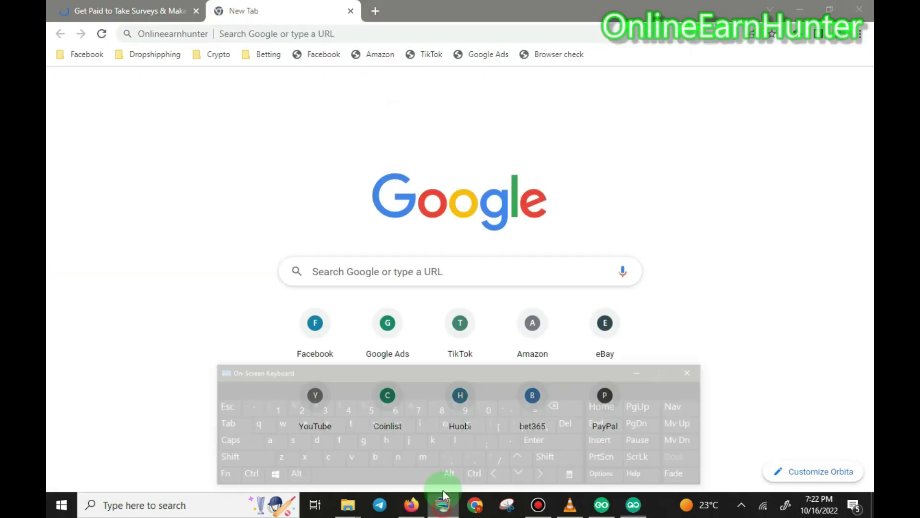
pyautogui.click(316, 426)
pyautogui.click(297, 407)
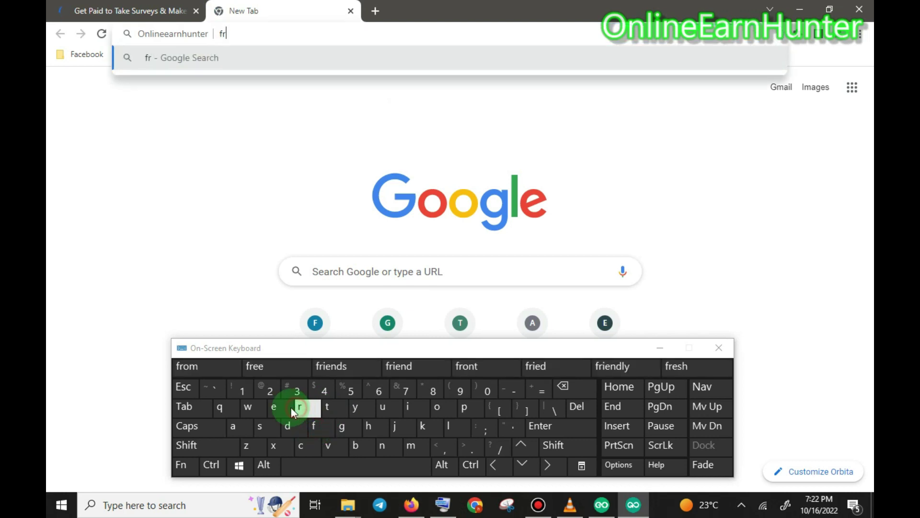
pyautogui.doubleClick(289, 407)
pyautogui.click(301, 445)
pyautogui.click(235, 425)
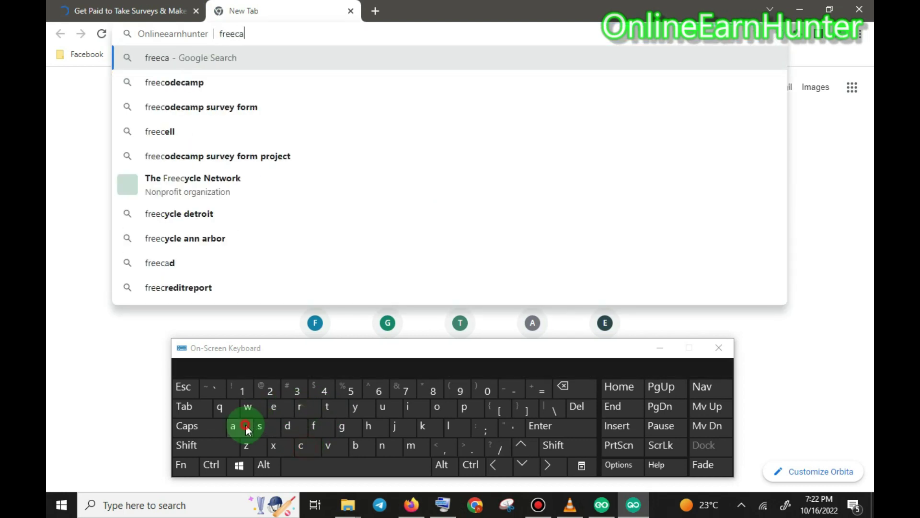
pyautogui.click(260, 426)
pyautogui.click(368, 425)
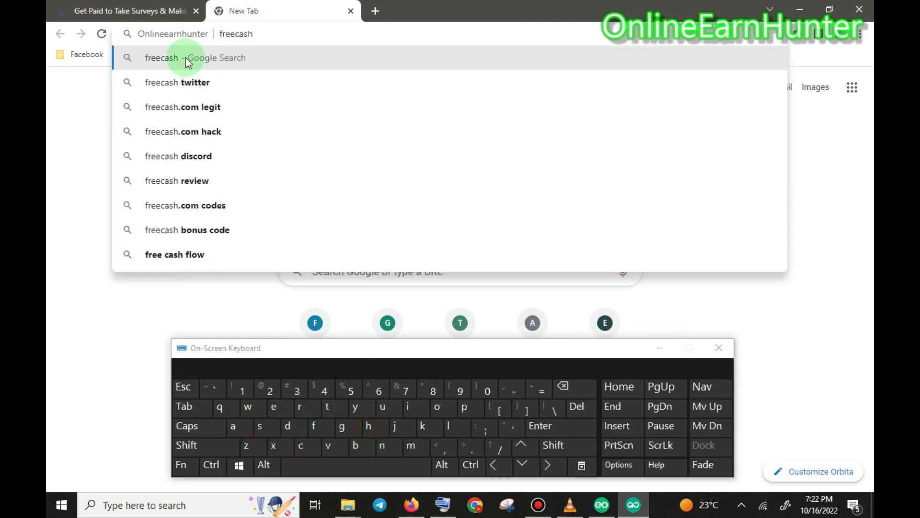
pyautogui.click(185, 58)
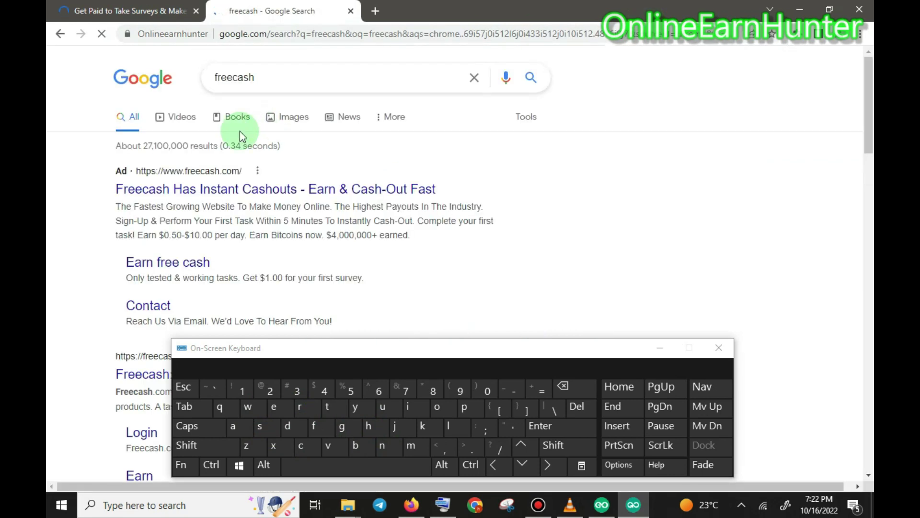
pyautogui.click(141, 375)
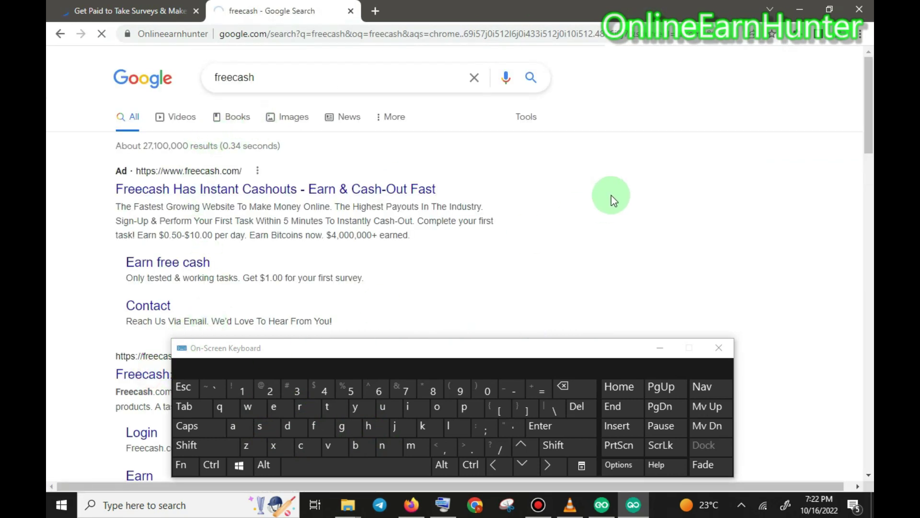
pyautogui.click(657, 348)
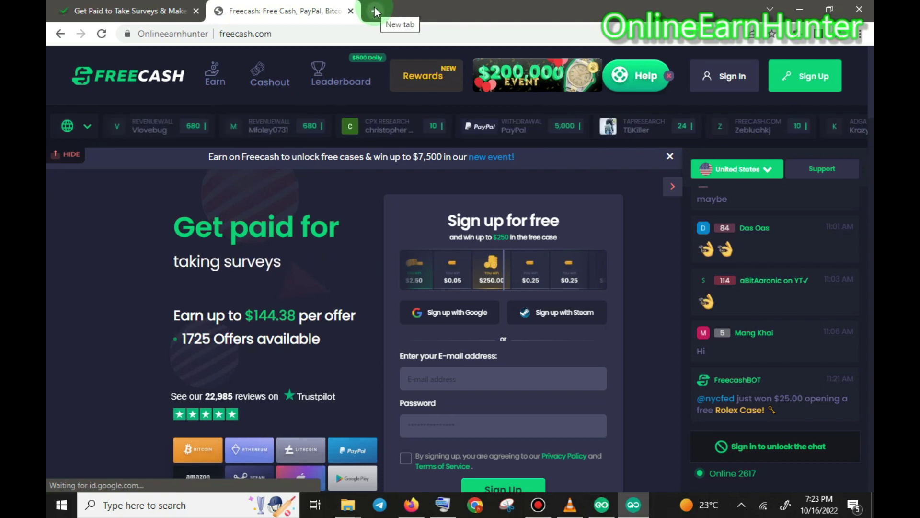
# Search Google in a new tab for the suggested IP2Location, open ip2location.com and accept its cookies.
pyautogui.click(375, 9)
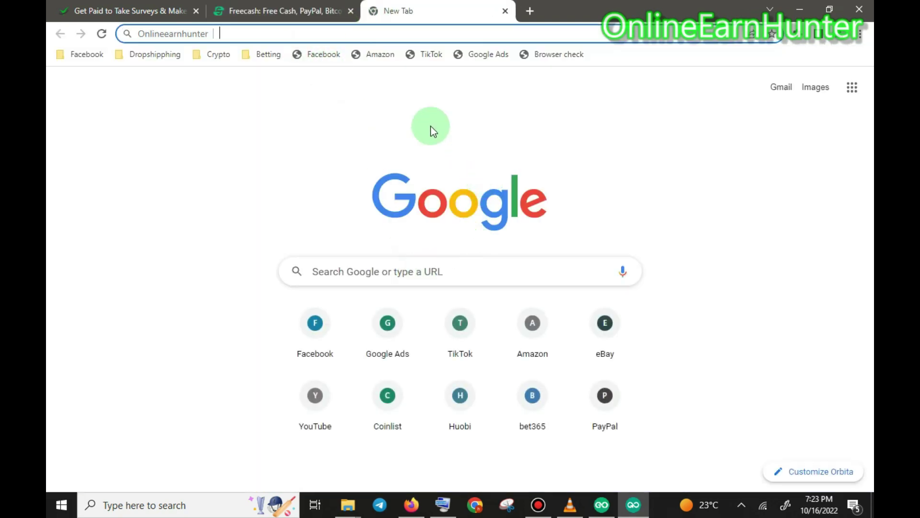
pyautogui.press('ctrl+super+o')
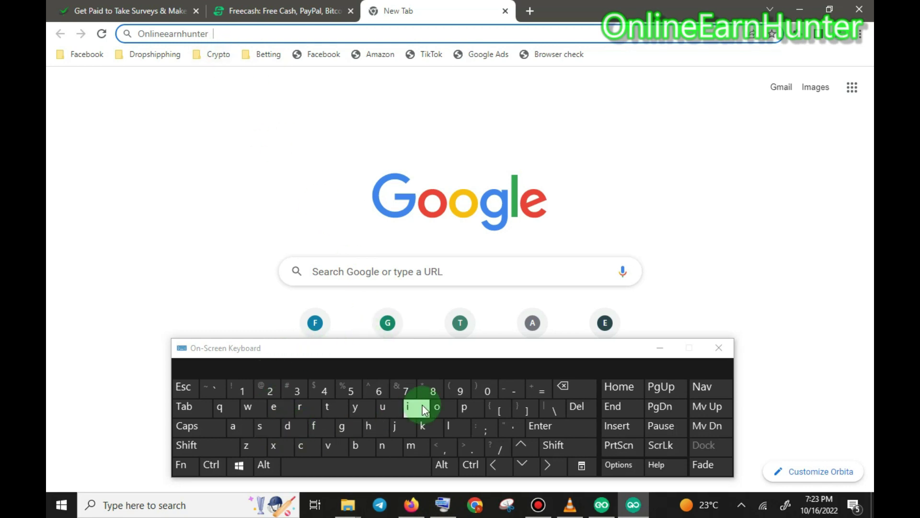
pyautogui.click(419, 407)
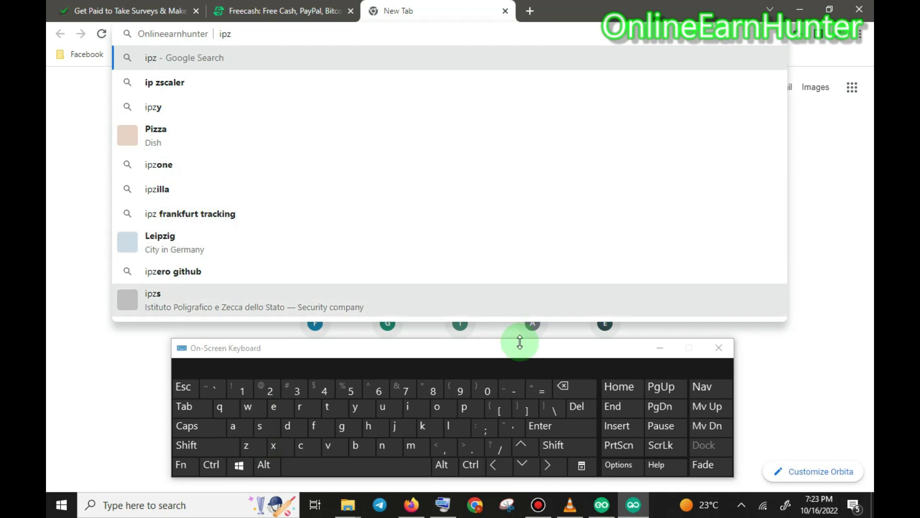
pyautogui.click(565, 386)
pyautogui.click(269, 388)
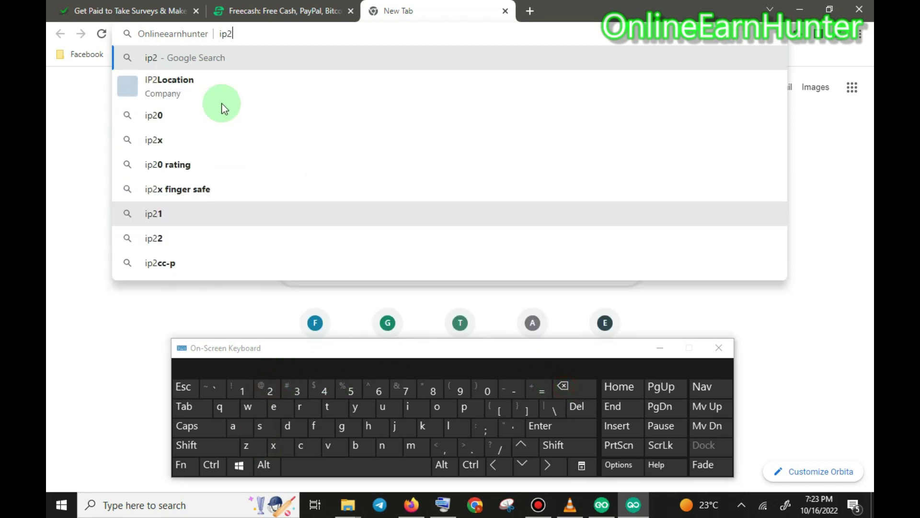
pyautogui.click(196, 85)
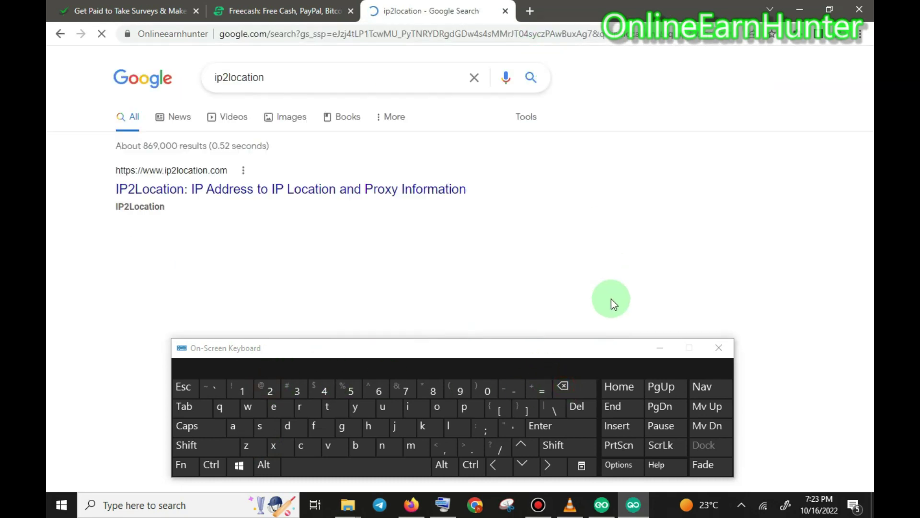
pyautogui.click(660, 348)
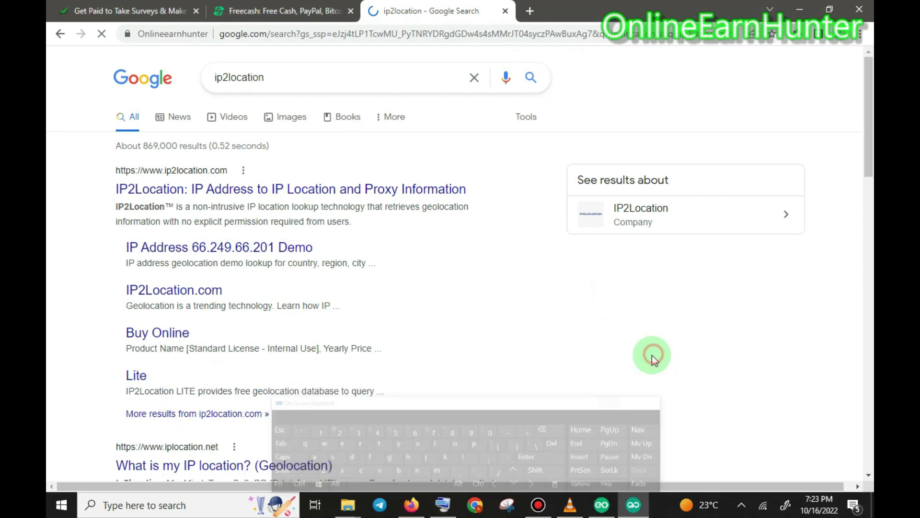
pyautogui.click(225, 190)
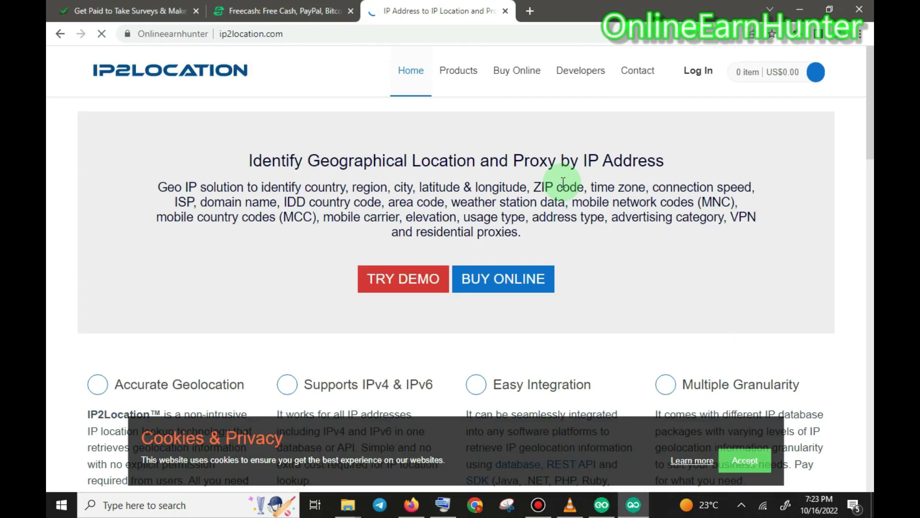
pyautogui.click(730, 457)
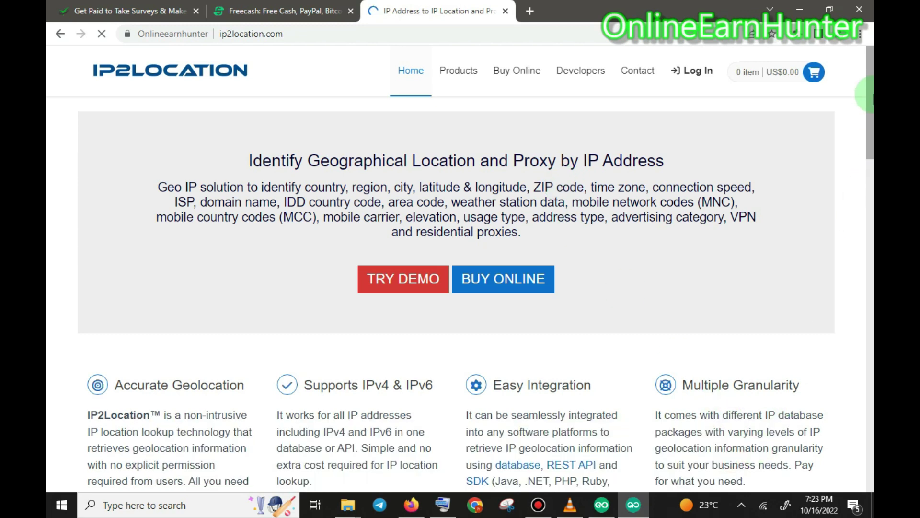
# Examine the detected IP address details in IP2Location's Internet traffic section.
pyautogui.moveTo(870, 134); pyautogui.dragTo(836, 199)
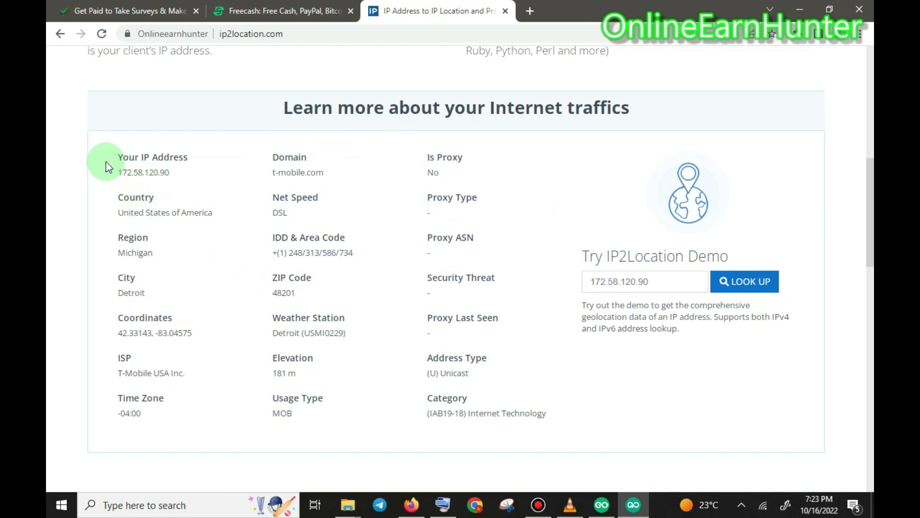
pyautogui.moveTo(105, 162); pyautogui.dragTo(188, 171)
pyautogui.click(192, 186)
pyautogui.click(185, 170)
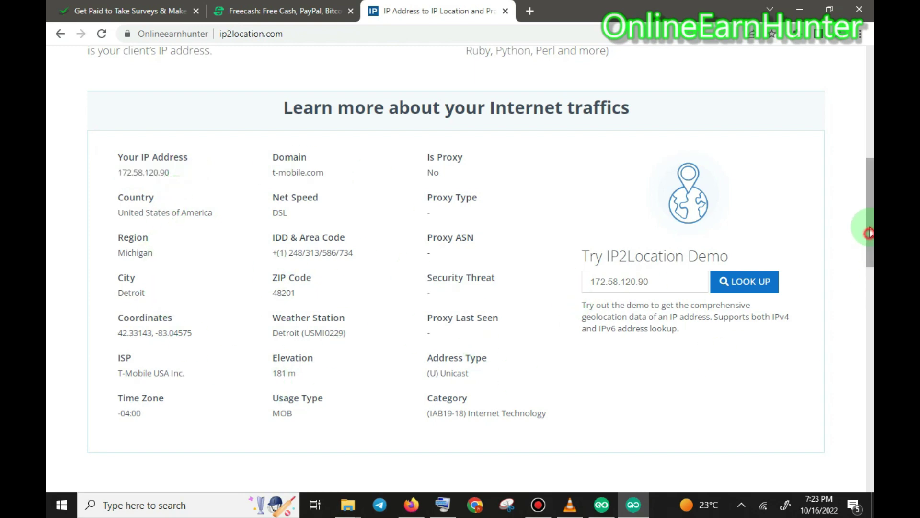
# Review the open Survey Junkie and Freecash pages and return to the IP2Location page.
pyautogui.moveTo(868, 234)
pyautogui.mouseDown()
pyautogui.moveTo(868, 224)
pyautogui.moveTo(869, 233)
pyautogui.mouseUp()
pyautogui.click(246, 6)
pyautogui.click(95, 11)
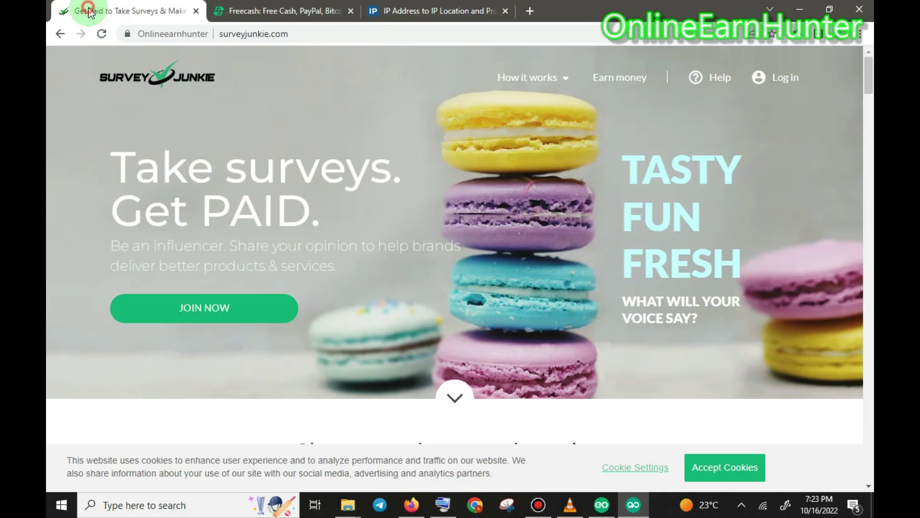
pyautogui.click(240, 10)
pyautogui.click(424, 13)
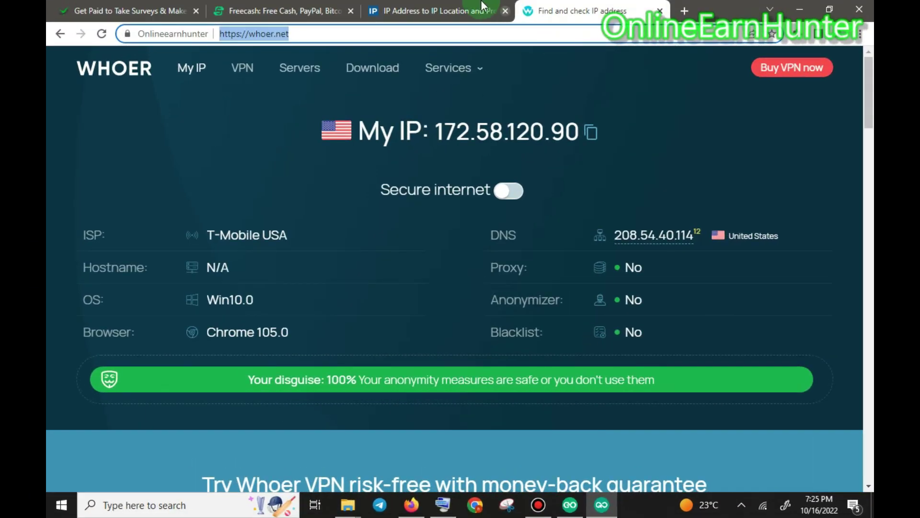
# Examine the IP address, country and region that IP2Location reports for the connection.
pyautogui.click(461, 10)
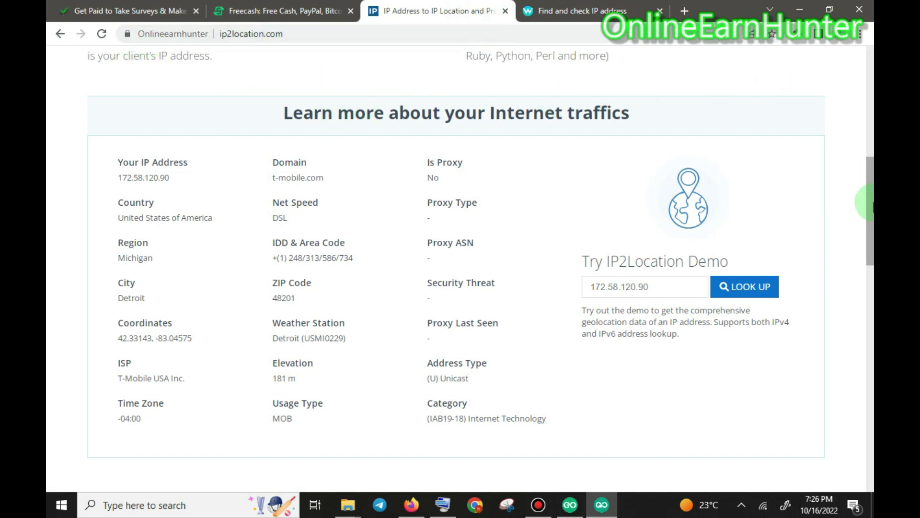
pyautogui.moveTo(870, 202); pyautogui.dragTo(870, 200)
pyautogui.moveTo(104, 184); pyautogui.dragTo(182, 192)
pyautogui.moveTo(117, 226); pyautogui.dragTo(160, 244)
pyautogui.moveTo(113, 263); pyautogui.dragTo(177, 290)
# Examine the anonymity rating and location details on whoer.net and compare the region and city with IP2Location.
pyautogui.click(559, 6)
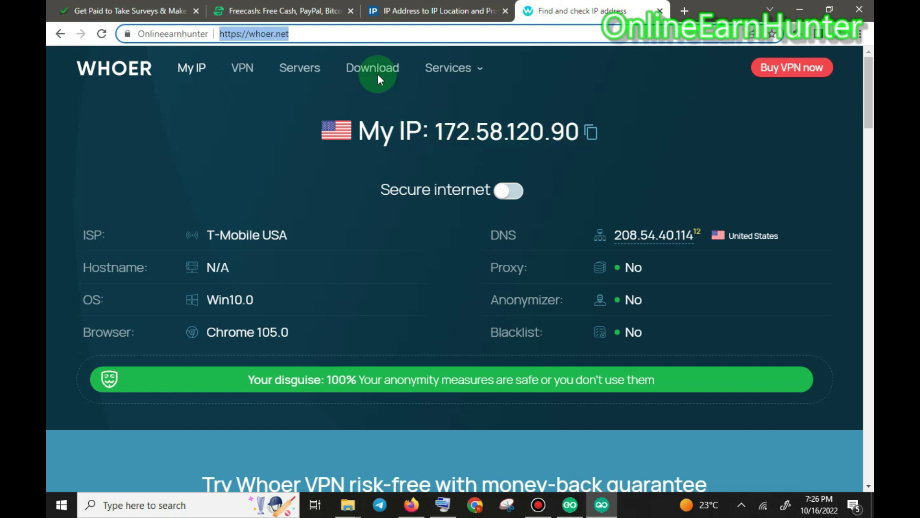
pyautogui.click(354, 32)
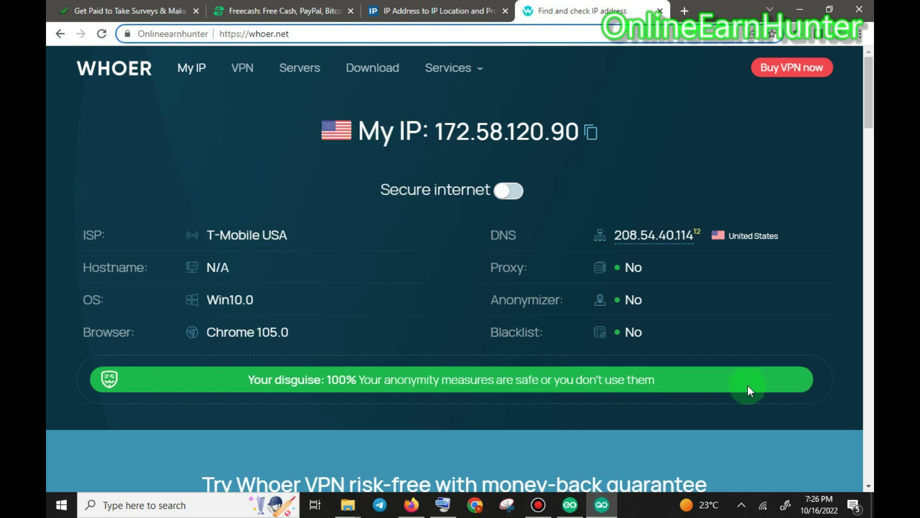
pyautogui.moveTo(868, 113); pyautogui.dragTo(868, 292)
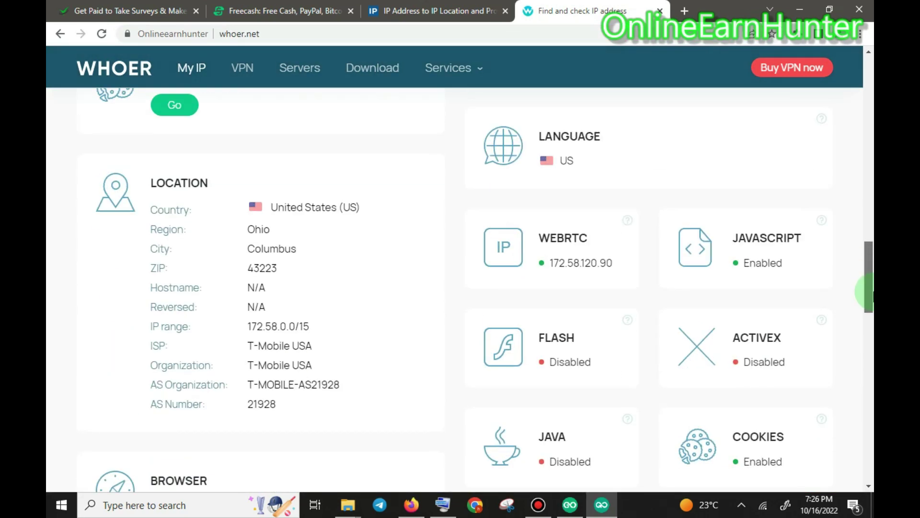
pyautogui.moveTo(868, 291); pyautogui.dragTo(870, 210)
pyautogui.scroll(-10, 623, 230)
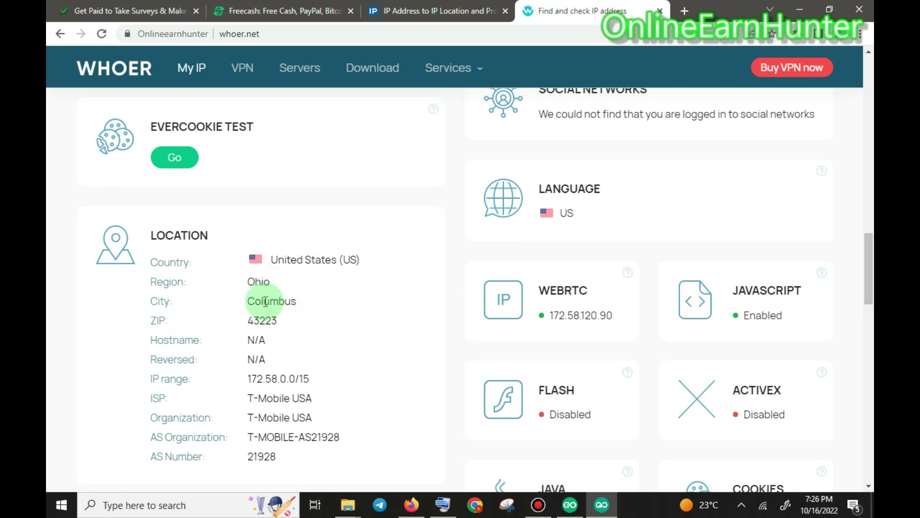
pyautogui.click(398, 11)
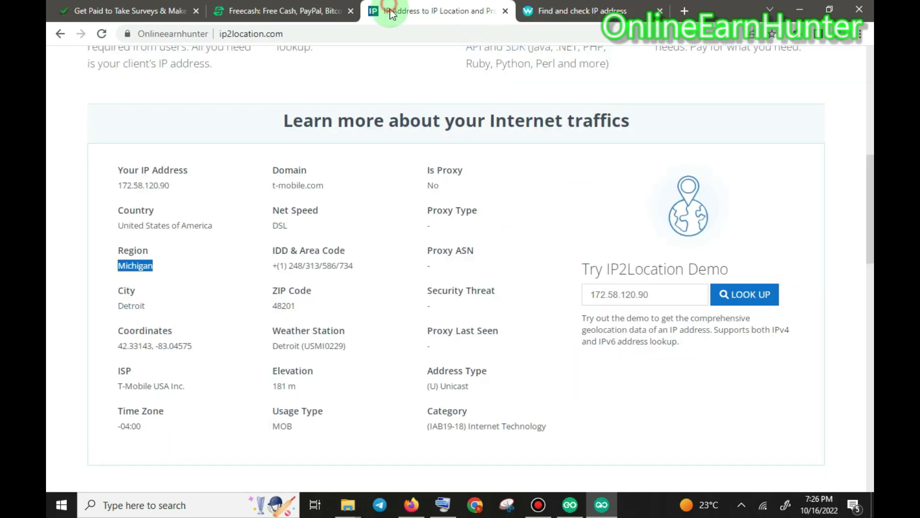
pyautogui.click(142, 297)
pyautogui.click(583, 12)
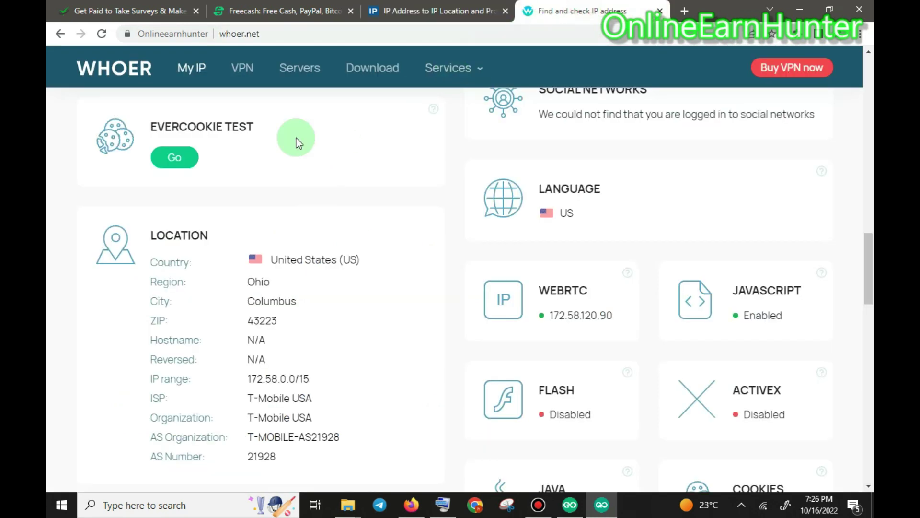
# Check the proxy's Geo entry on iProxy's My proxies page in Firefox against the location details on whoer.net.
pyautogui.click(411, 505)
pyautogui.click(280, 12)
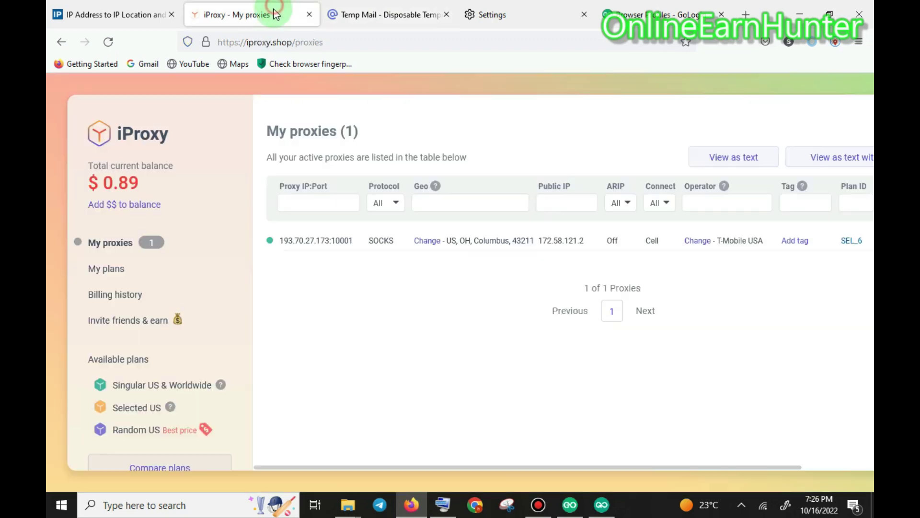
pyautogui.moveTo(448, 240); pyautogui.dragTo(527, 241)
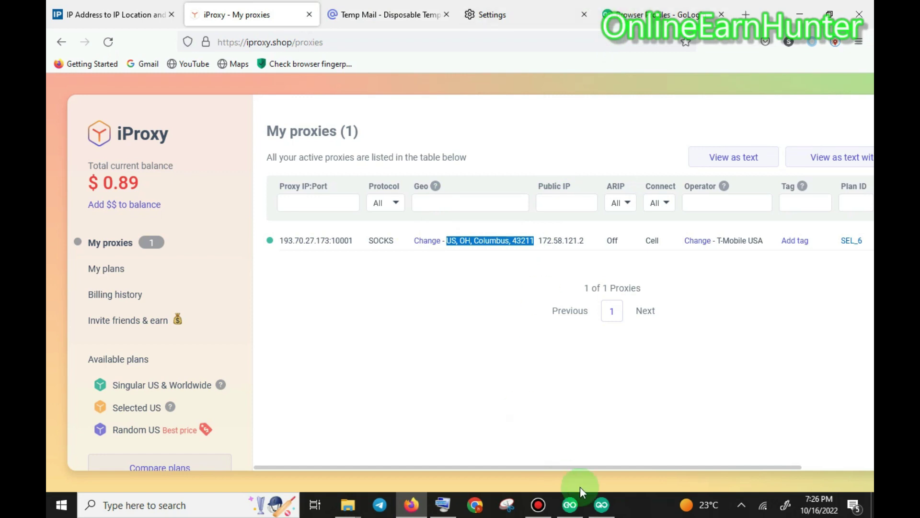
pyautogui.click(599, 507)
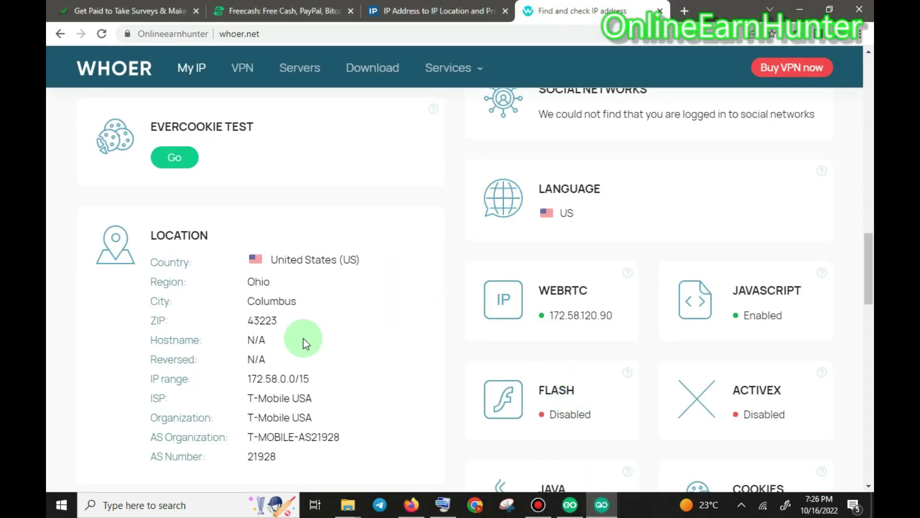
pyautogui.moveTo(246, 253); pyautogui.dragTo(327, 436)
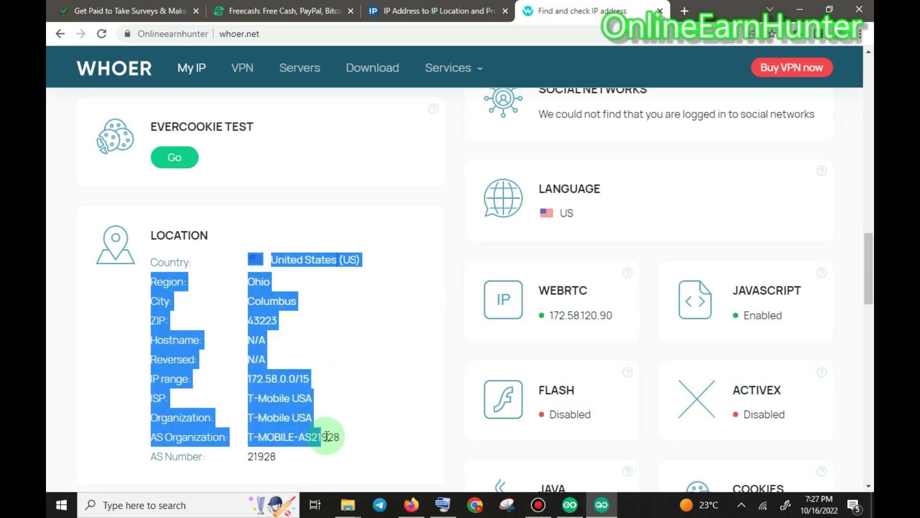
# Compare the IP2Location details with the whoer.net location once more and return to whoer.net's IP summary.
pyautogui.click(432, 10)
pyautogui.click(578, 7)
pyautogui.click(433, 10)
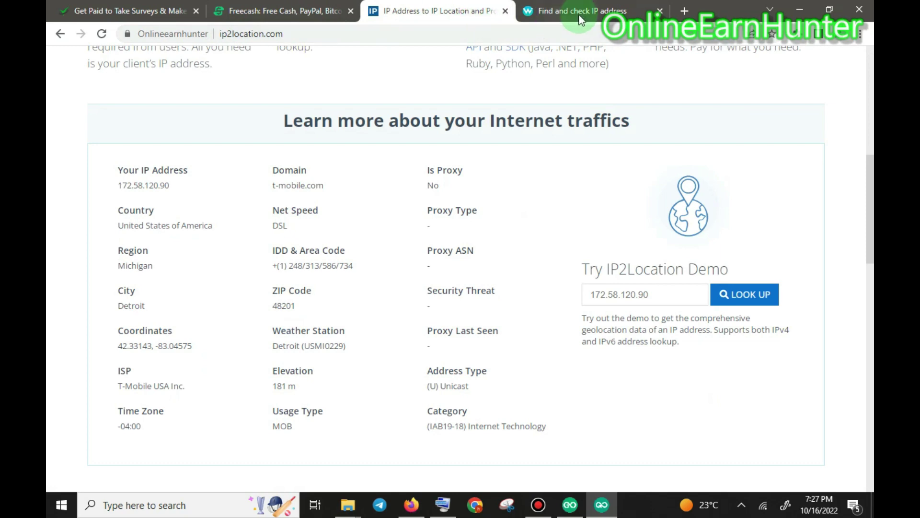
pyautogui.click(558, 14)
pyautogui.click(352, 189)
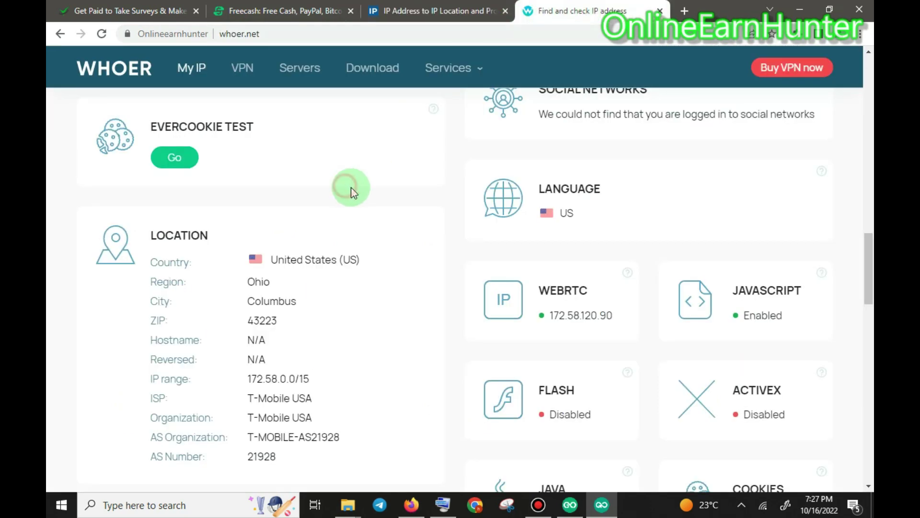
pyautogui.moveTo(870, 264); pyautogui.dragTo(865, 84)
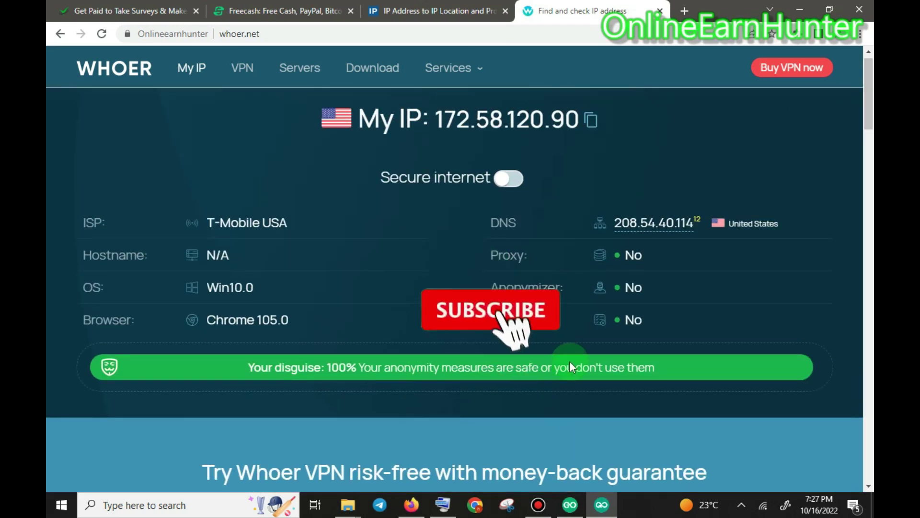